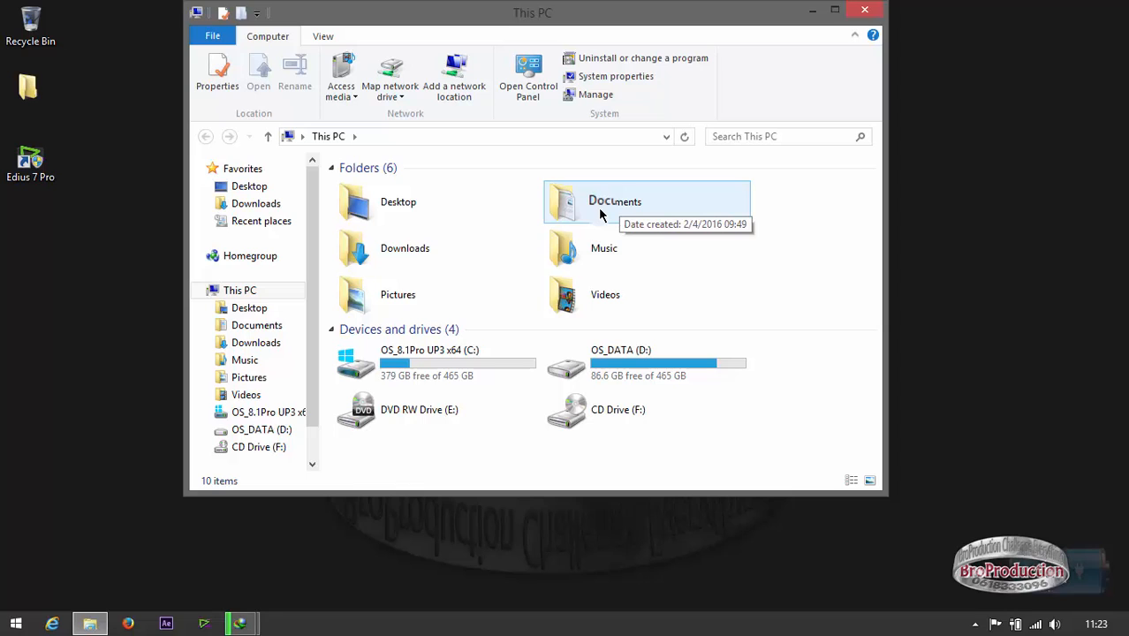
- Create a folder named Edius 7 in Documents and close the file window
click(570, 210)
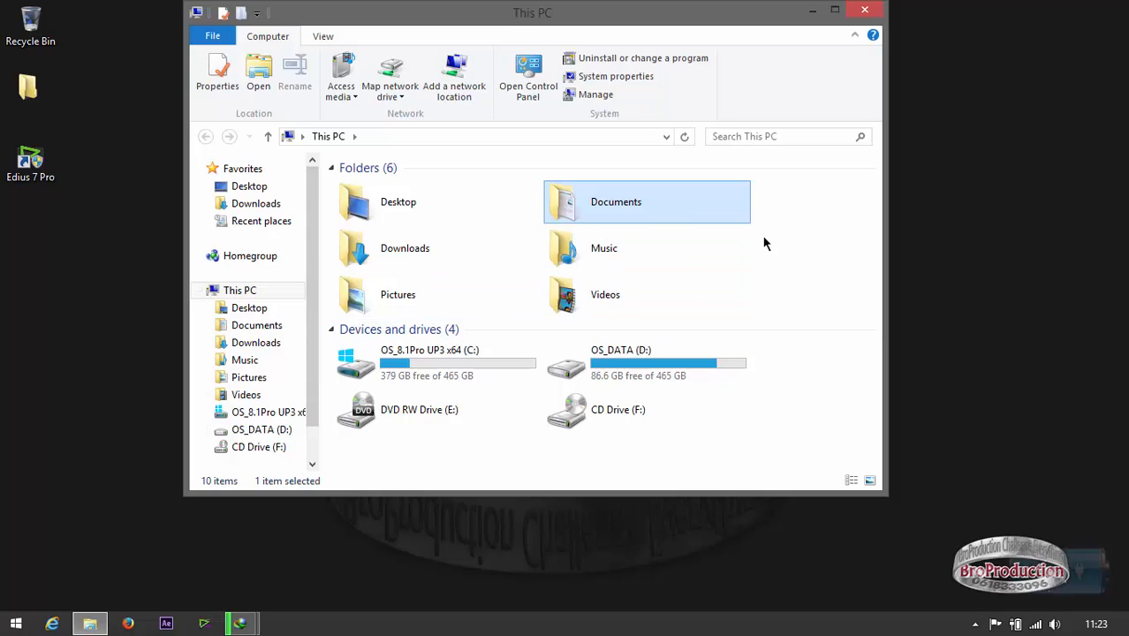
double_click(604, 202)
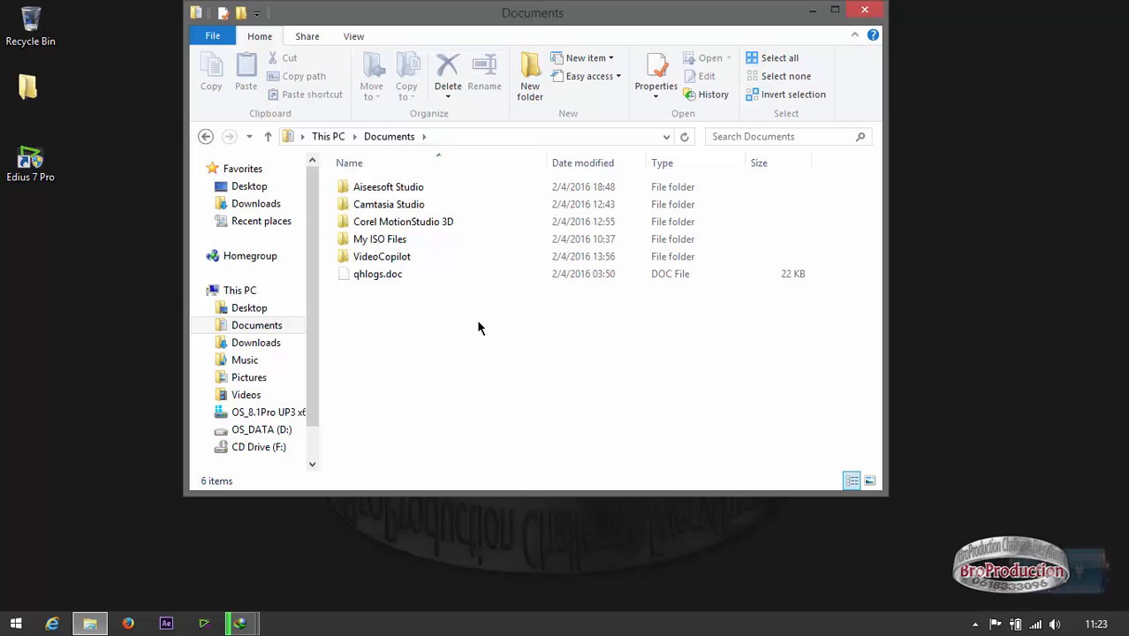
click(529, 78)
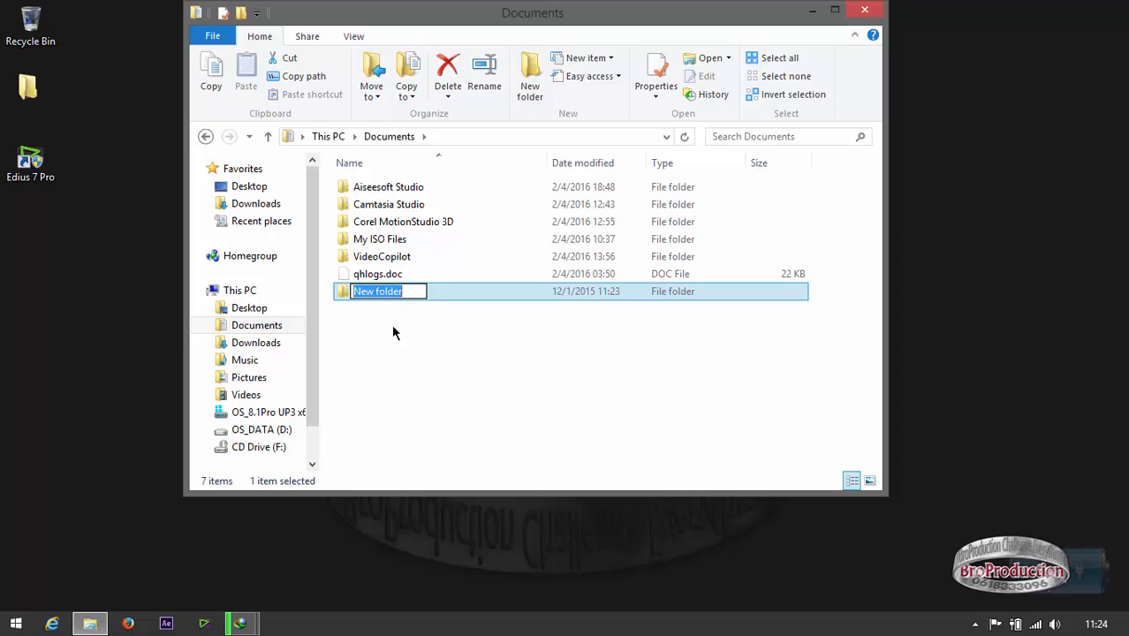
text(E)
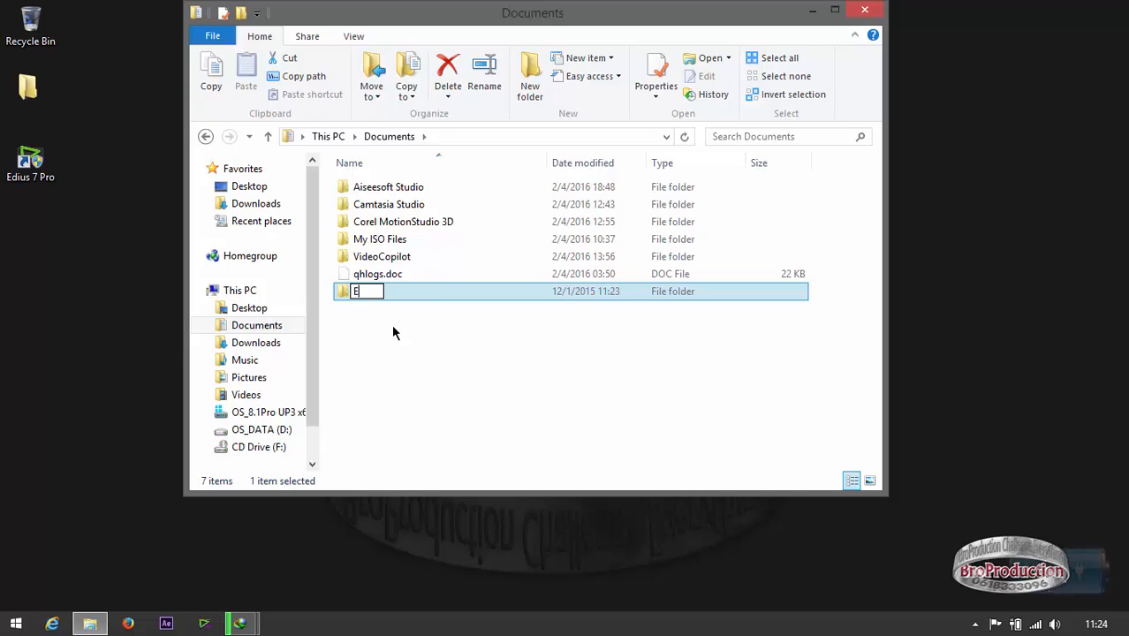
text(dius 7)
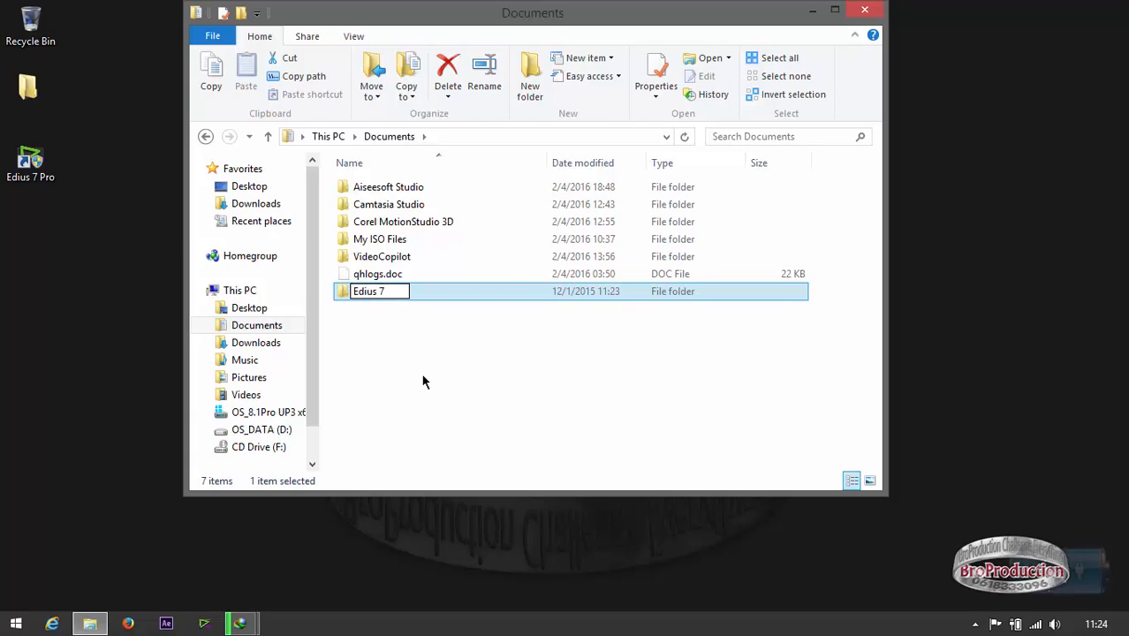
click(470, 381)
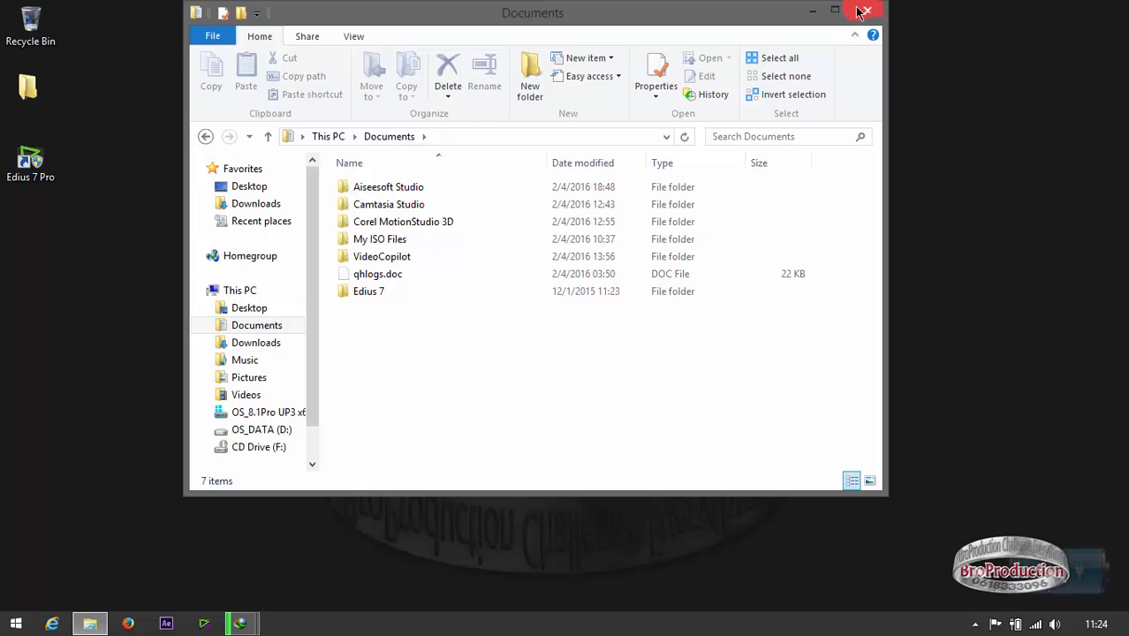
click(346, 292)
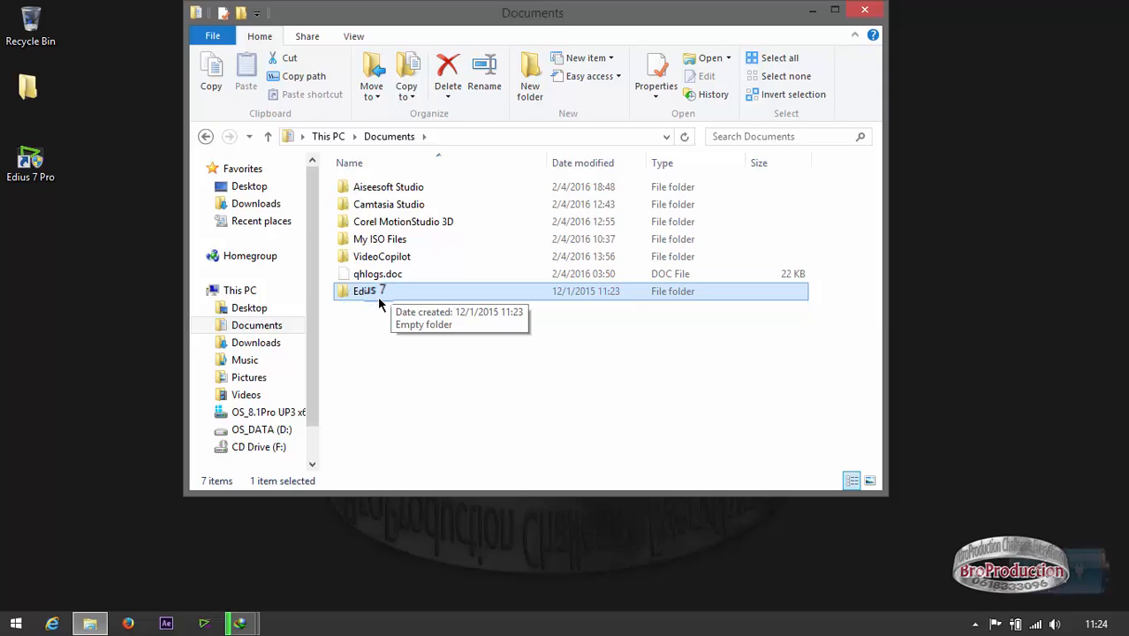
click(862, 10)
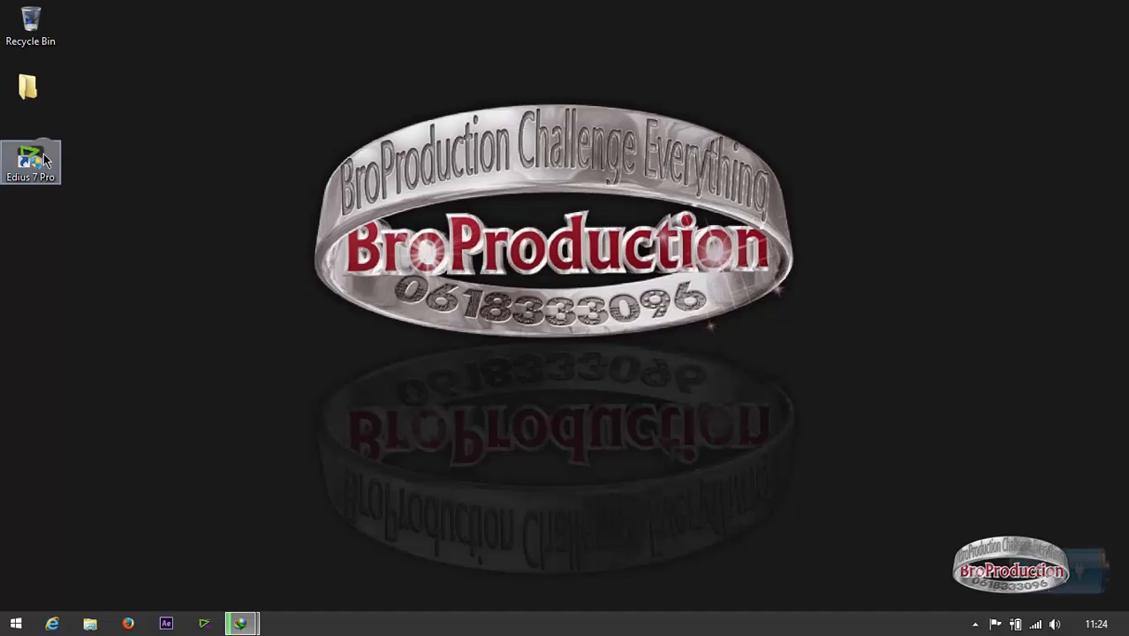
- Start Edius 7 Pro and set its default project folder to the Edius 7 folder in Documents
right_click(34, 159)
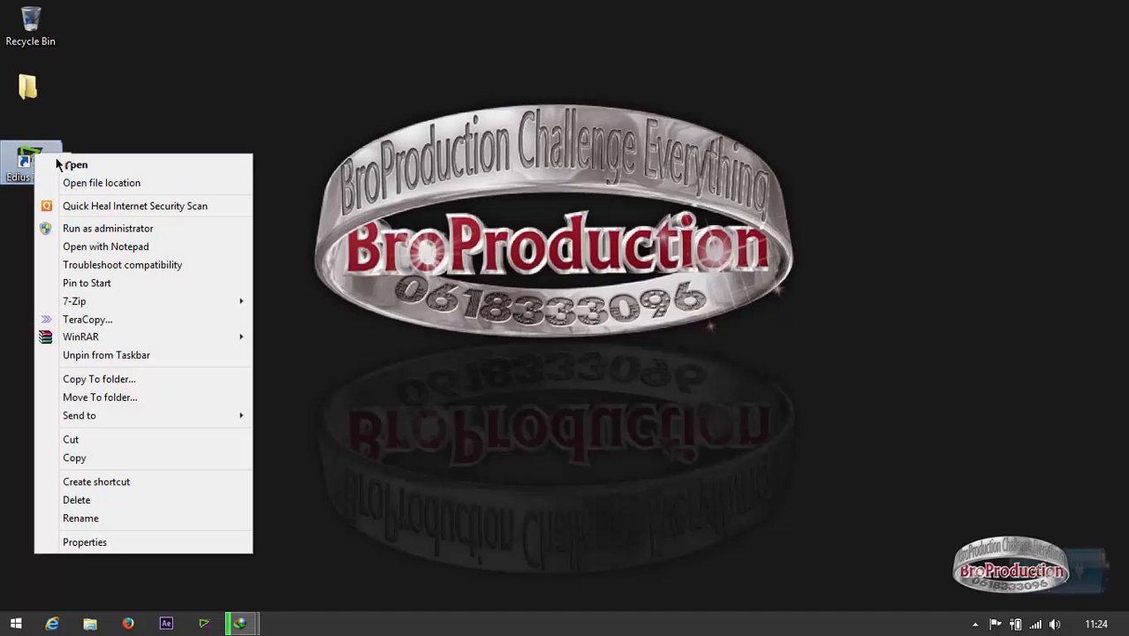
click(75, 166)
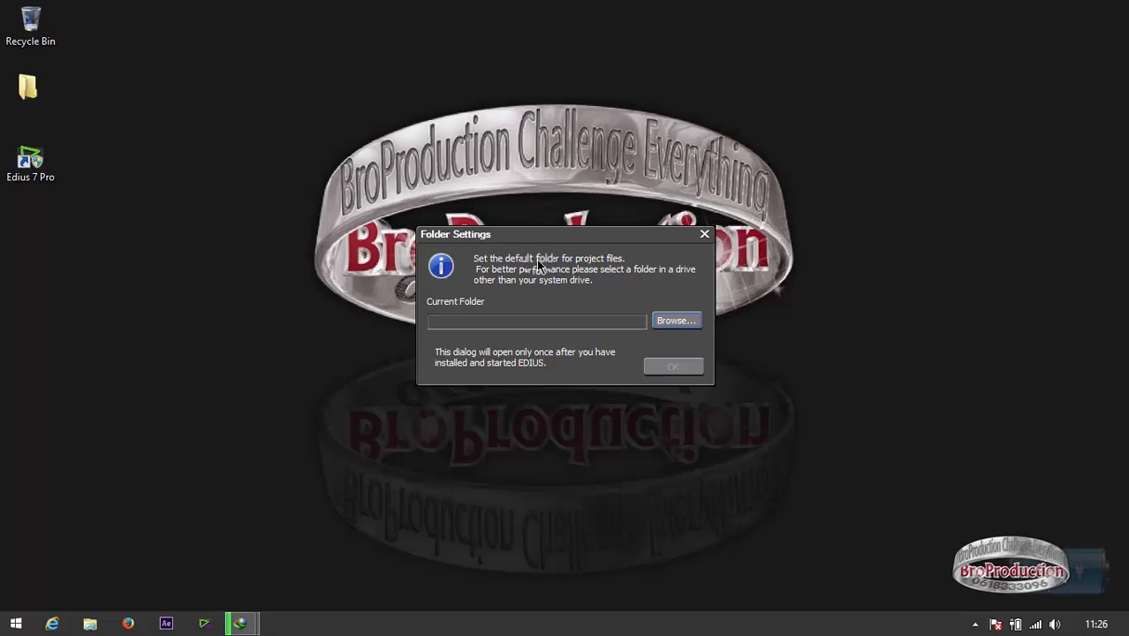
click(663, 322)
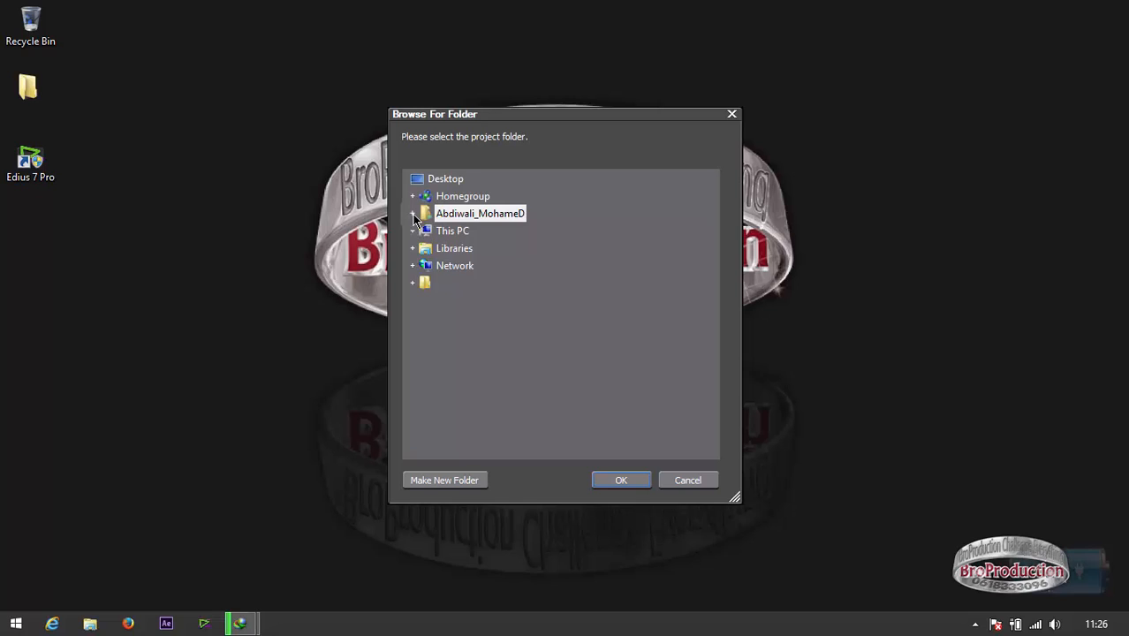
click(413, 217)
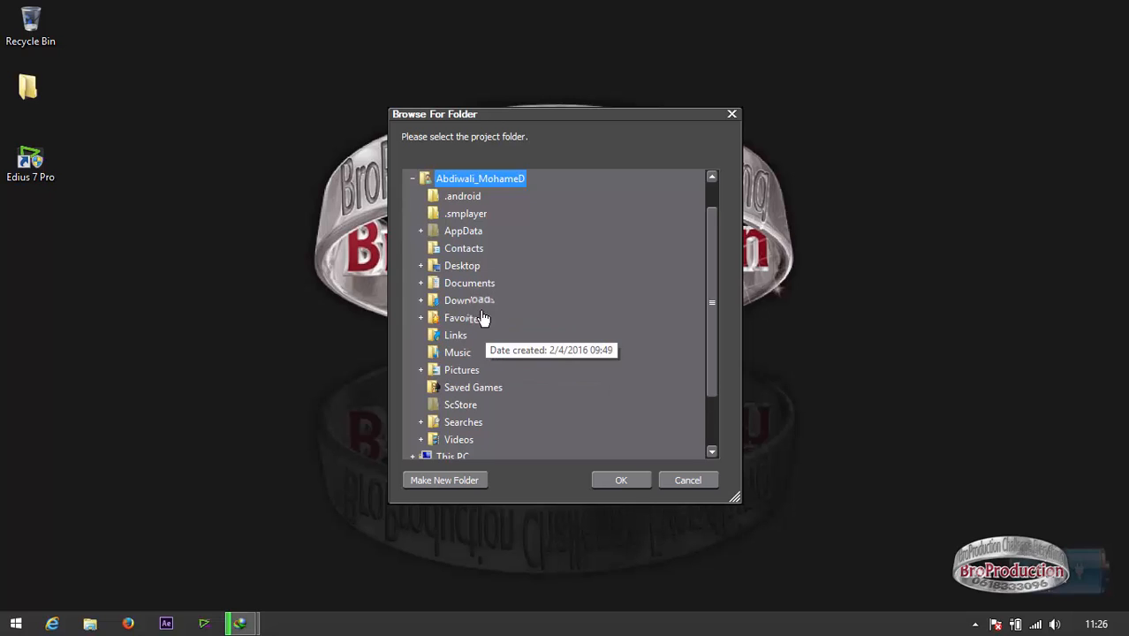
double_click(470, 285)
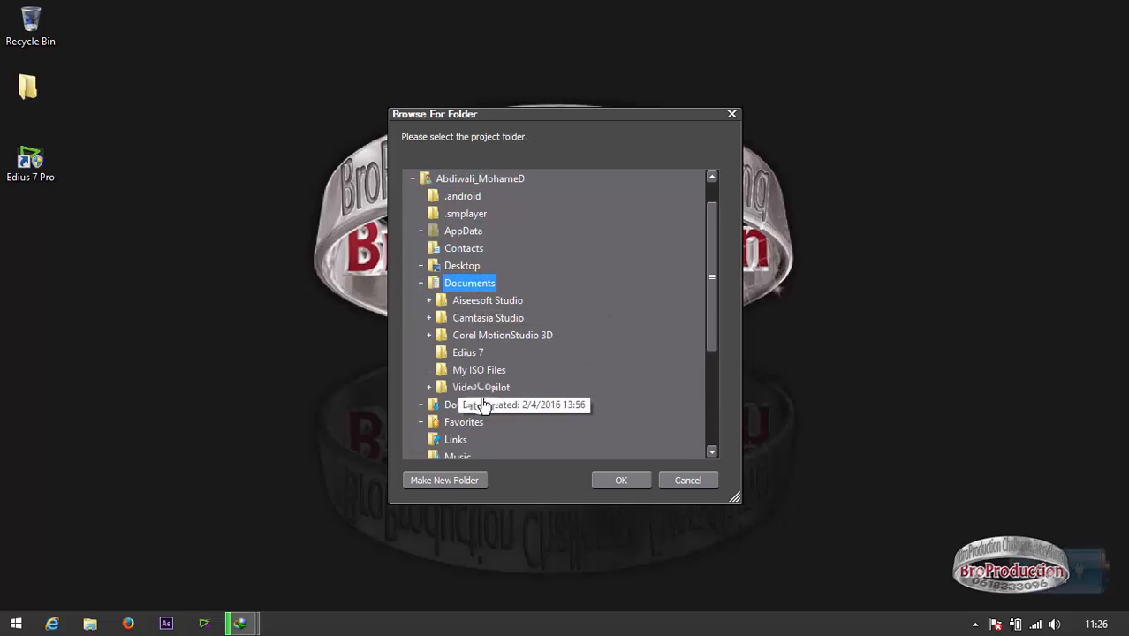
click(468, 354)
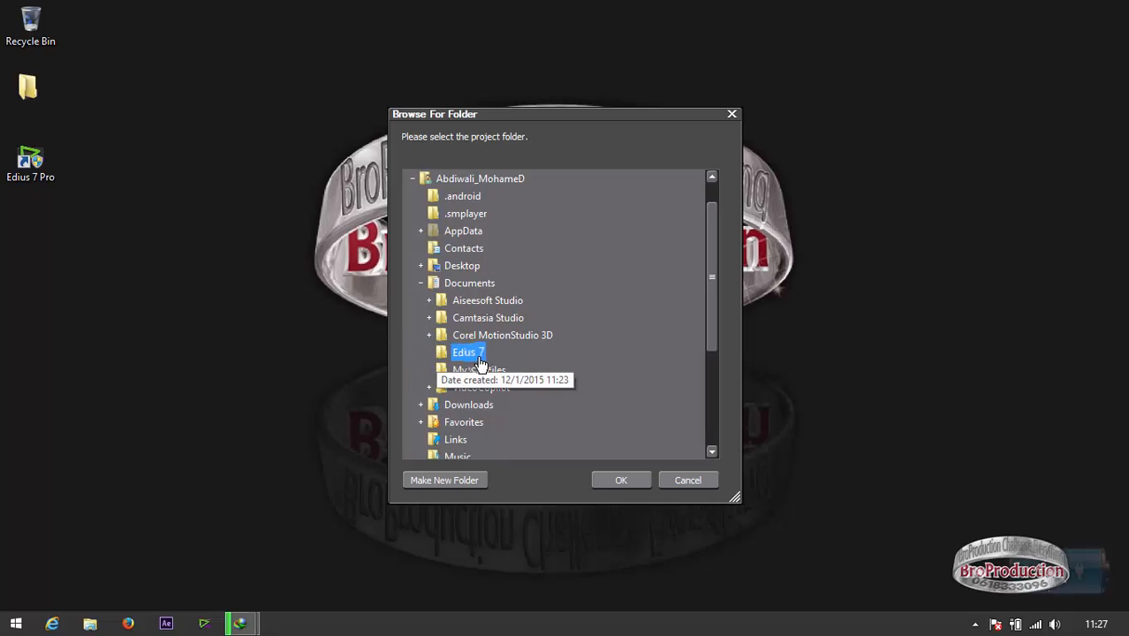
click(621, 485)
click(621, 483)
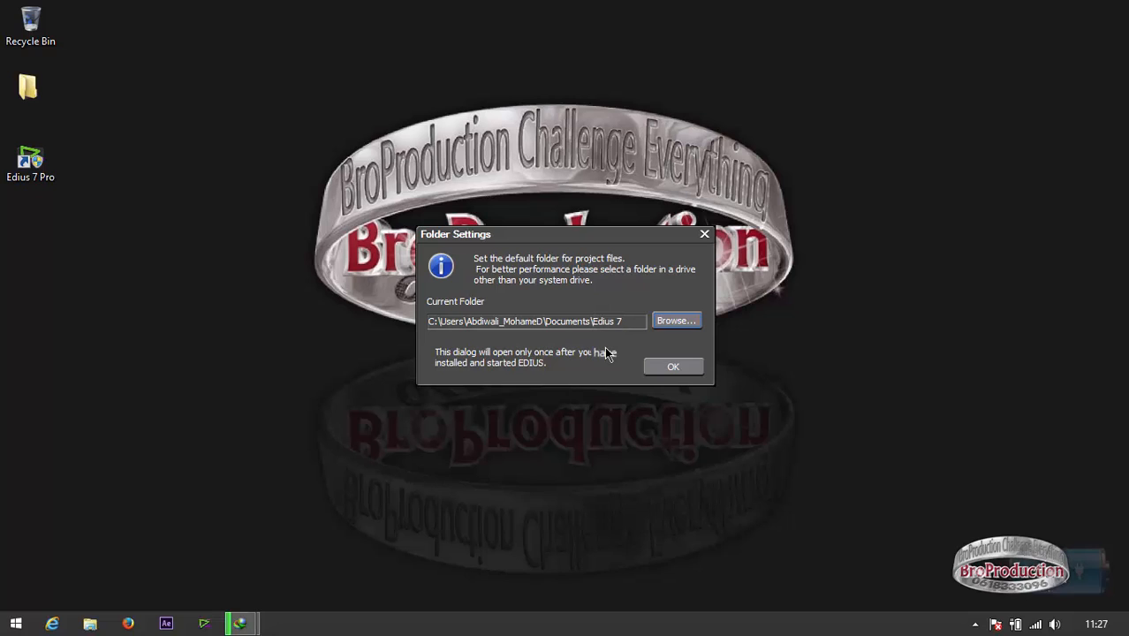
click(672, 366)
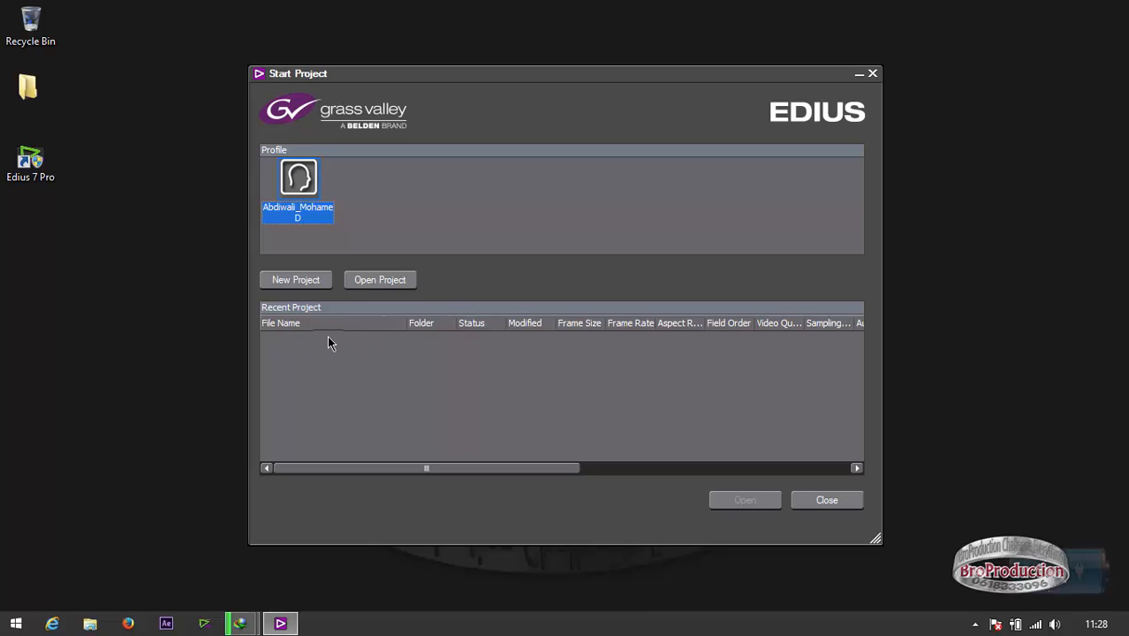
- Start a new project and choose the HD, SD and DV sizes for its project presets
click(288, 281)
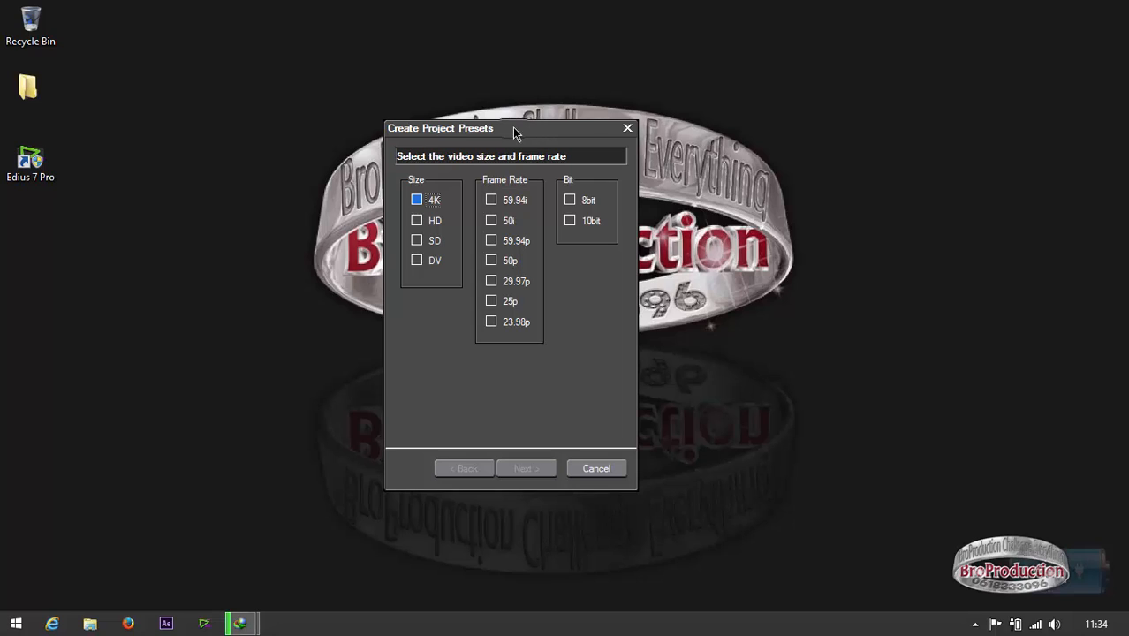
click(416, 221)
click(417, 240)
click(416, 262)
- Choose the preset frame rates 59.94i, 59.94p, 50p, 29.97p and 25p
click(492, 221)
click(491, 261)
click(491, 302)
click(491, 281)
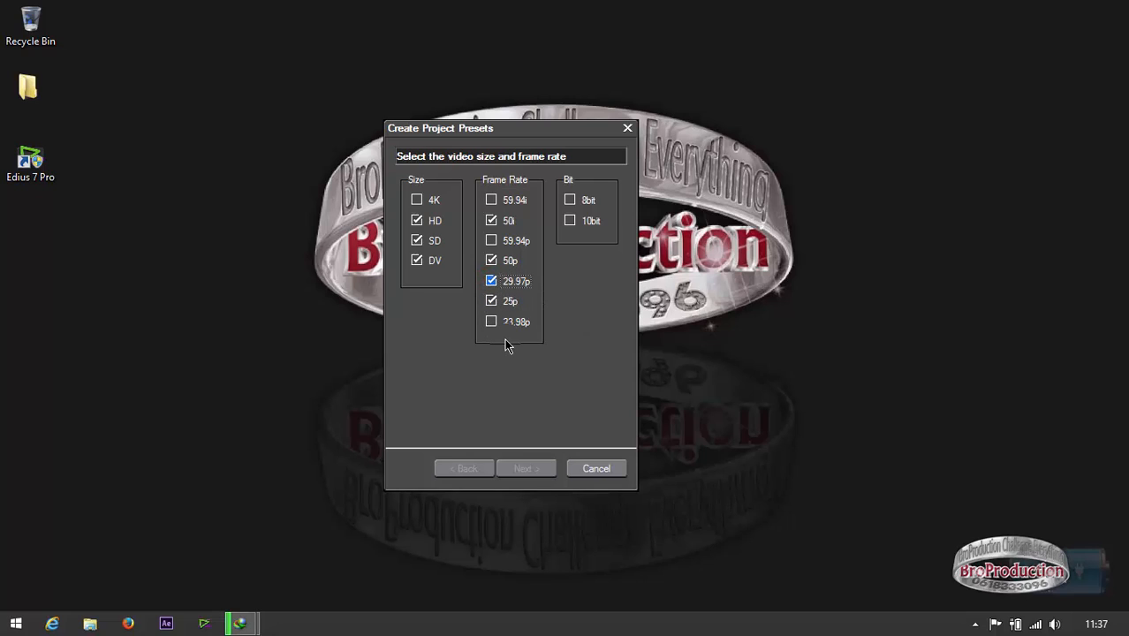
click(492, 220)
click(491, 243)
click(492, 200)
- Include both 8bit and 10bit depths and complete the creation of the project presets
click(570, 200)
click(570, 221)
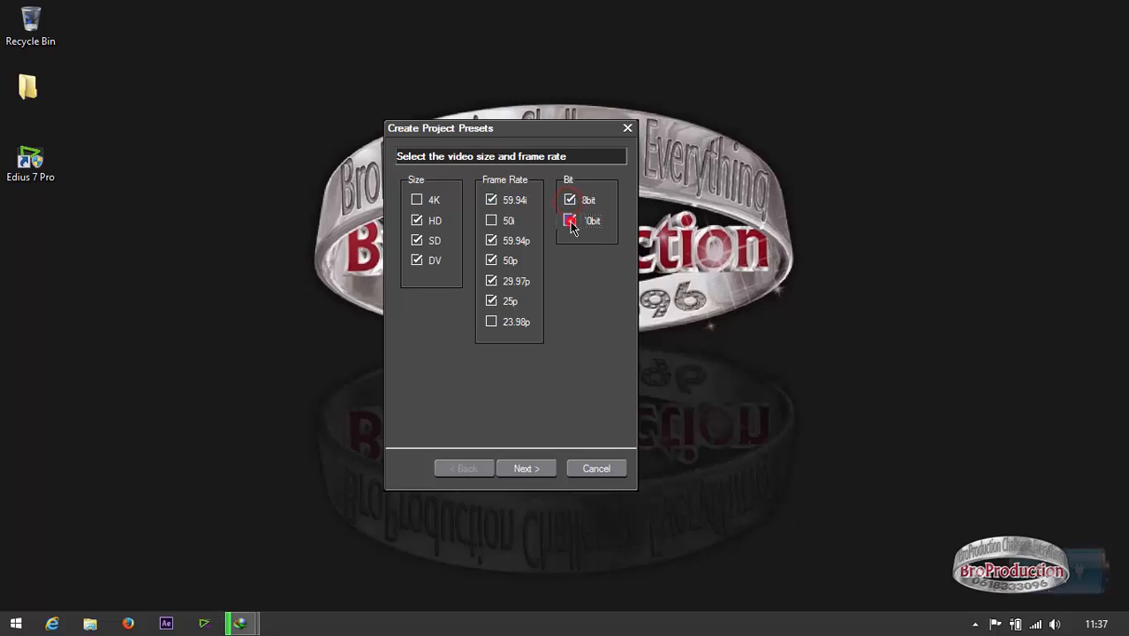
click(526, 469)
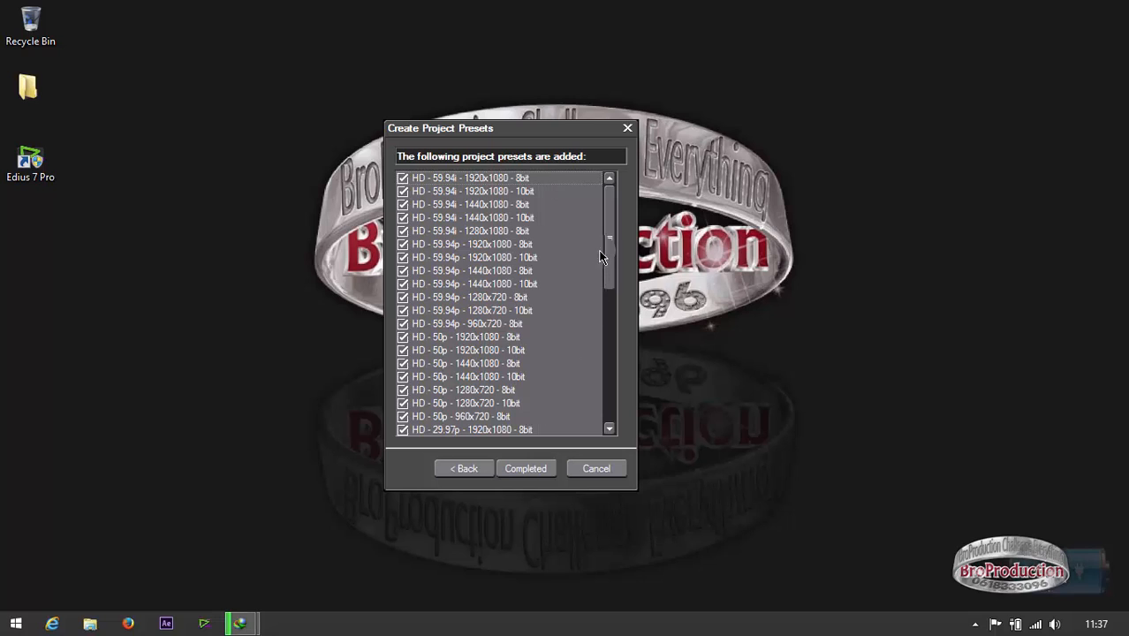
mouse_move(610, 206)
mouse_down()
mouse_move(619, 379)
mouse_move(613, 209)
mouse_up()
click(524, 473)
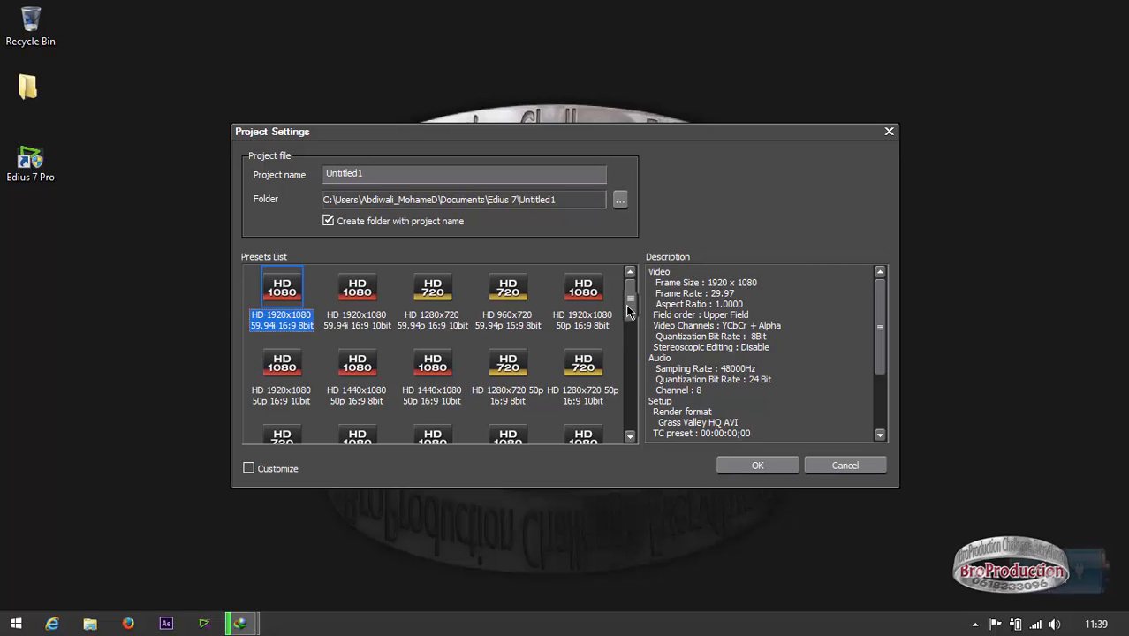
- Choose the HD 1920x1080 25p 16:9 8bit preset for the project and enable customization
click(627, 295)
drag(627, 295, 633, 364)
click(283, 310)
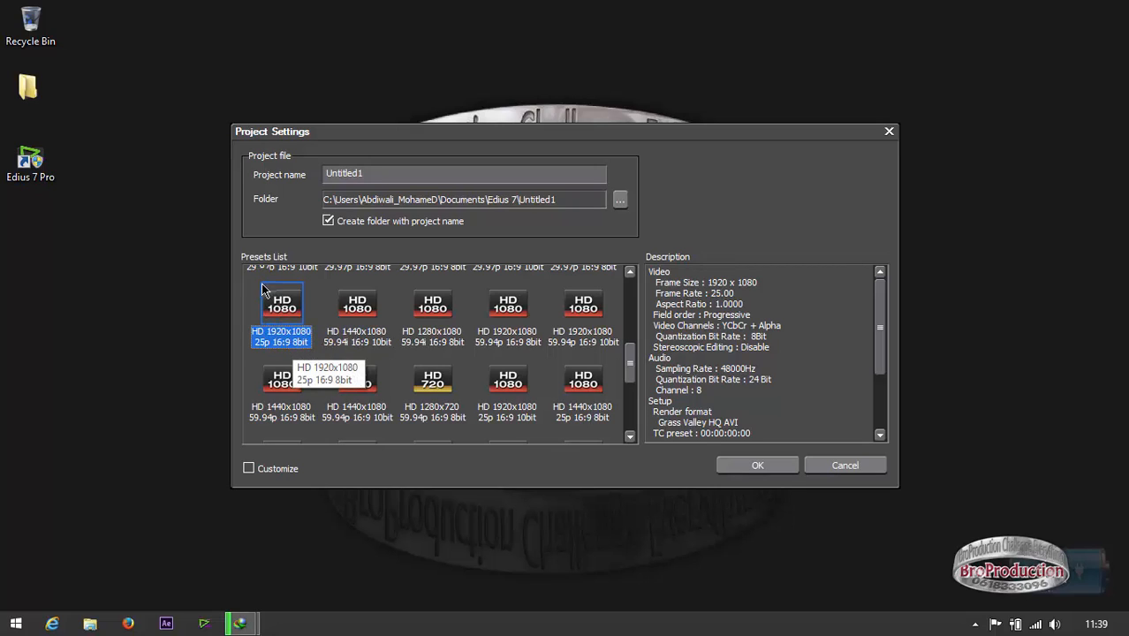
click(270, 471)
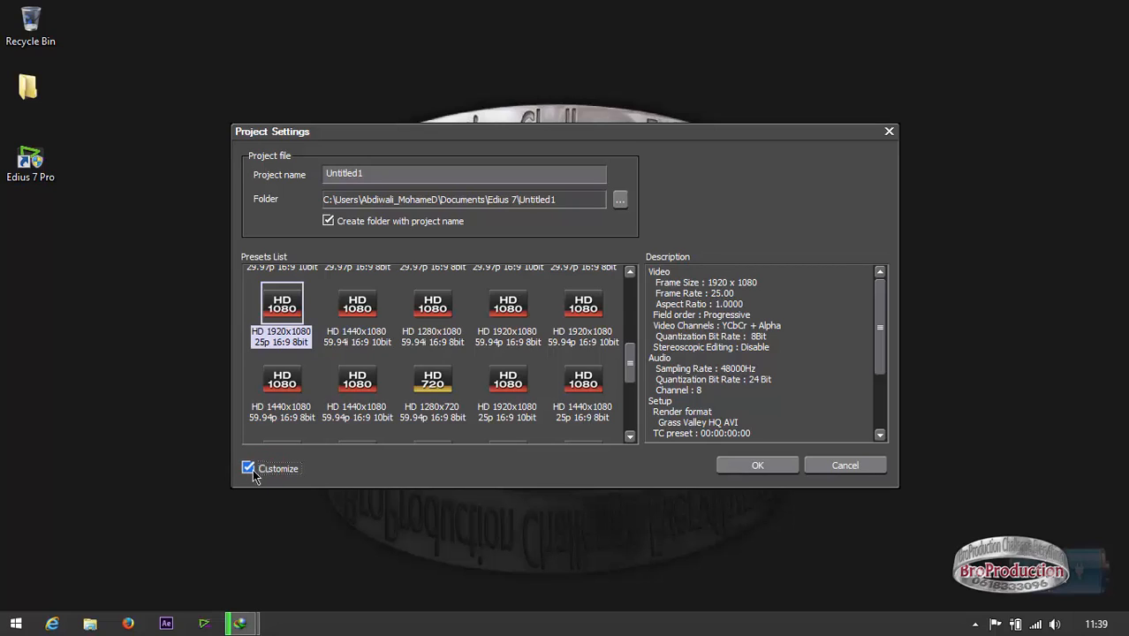
- Name the project BroProduction HD and continue to its detailed settings
drag(370, 173, 315, 175)
text(BroPro)
text(duction HD)
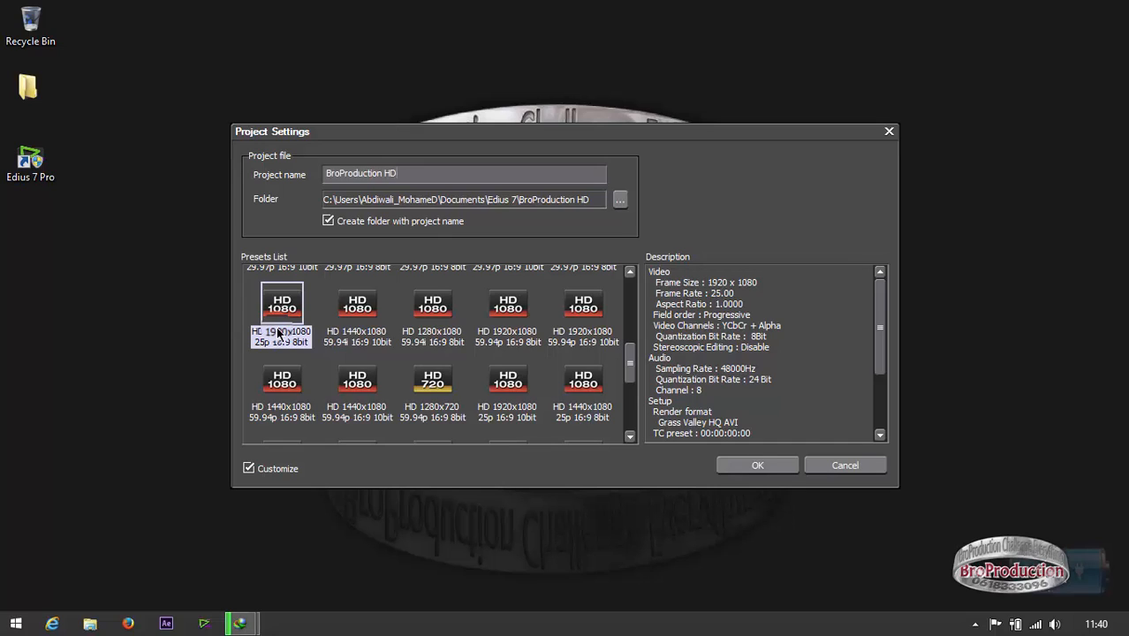
click(762, 465)
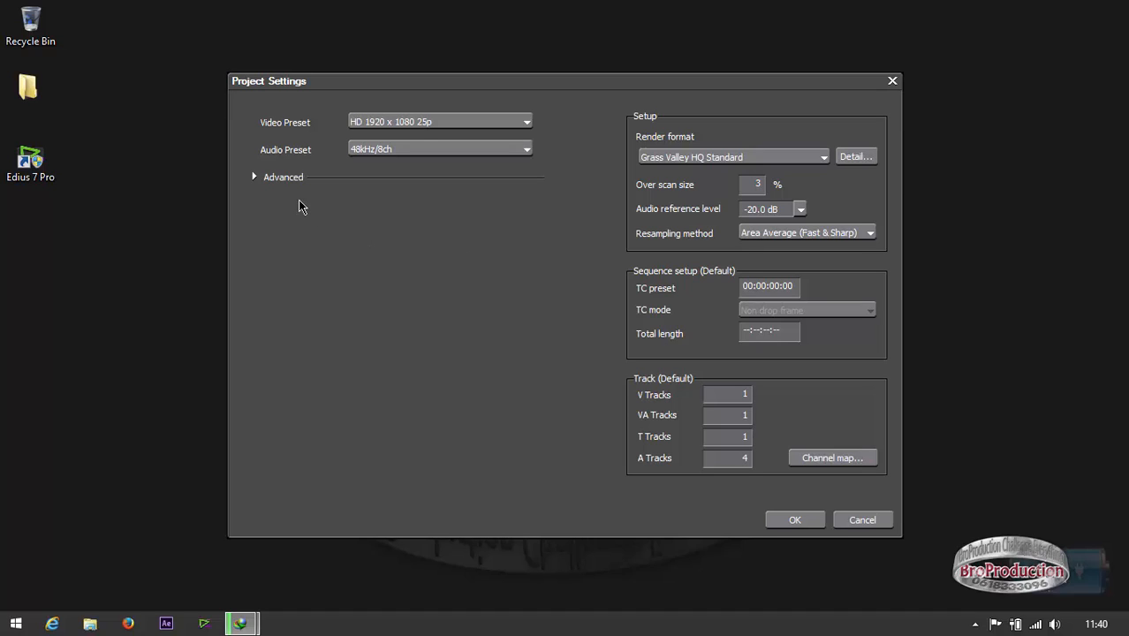
- Expand the advanced project settings and choose YCbCr + Alpha for the video channels
click(256, 177)
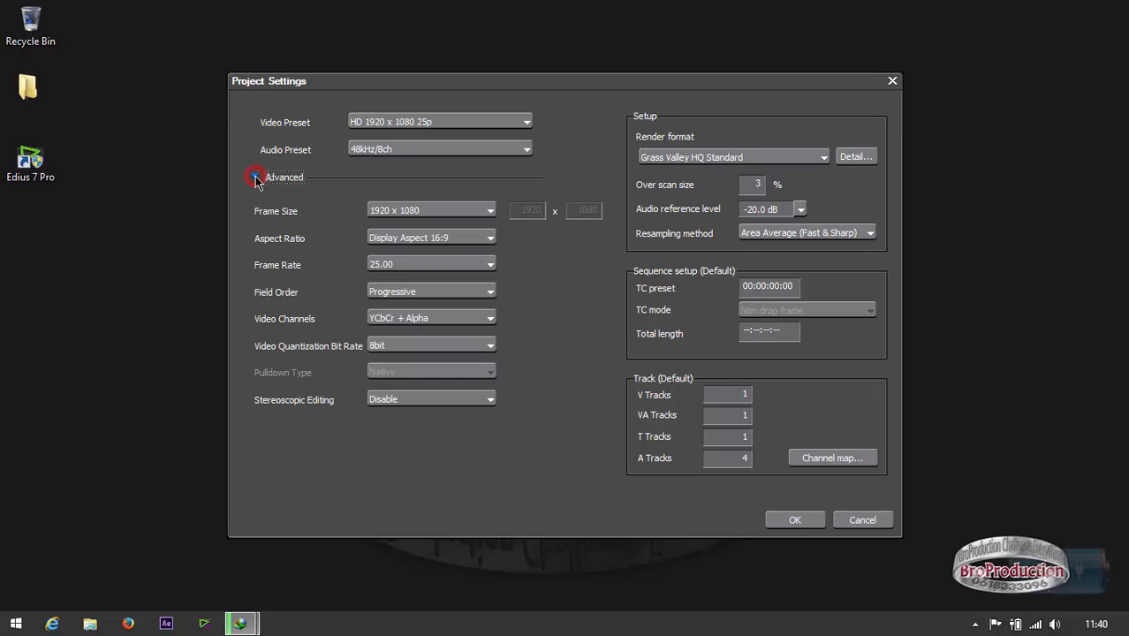
click(419, 317)
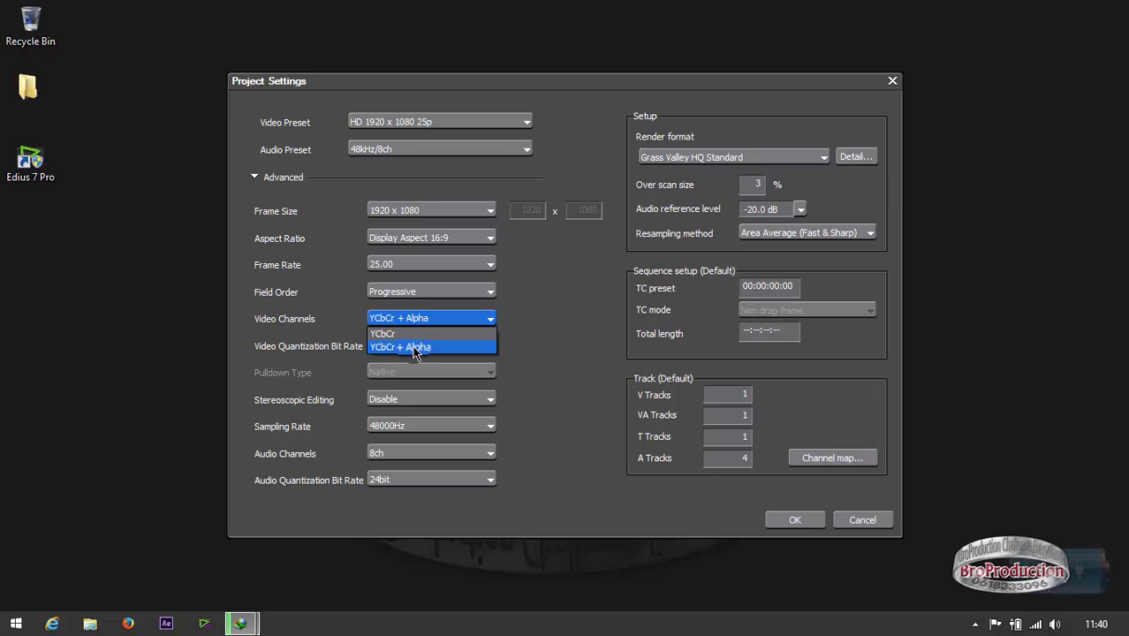
click(408, 347)
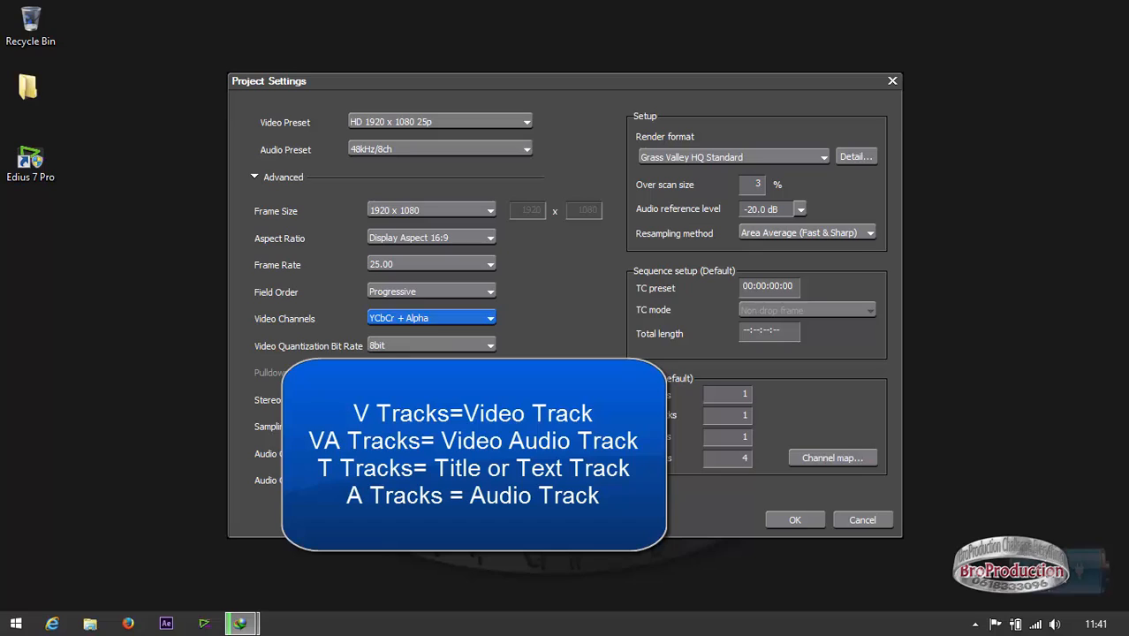
- Set the default number of V tracks to 4 and create the project
click(745, 394)
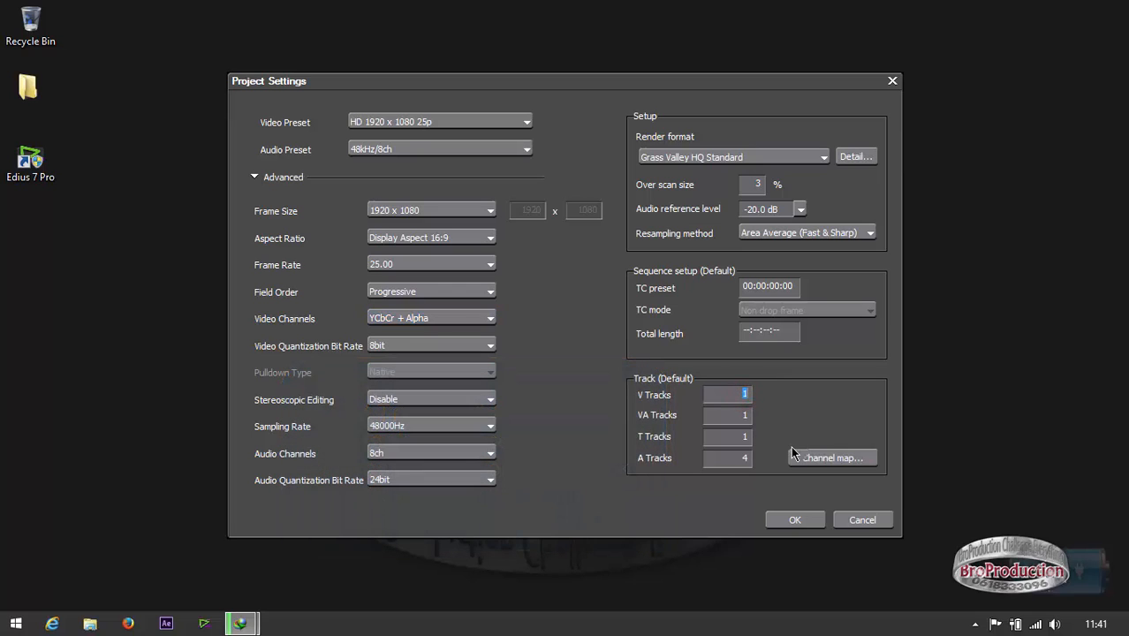
text(4)
click(794, 521)
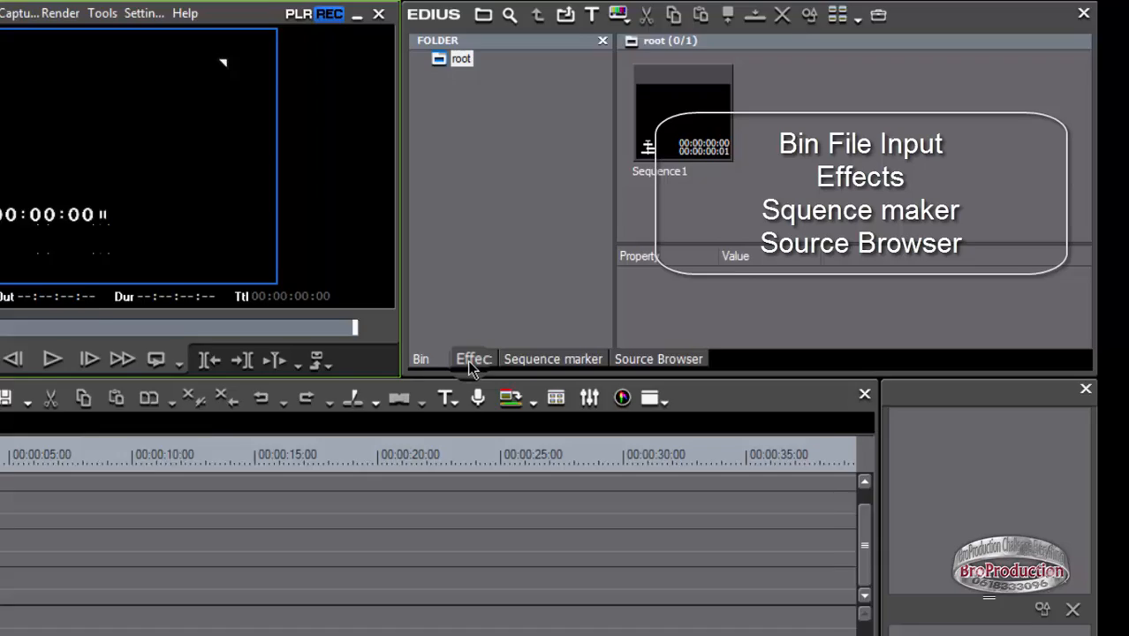
- View the effects, the sequence markers and the source browser in turn
click(470, 359)
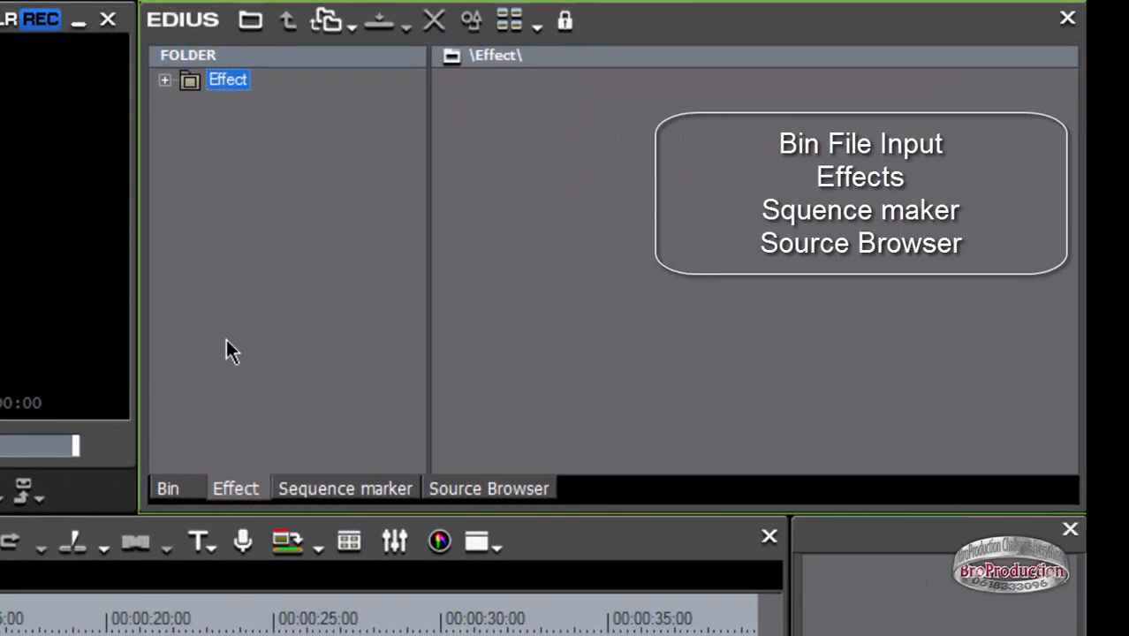
click(326, 495)
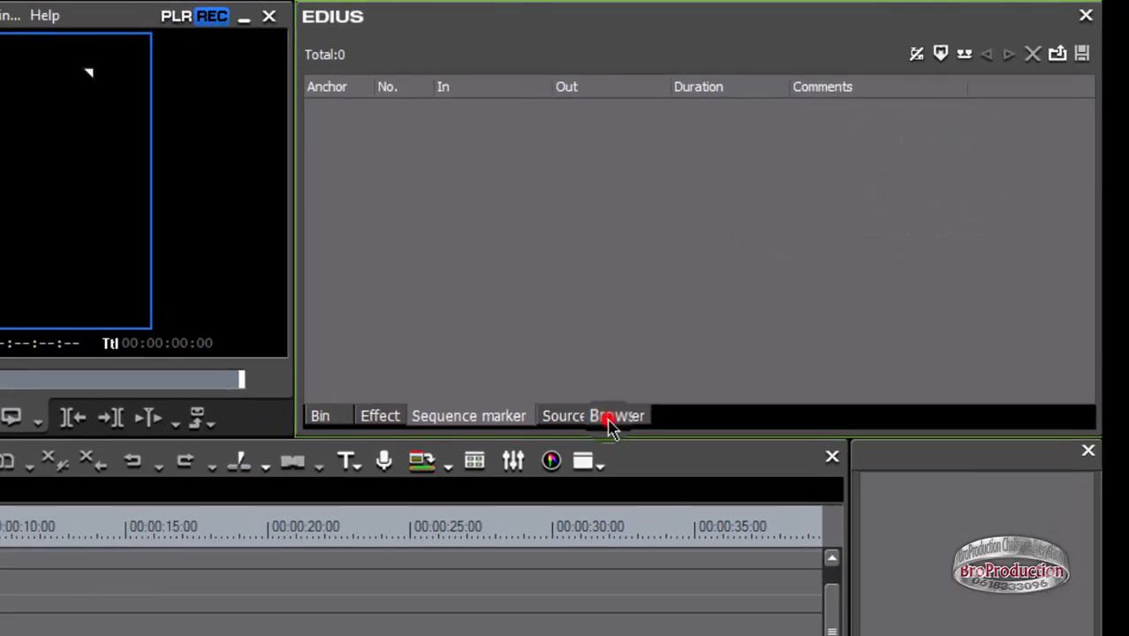
click(610, 422)
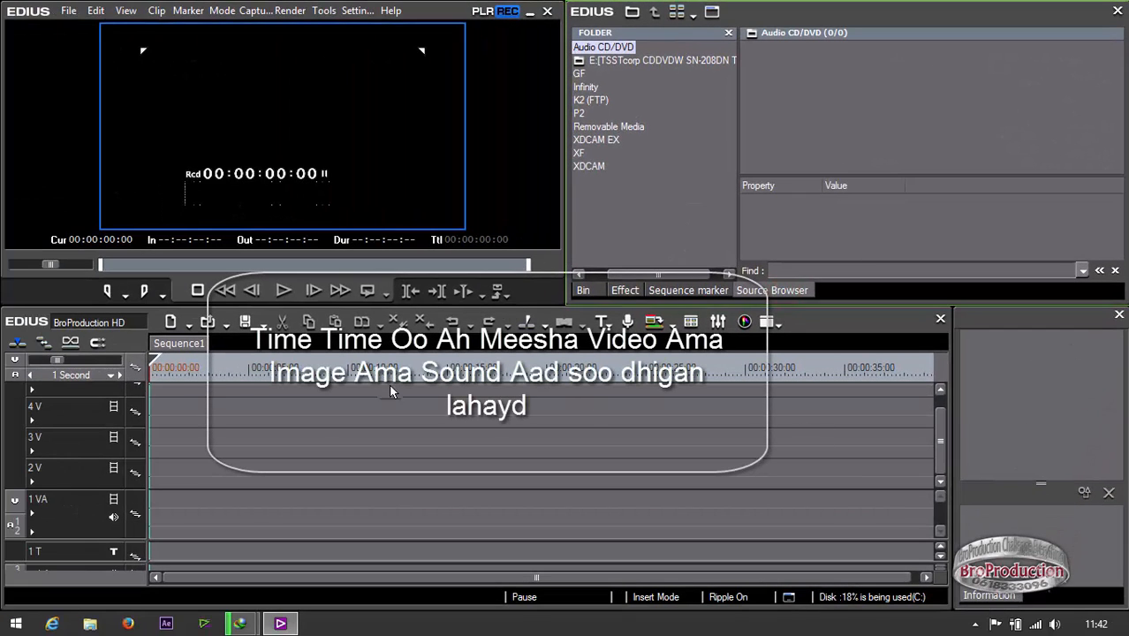
- Move the timeline cursor to 00:00:00:05 in Sequence1
mouse_move(152, 364)
mouse_down()
mouse_move(628, 355)
mouse_move(139, 366)
mouse_up()
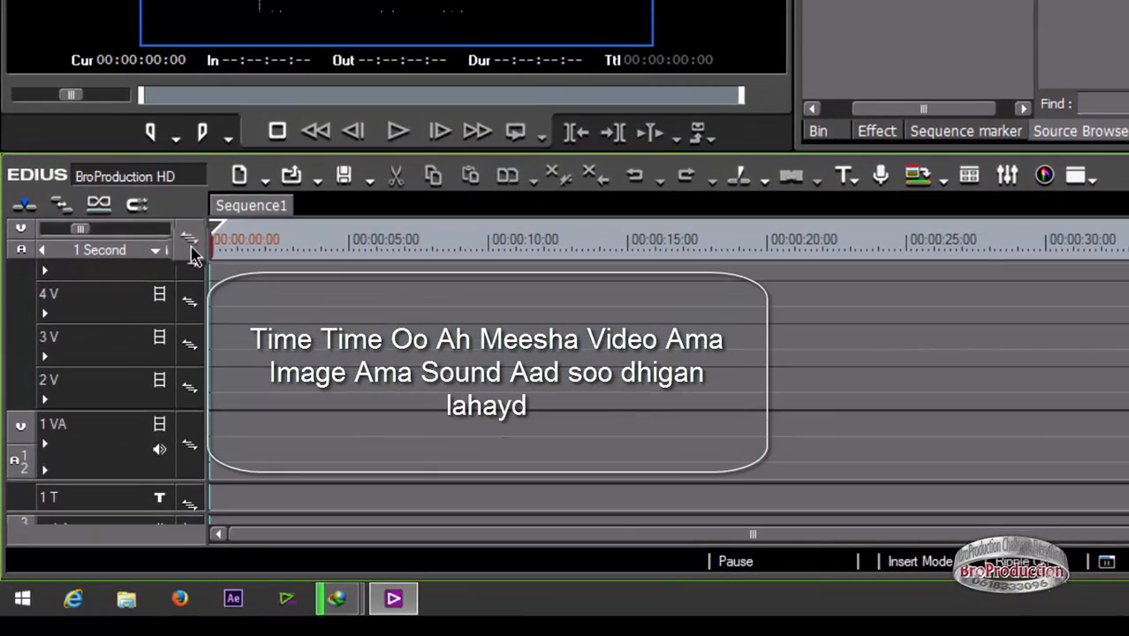
drag(213, 233, 216, 263)
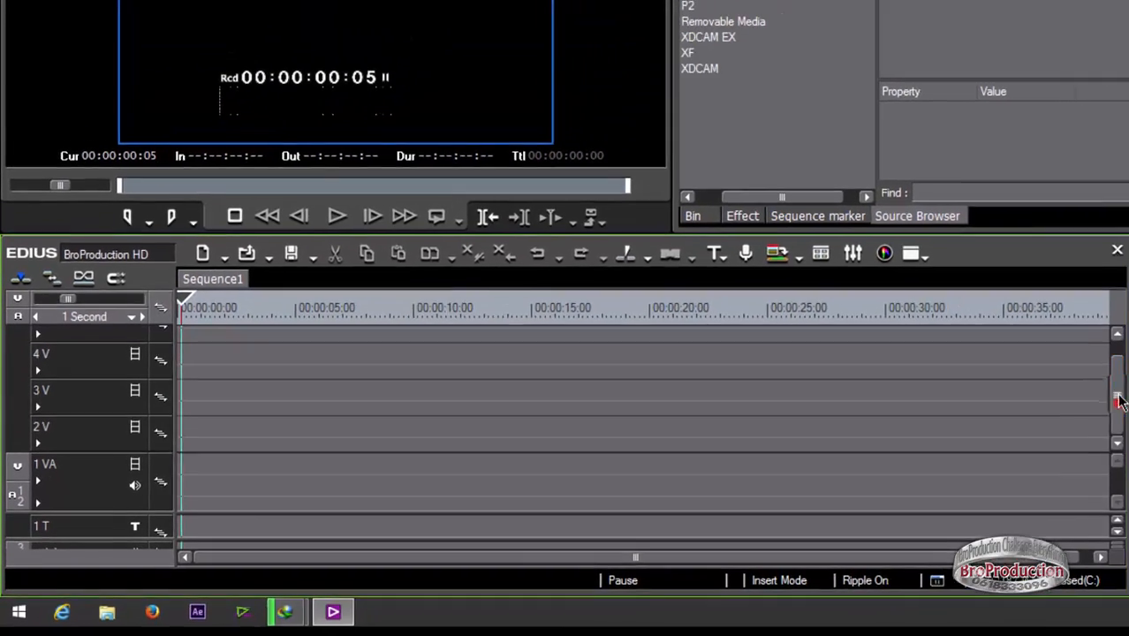
drag(1118, 402, 1116, 364)
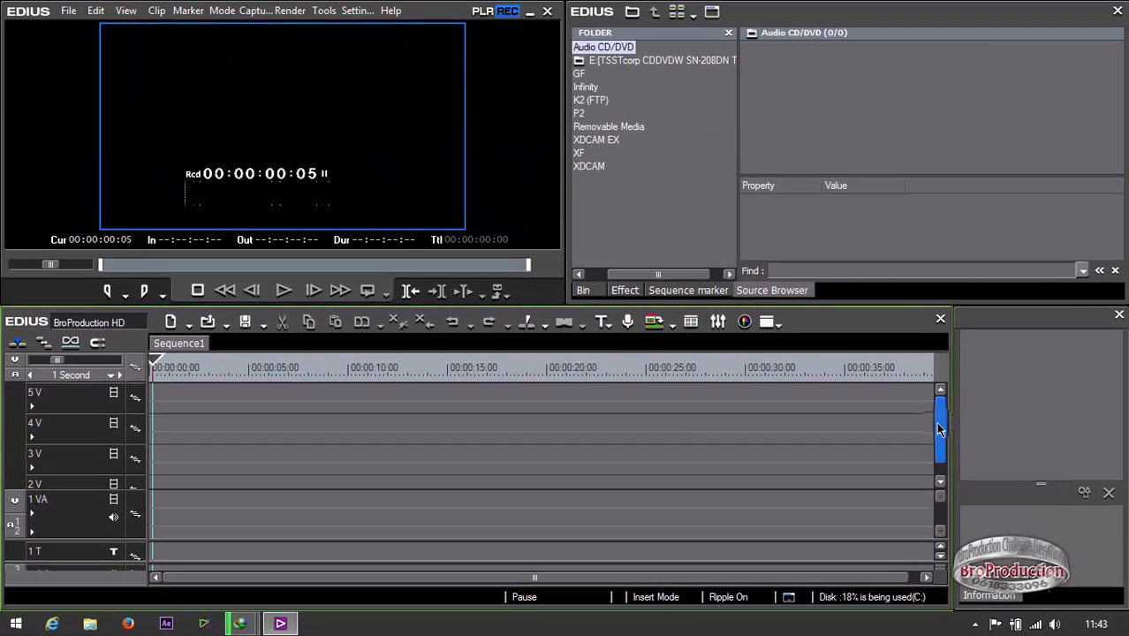
drag(940, 428, 936, 488)
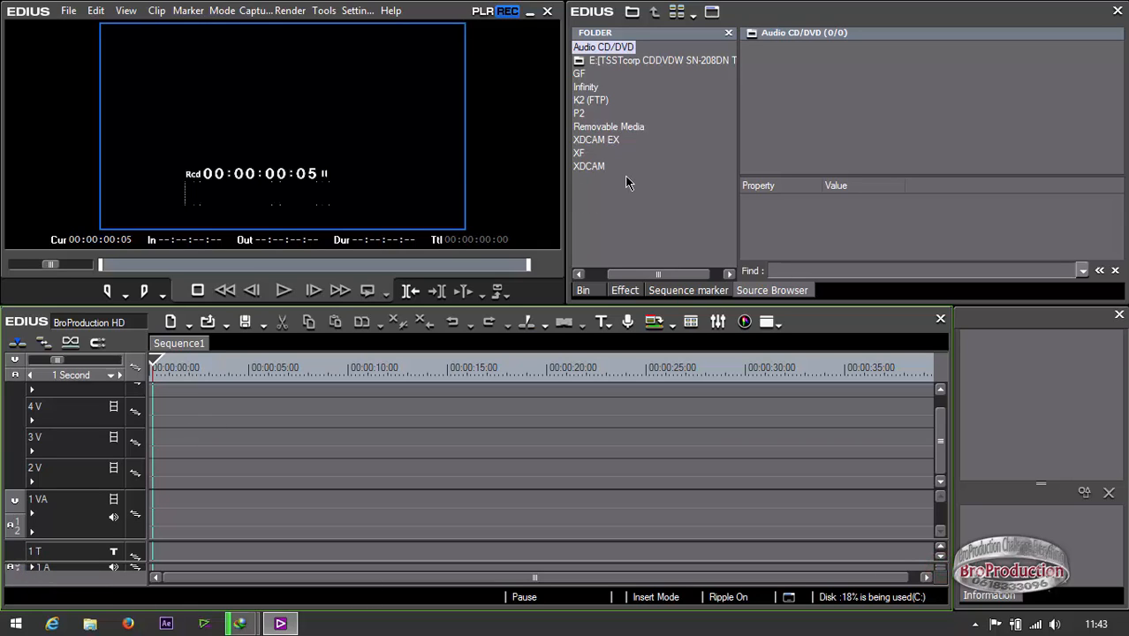
- Show the bin and switch its folder tree off and back on
click(585, 290)
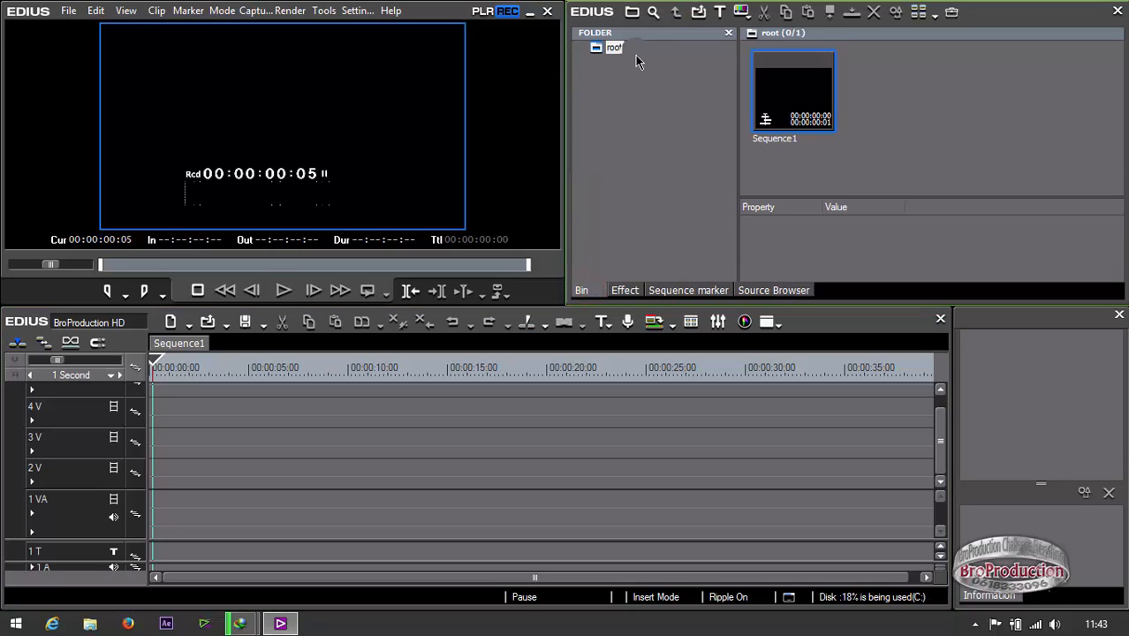
click(631, 13)
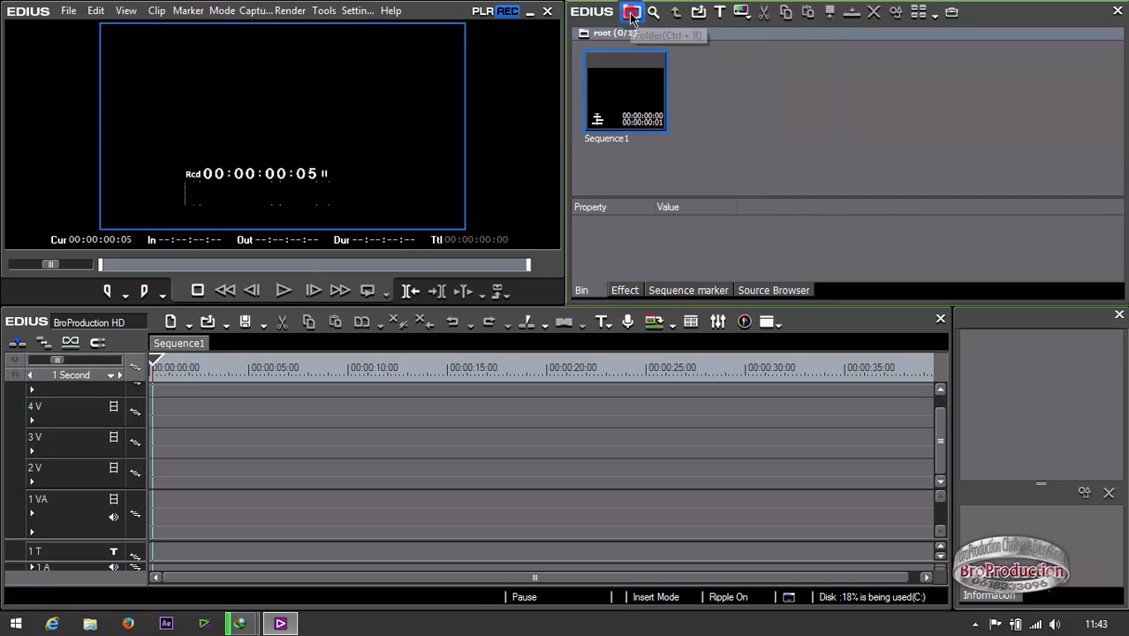
click(632, 12)
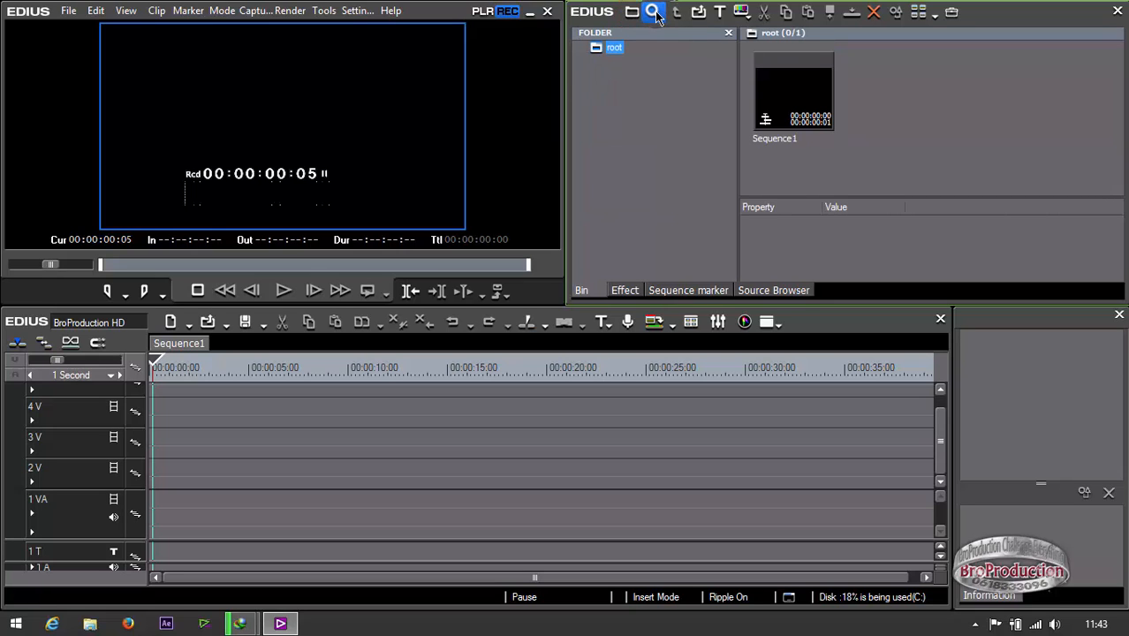
- View the bin search and the Add Clip dialog in turn, leaving both without changes
click(653, 12)
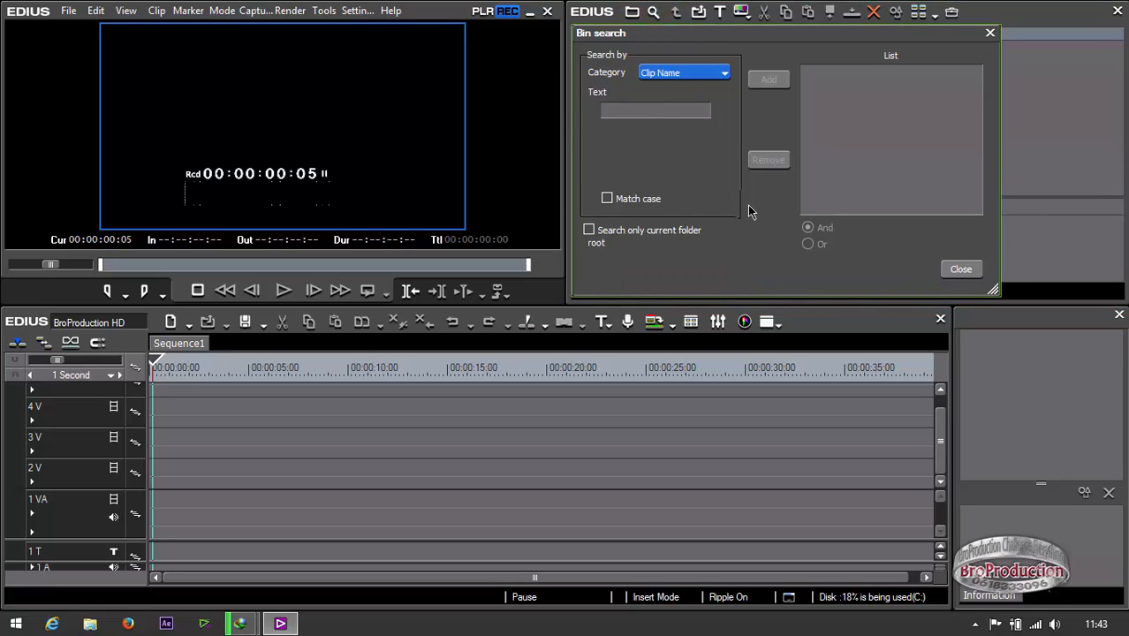
click(960, 268)
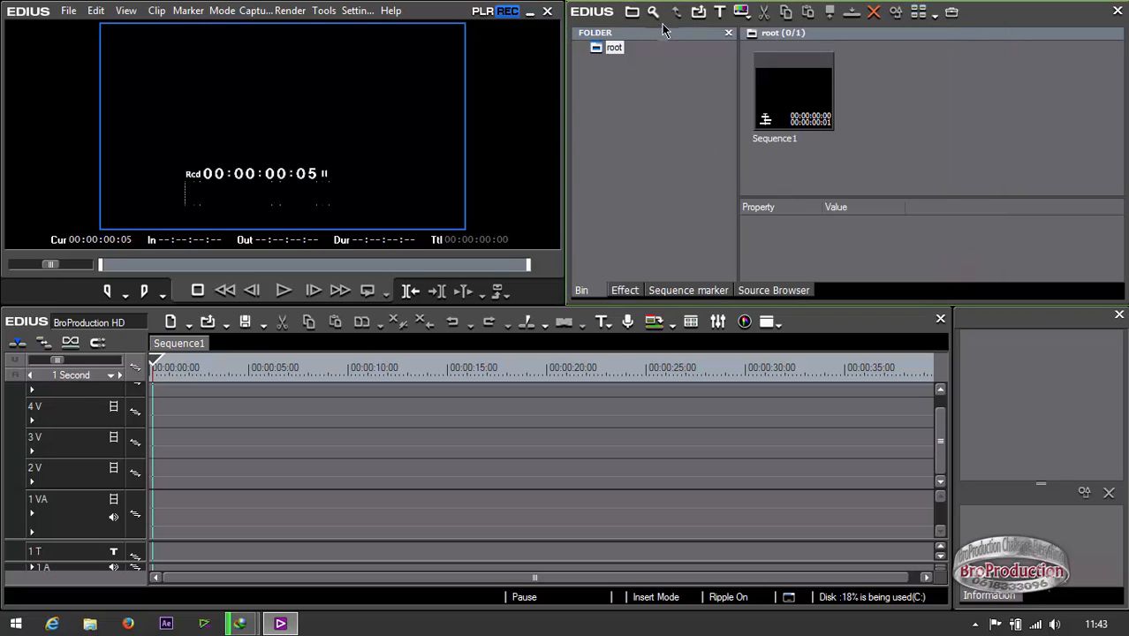
click(698, 14)
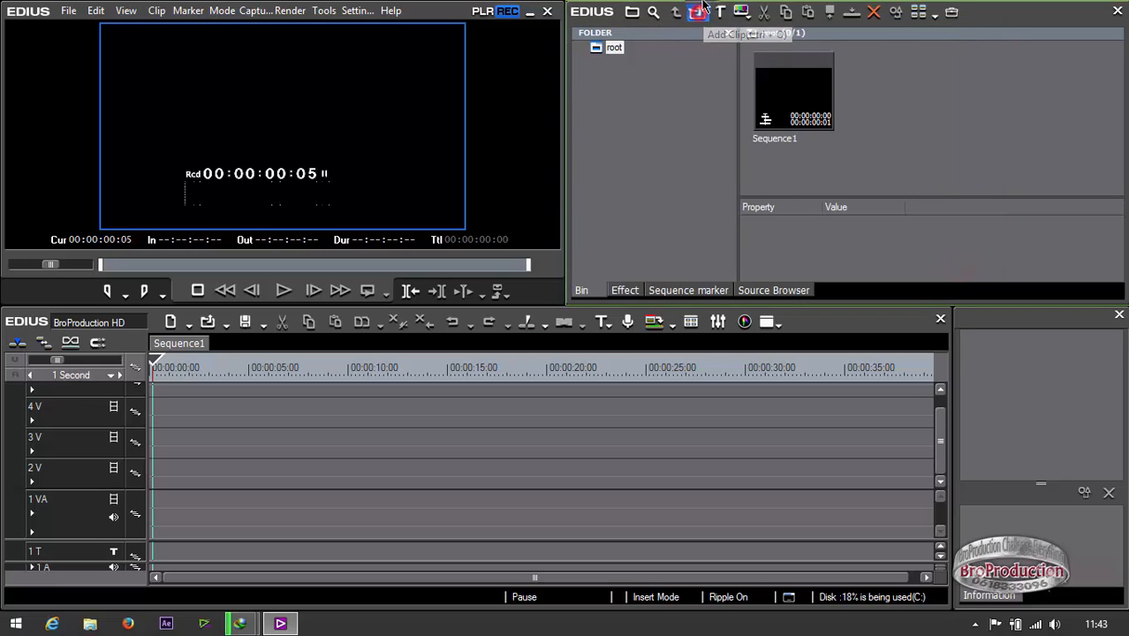
click(1086, 317)
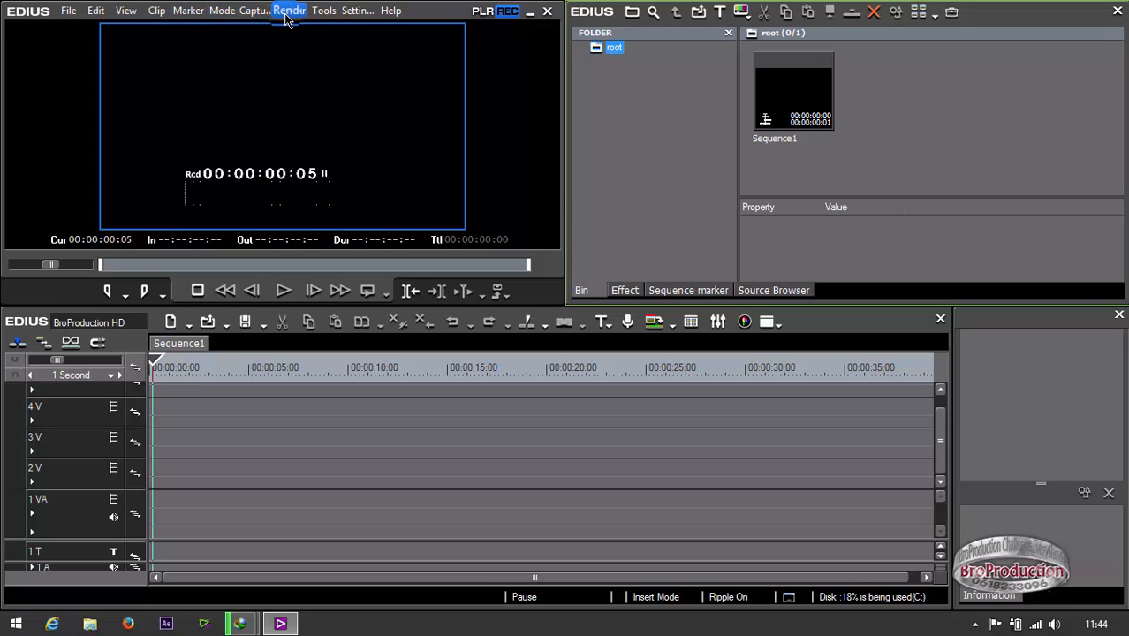
- Switch the preview window back and forth between player and recorder mode to compare them, ending in recorder mode
click(482, 11)
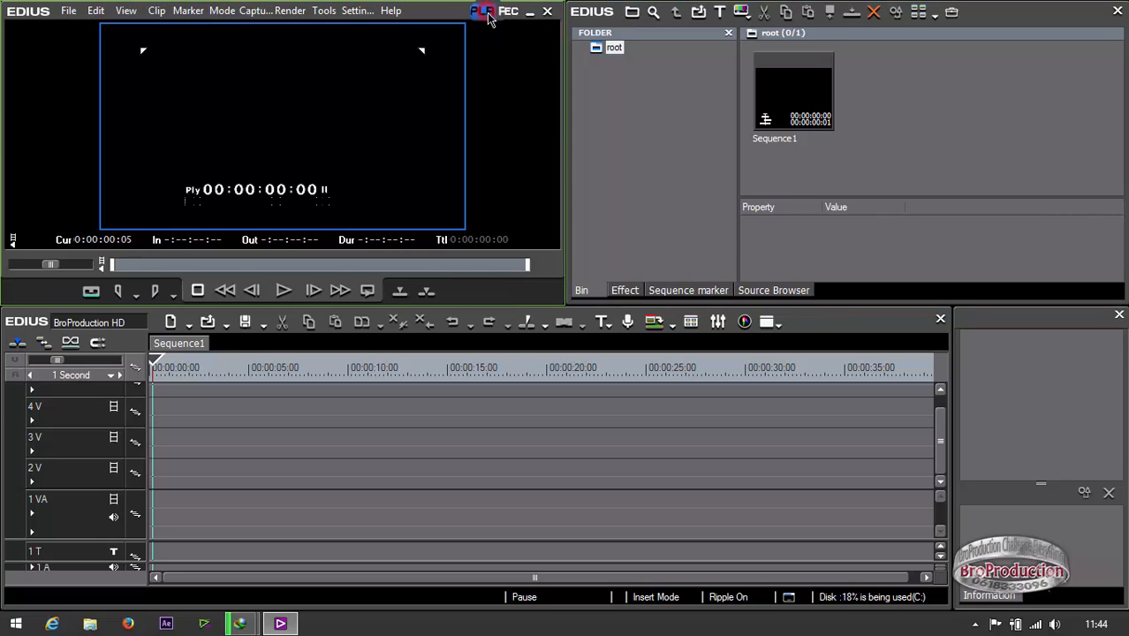
click(507, 11)
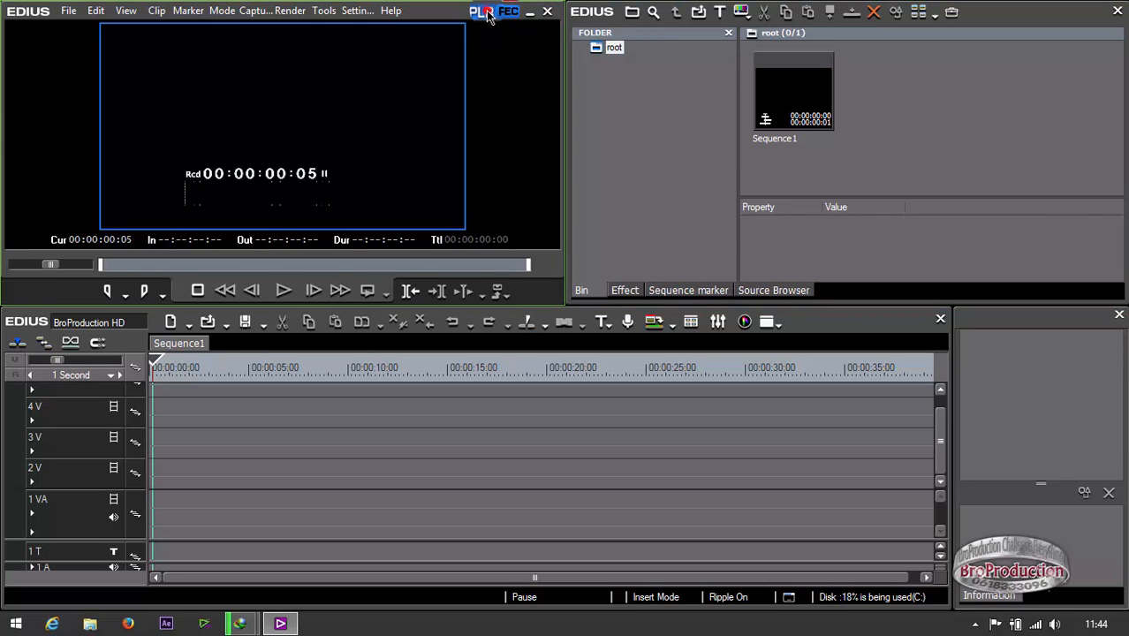
click(484, 12)
click(507, 11)
click(486, 12)
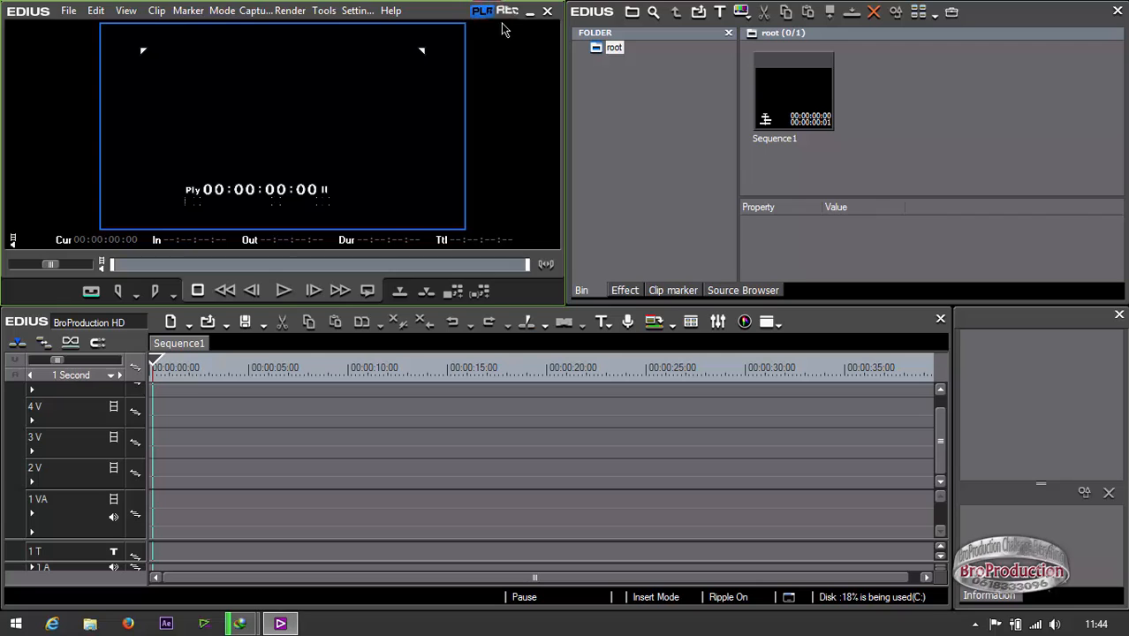
click(509, 12)
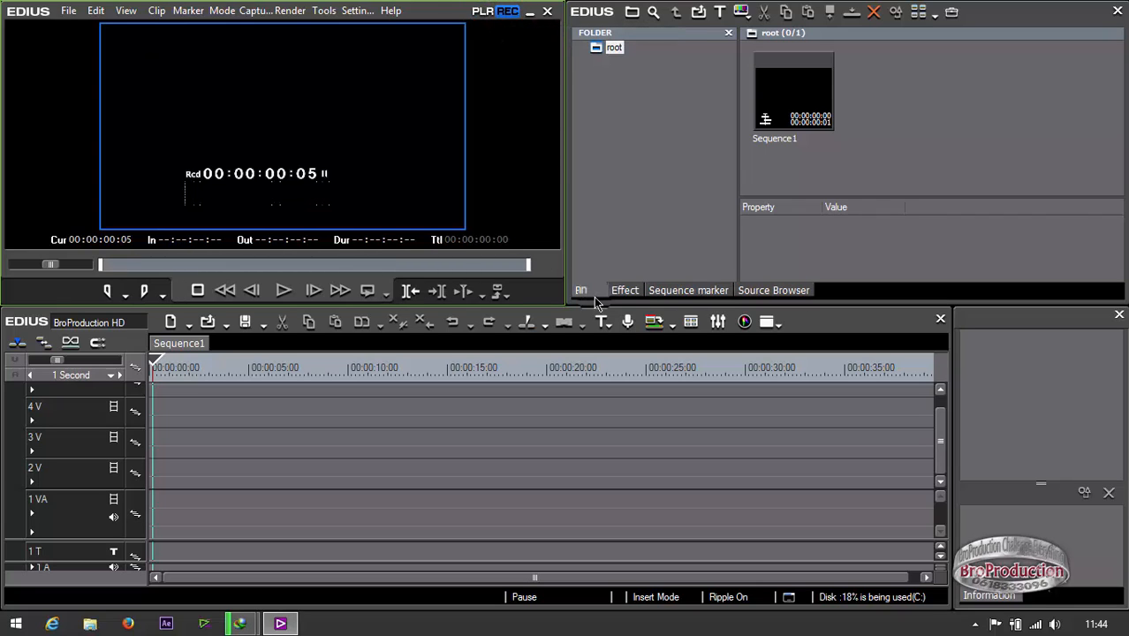
click(481, 12)
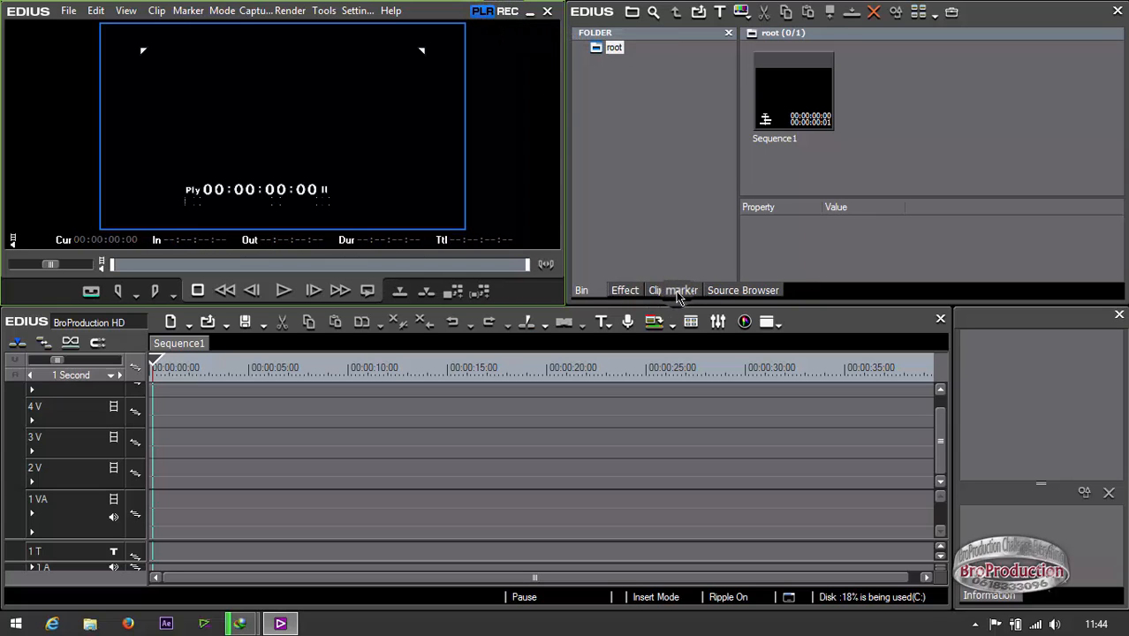
click(506, 10)
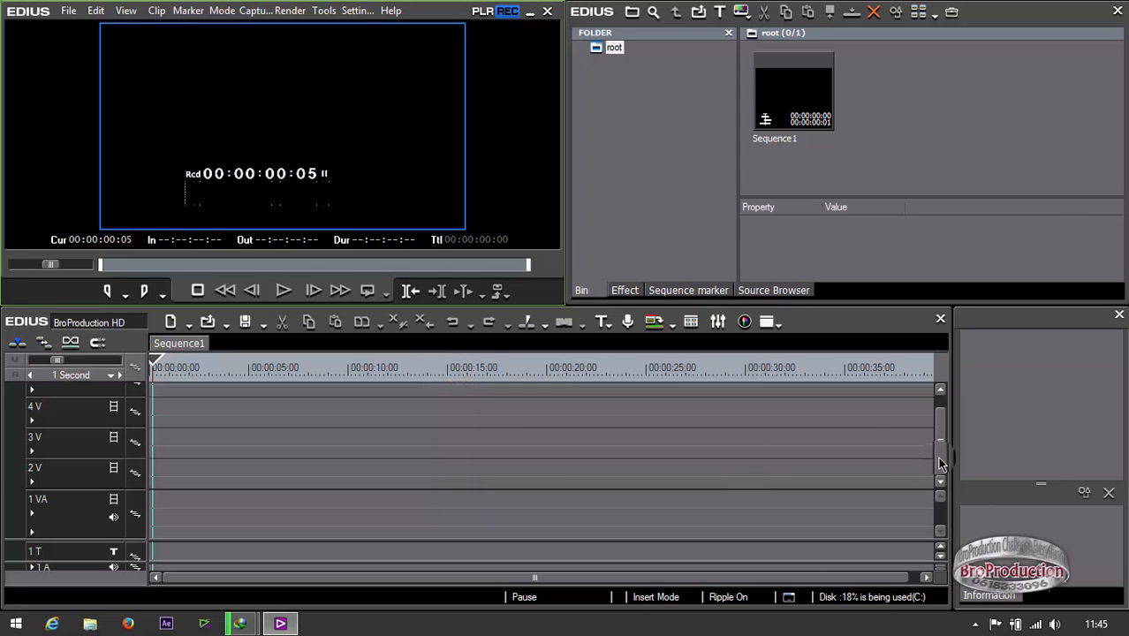
scroll(941, 463, up, 2)
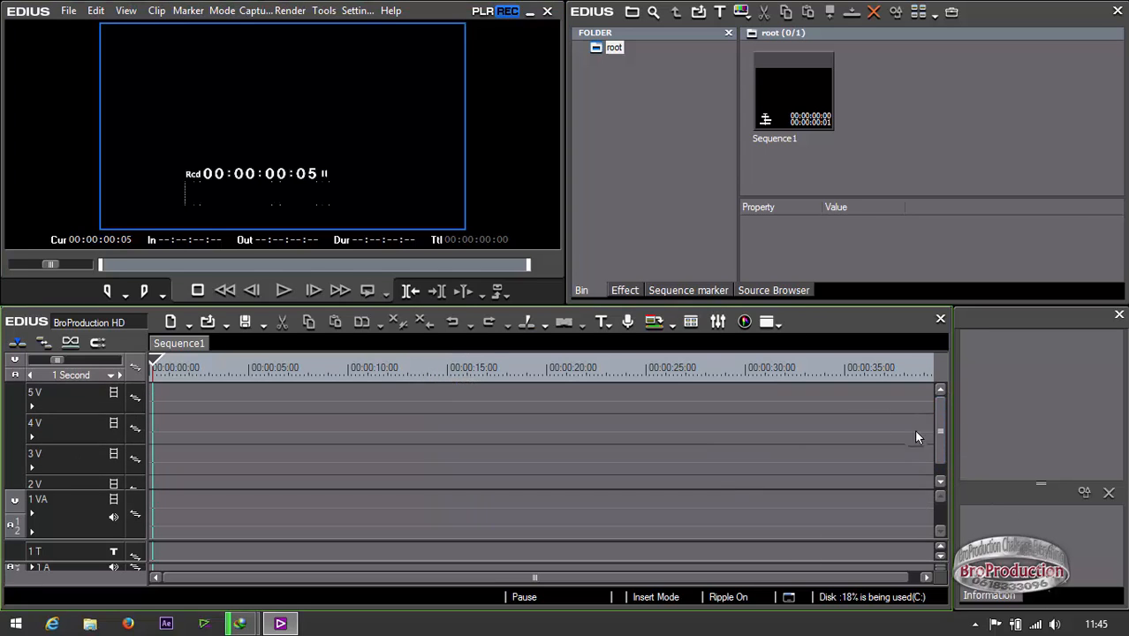
mouse_move(940, 415)
mouse_down()
mouse_move(941, 477)
mouse_move(938, 467)
mouse_up()
- Close the bin window and bring it back by showing all palettes
mouse_move(984, 14)
mouse_down()
mouse_move(791, 222)
mouse_move(794, 263)
mouse_move(983, 21)
mouse_up()
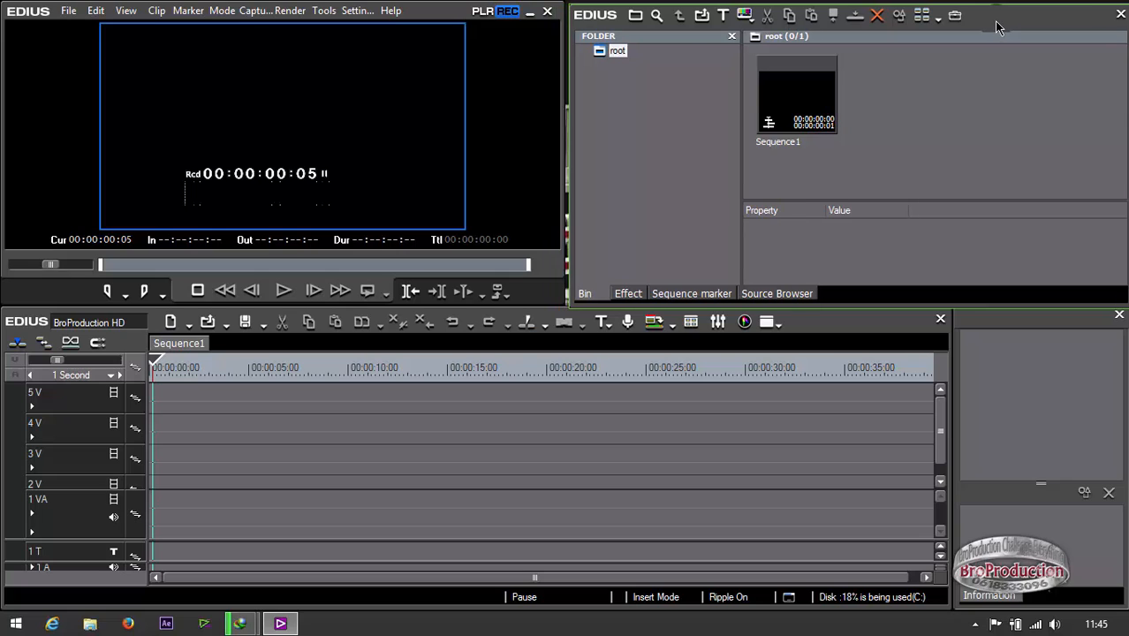
click(1117, 12)
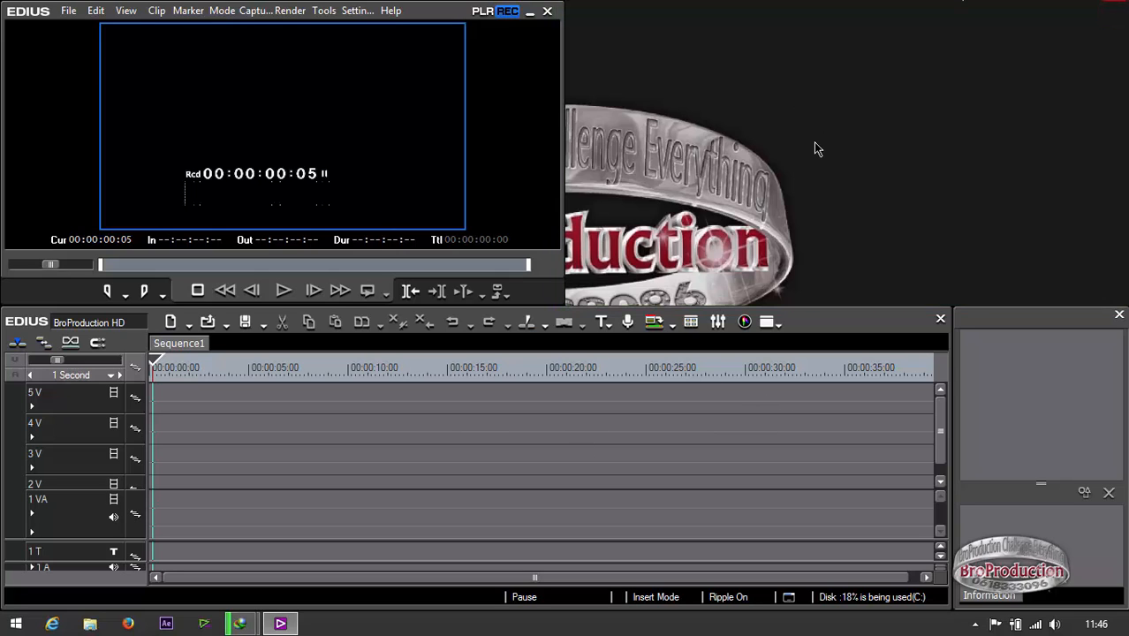
click(778, 325)
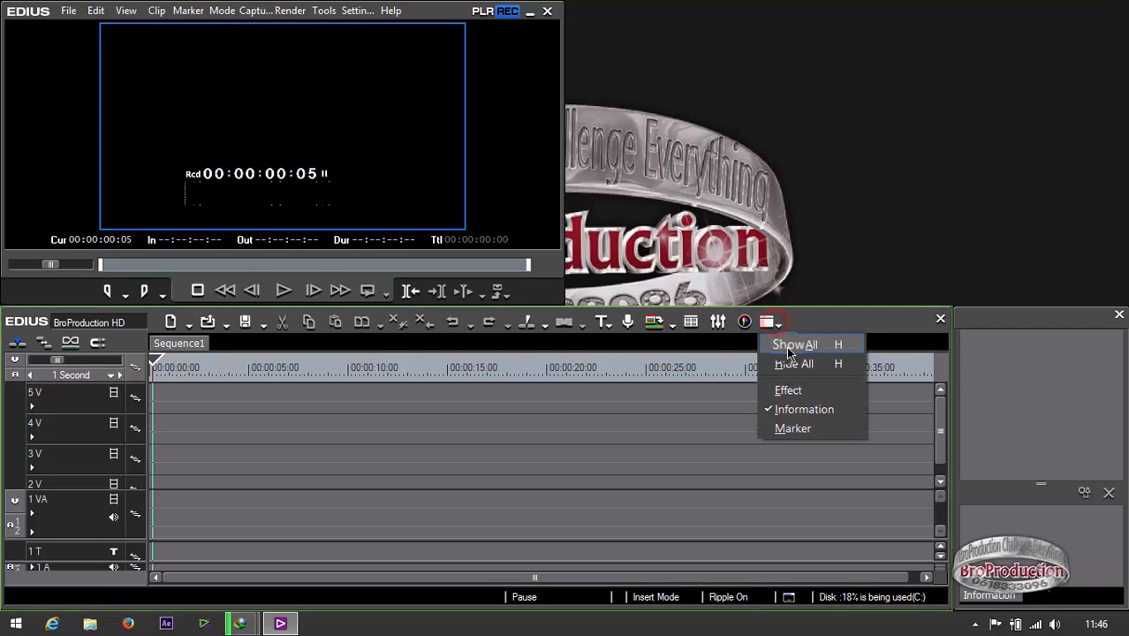
click(789, 348)
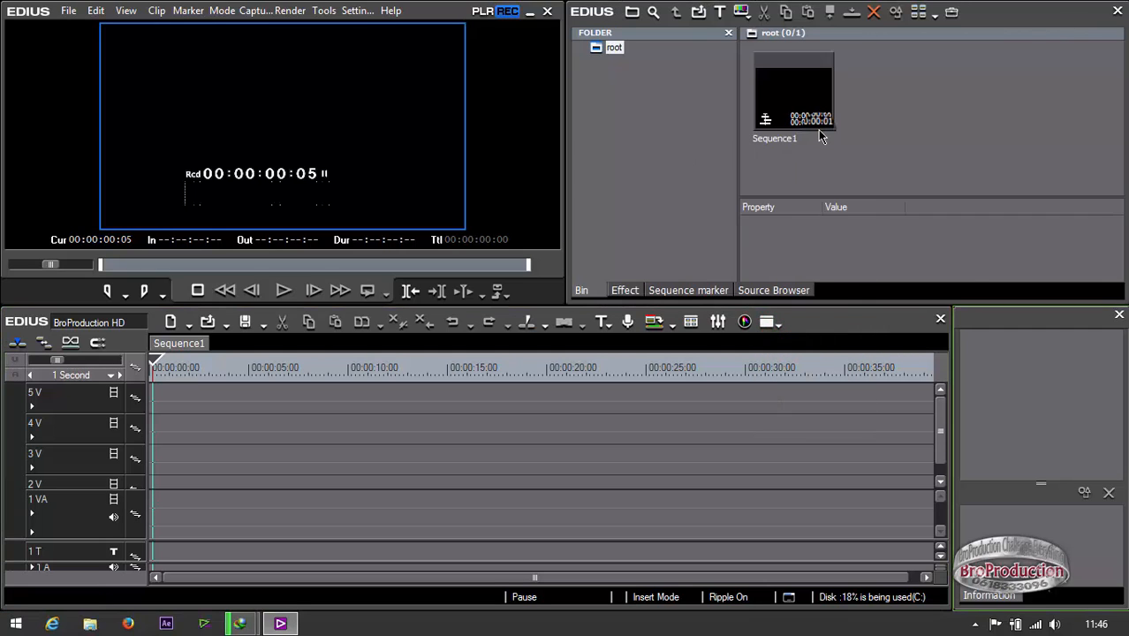
- Start exiting the program but cancel without saving the project, and close and reopen the timeline window
click(546, 10)
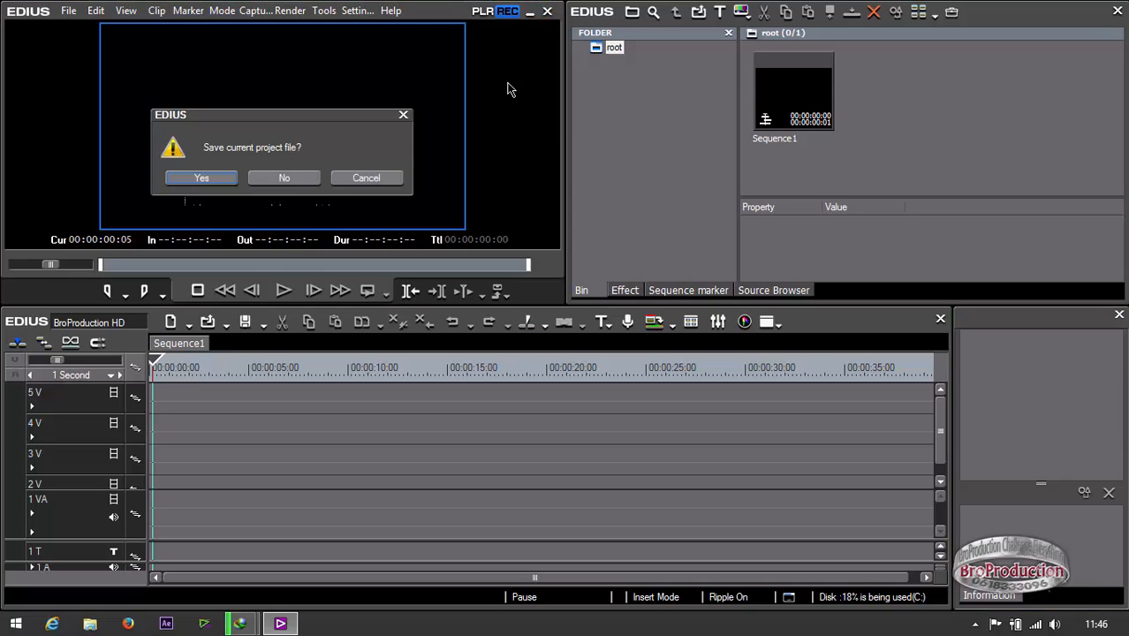
click(366, 177)
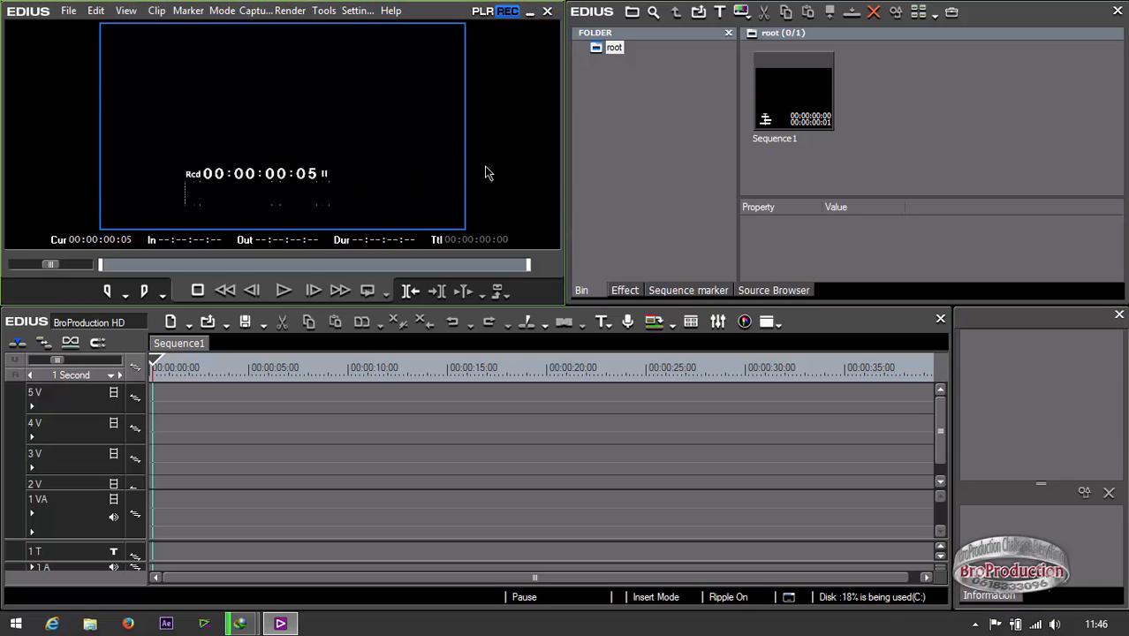
click(940, 319)
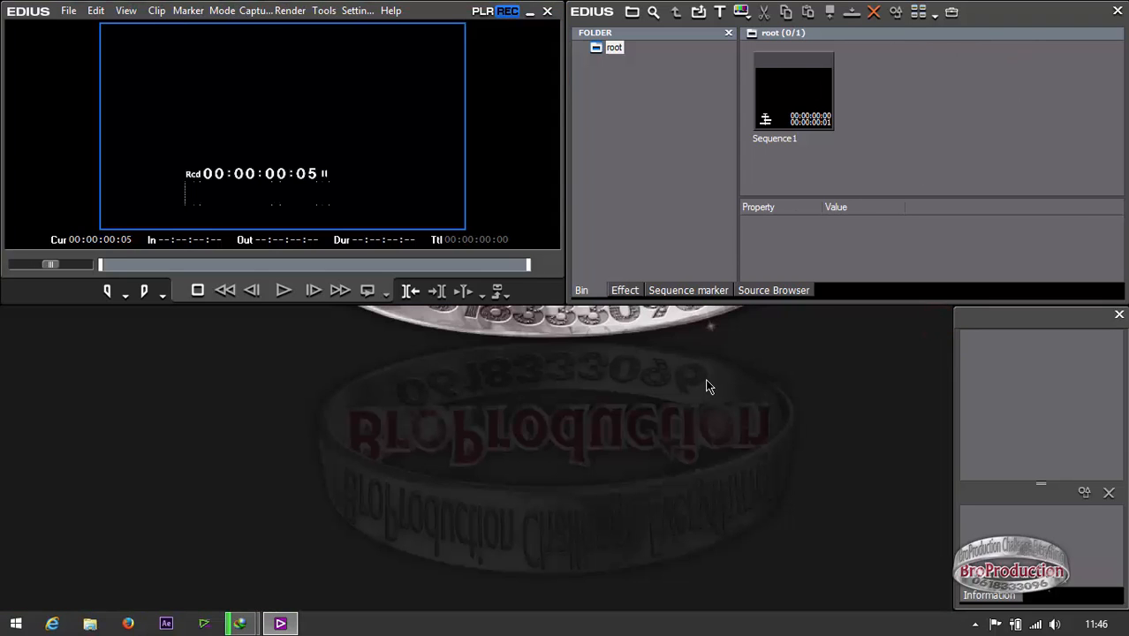
click(125, 11)
click(144, 35)
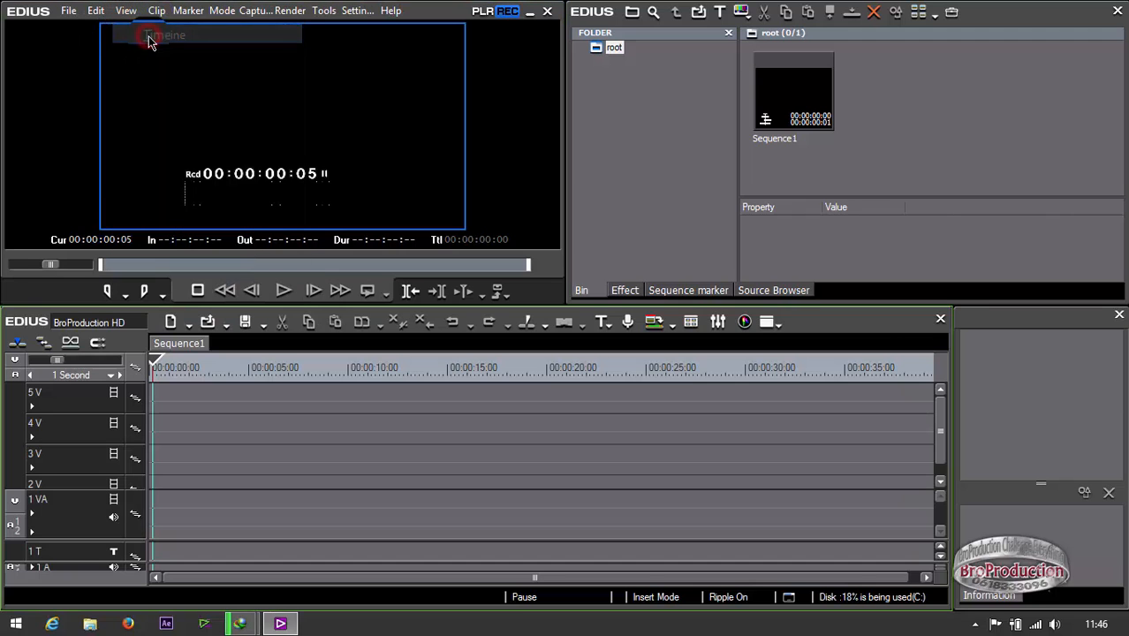
- Close the timeline, bin and information windows and restore them all
click(766, 321)
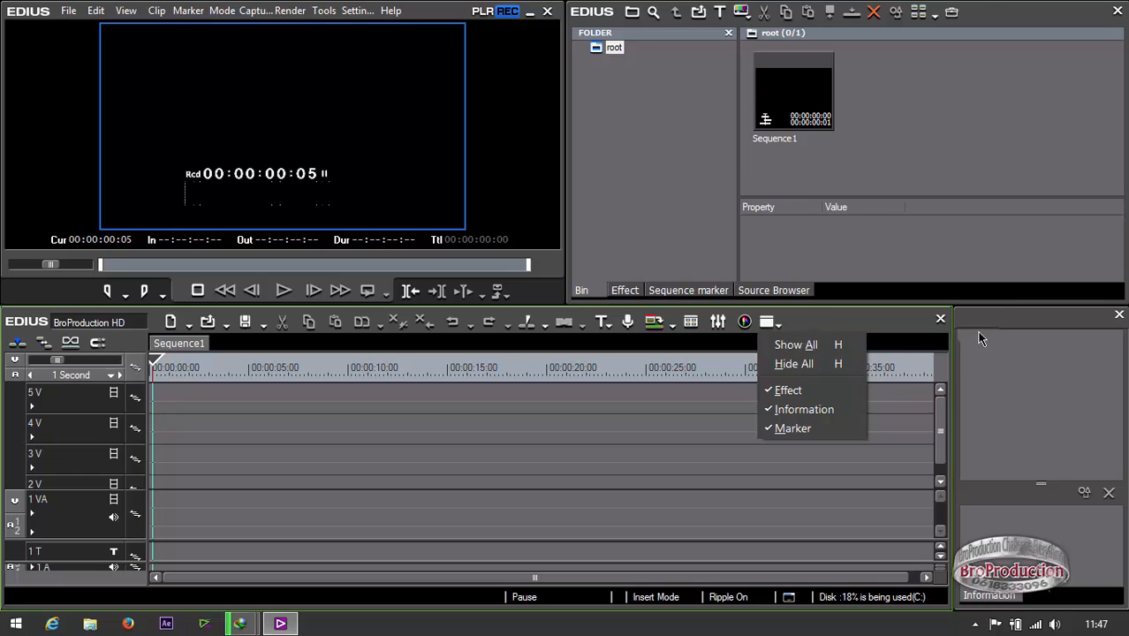
click(940, 318)
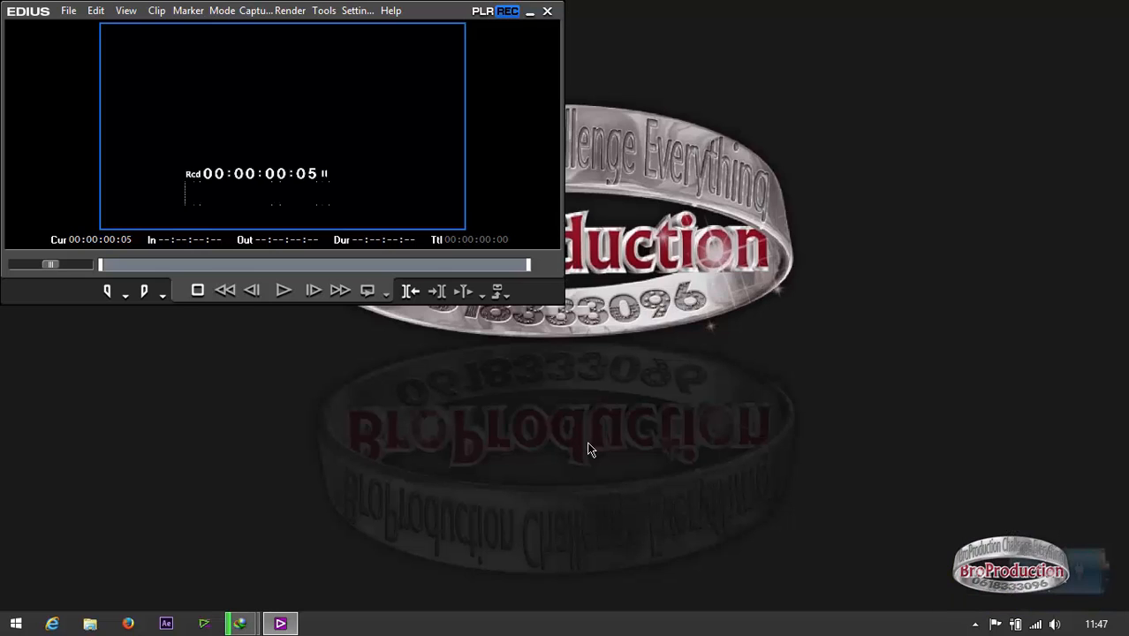
click(124, 10)
click(137, 35)
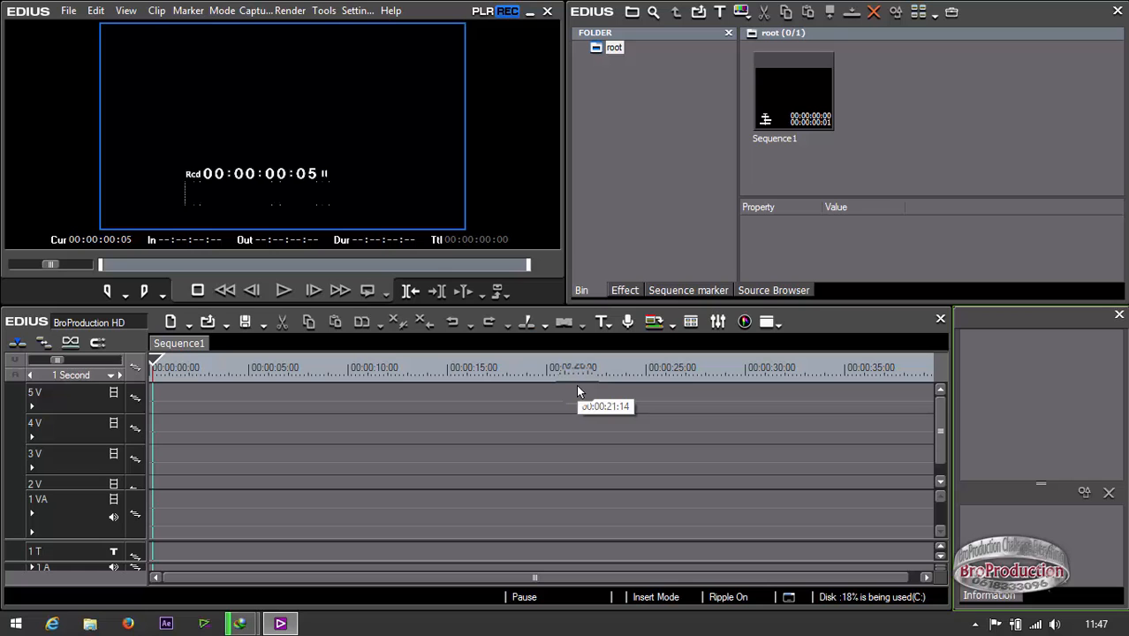
- Enlarge the timeline upward by reducing the height of the preview and bin windows, making room for all tracks
click(562, 300)
drag(563, 300, 557, 161)
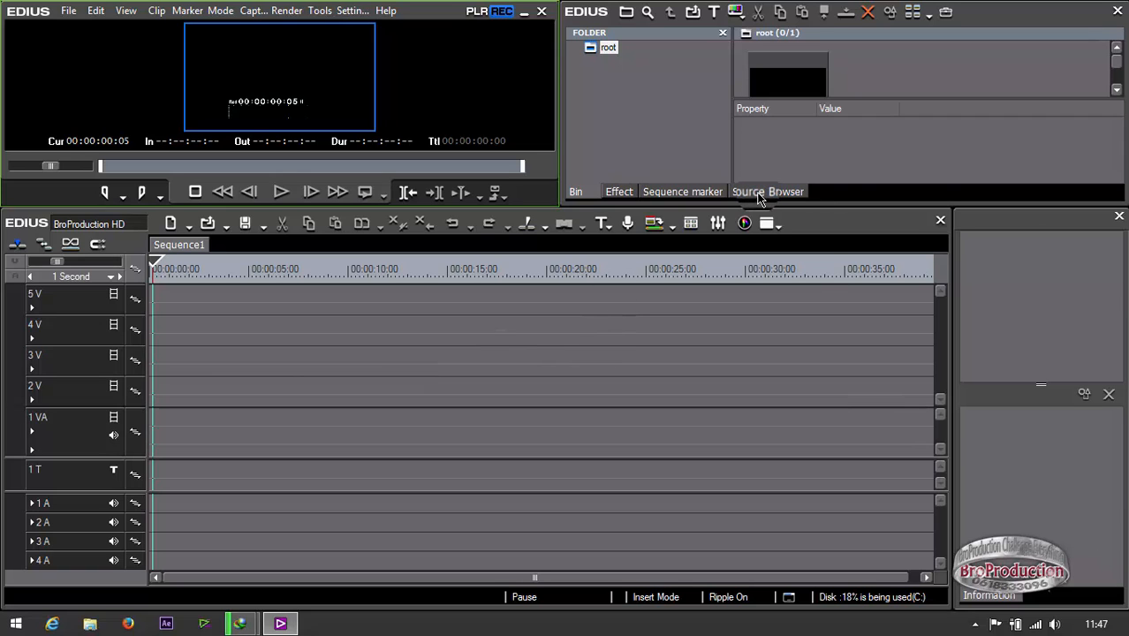
- Undock the Source Browser and the Sequence marker palette from the bin window and close both
drag(757, 198, 518, 439)
click(1073, 250)
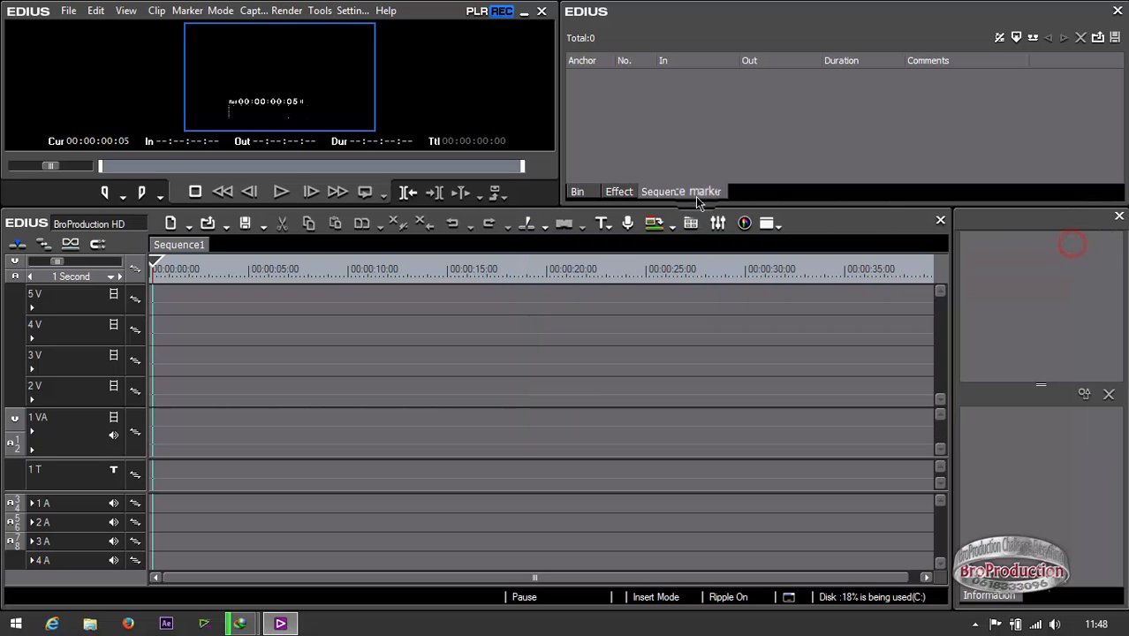
mouse_move(695, 192)
mouse_down()
mouse_move(670, 191)
mouse_move(444, 455)
mouse_up()
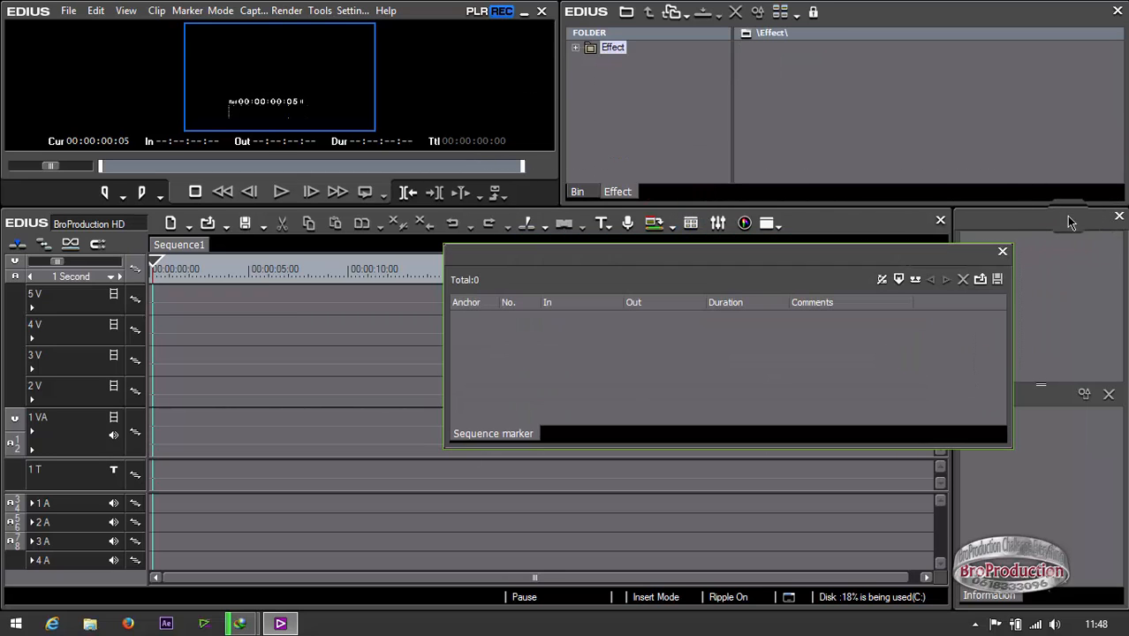
click(1004, 250)
- Dock the Information palette beside Effect in the bin window and widen the timeline to the full screen width
drag(993, 597, 649, 190)
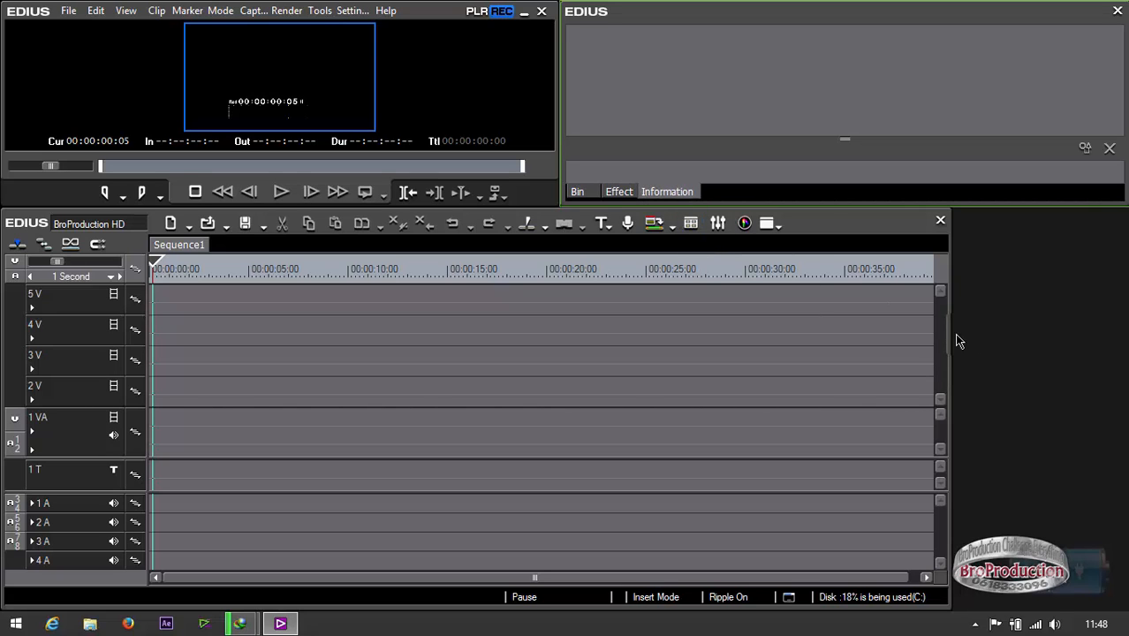
drag(949, 334, 1127, 350)
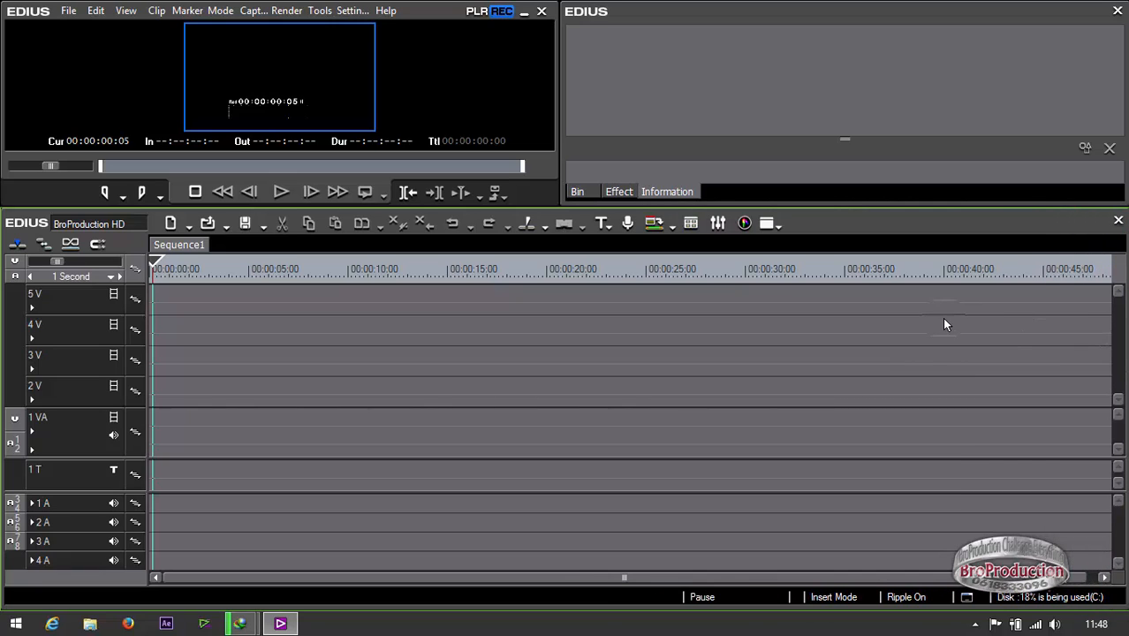
- Show the bin and collapse its clip property area to give the clip thumbnails more room
click(577, 190)
drag(923, 98, 924, 191)
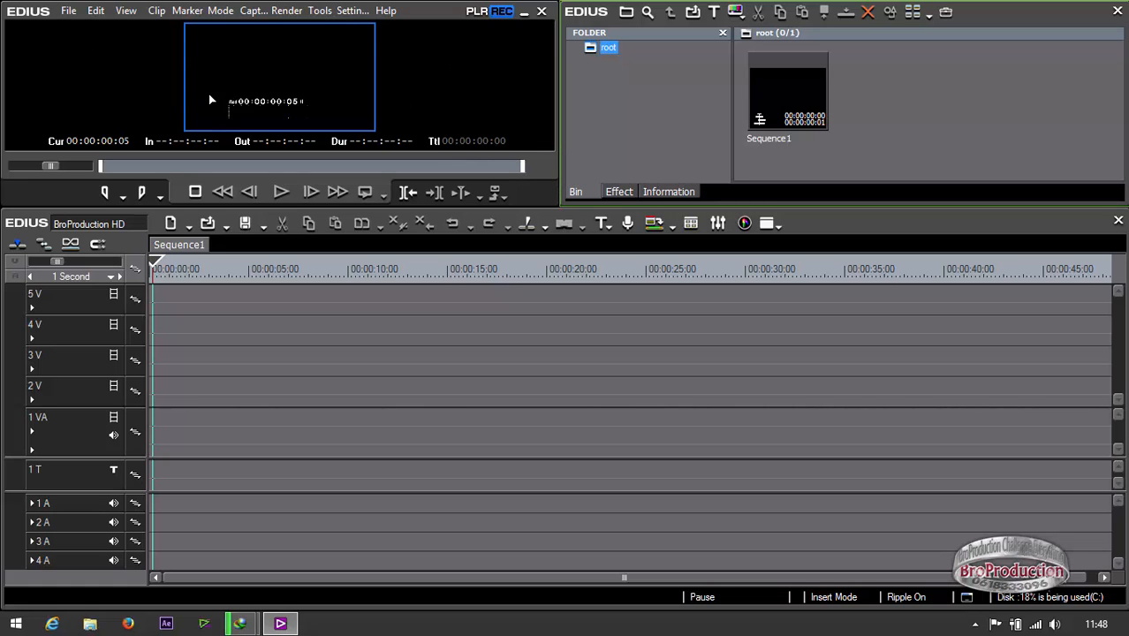
- Switch the preview window between Dual Mode and Single Mode, and leave it in Dual Mode
click(124, 13)
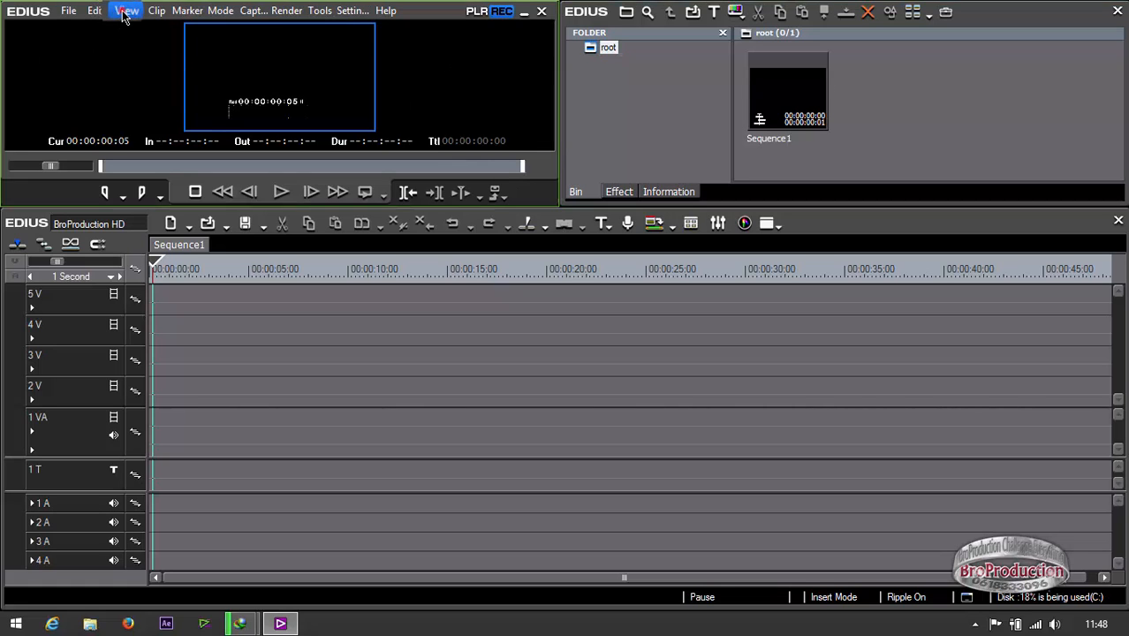
click(125, 13)
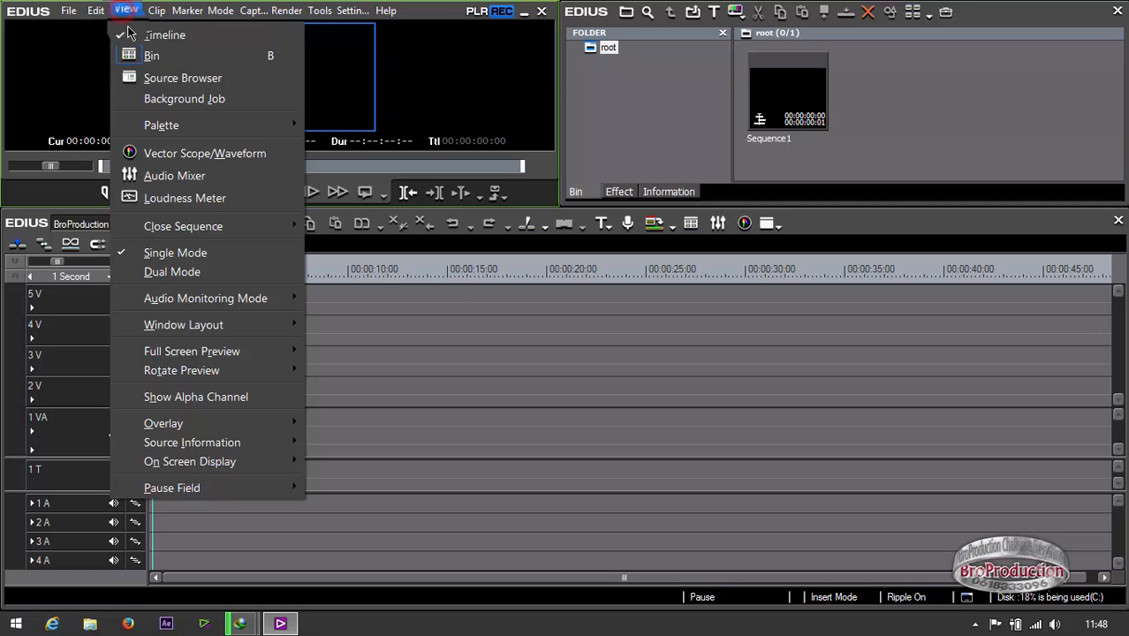
click(164, 277)
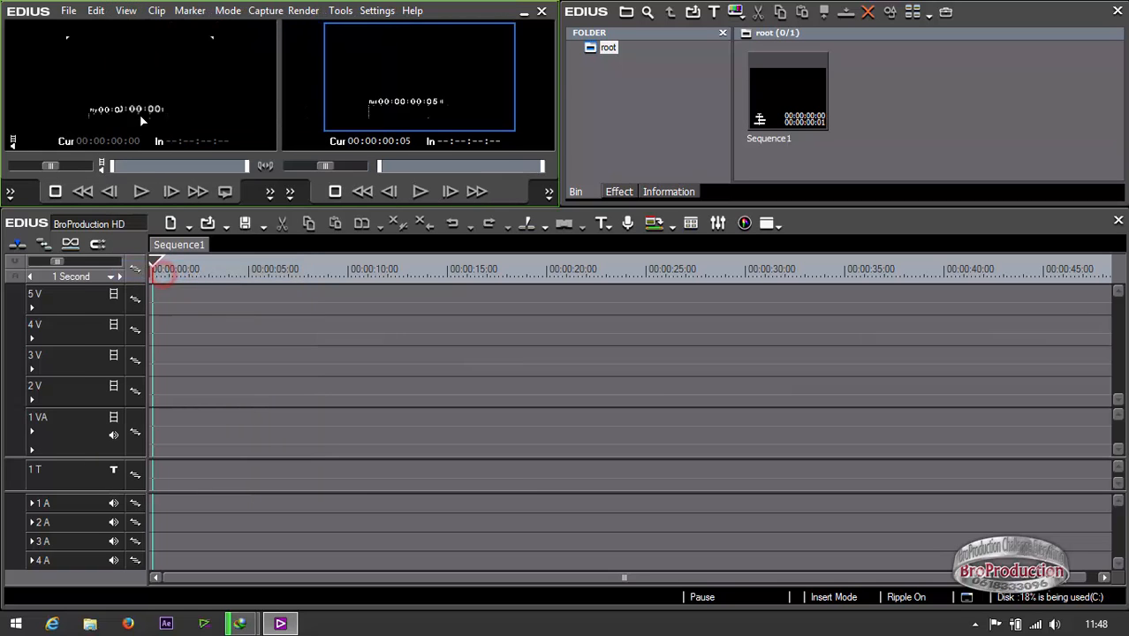
click(137, 11)
click(169, 254)
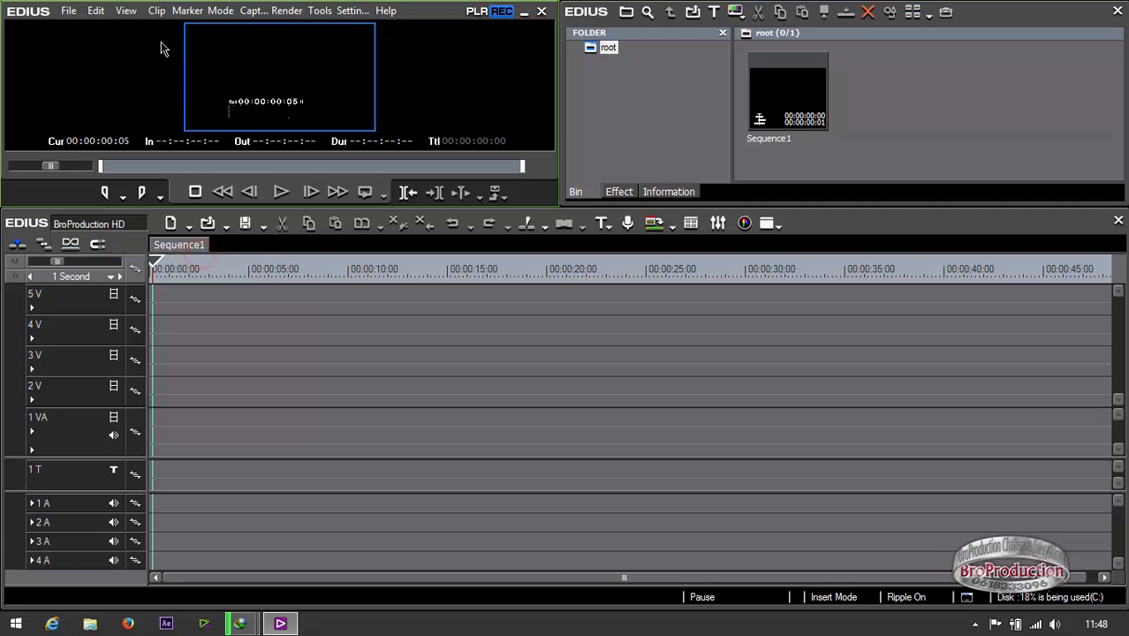
click(125, 10)
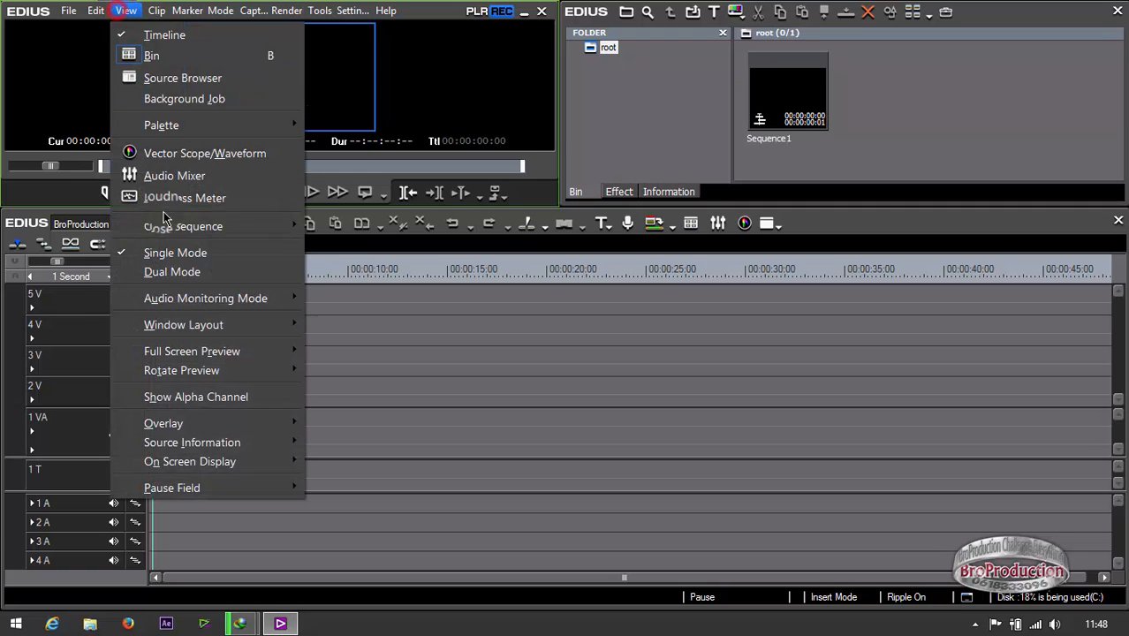
click(170, 274)
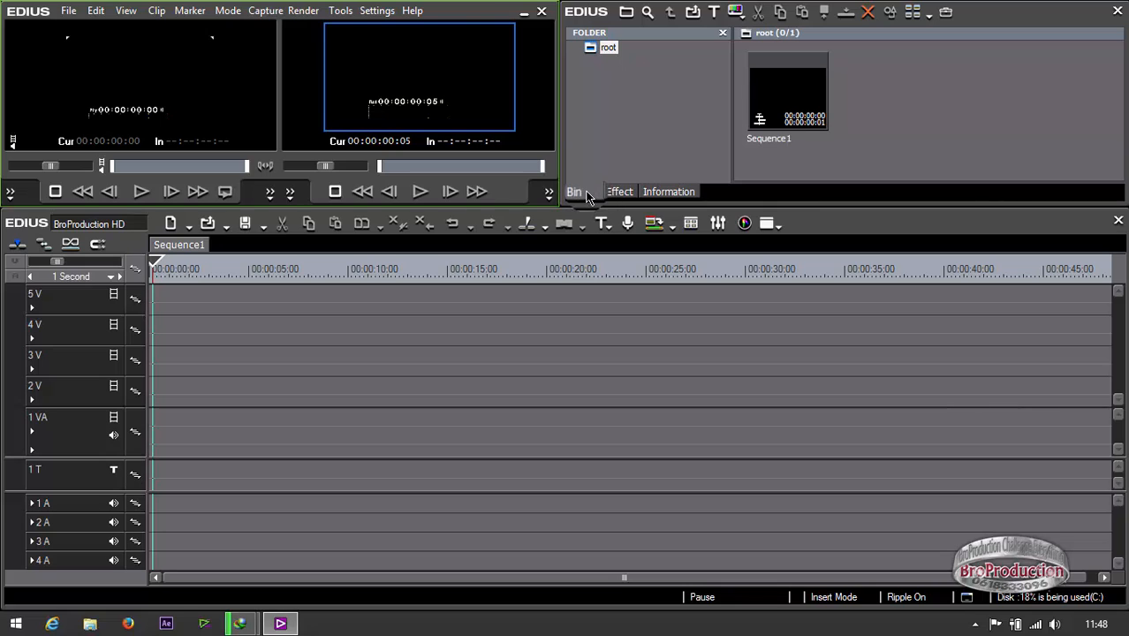
- View the Effect and Information palettes, enlarge the lower area of the Information palette, and return to the bin
click(619, 192)
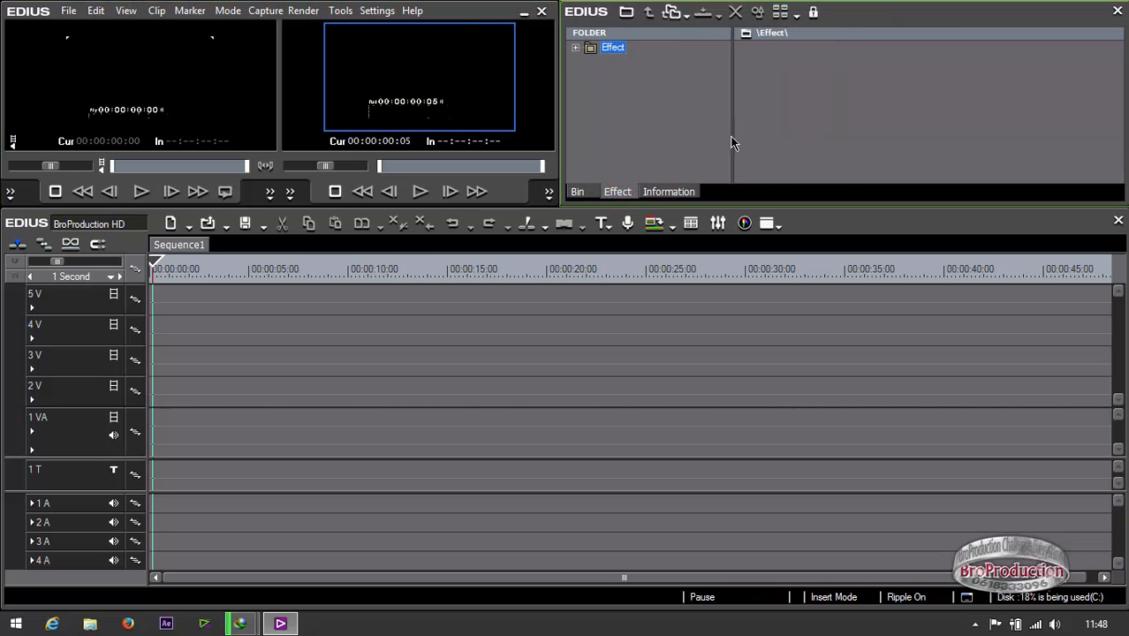
click(658, 194)
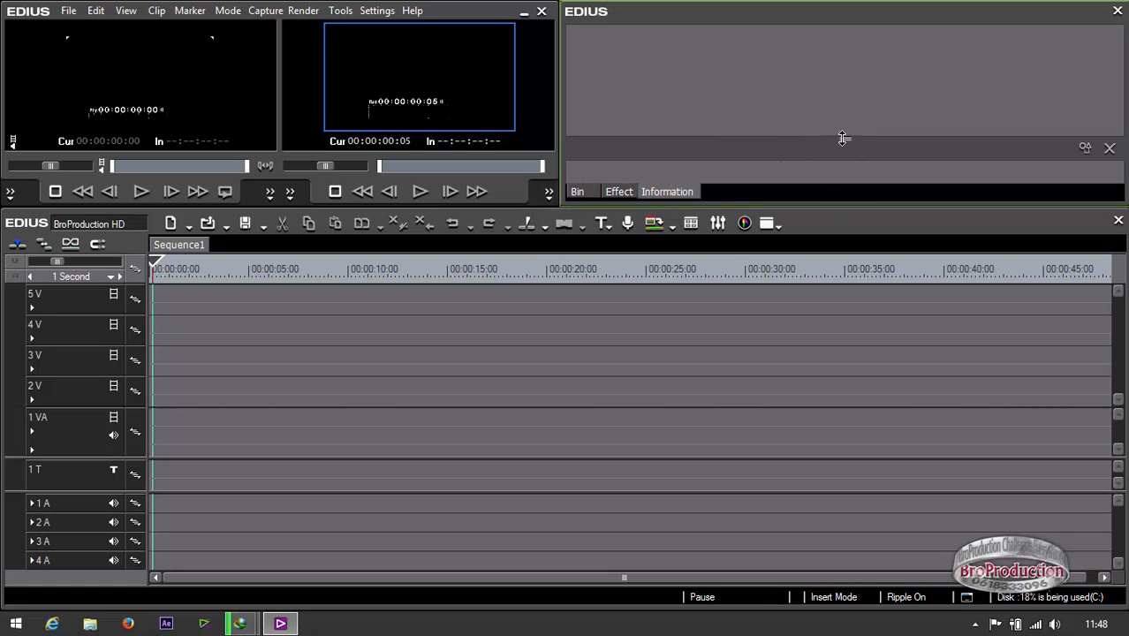
drag(844, 139, 844, 98)
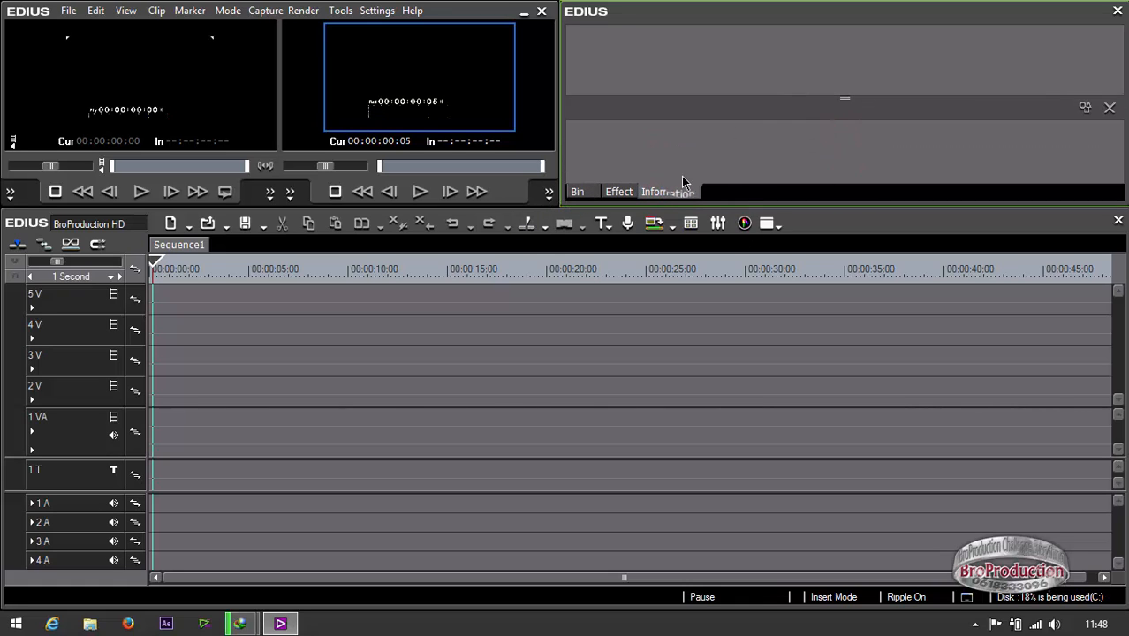
click(576, 192)
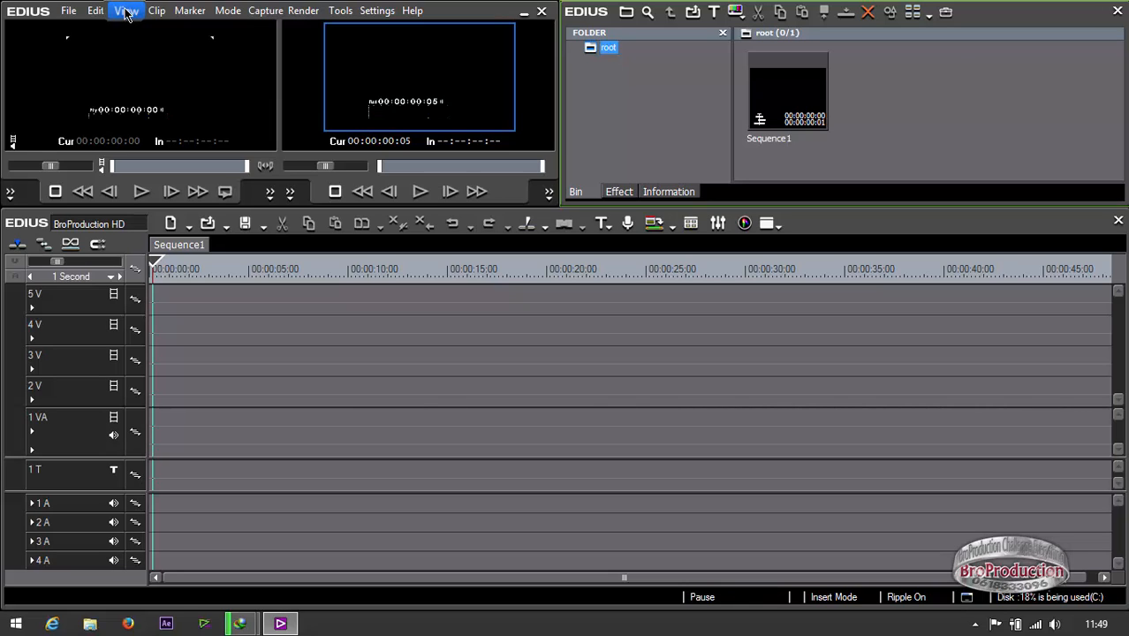
- Scrub the timeline cursor through the empty Sequence1 and return it to the start
mouse_move(155, 265)
mouse_down()
mouse_move(441, 268)
mouse_move(166, 267)
mouse_up()
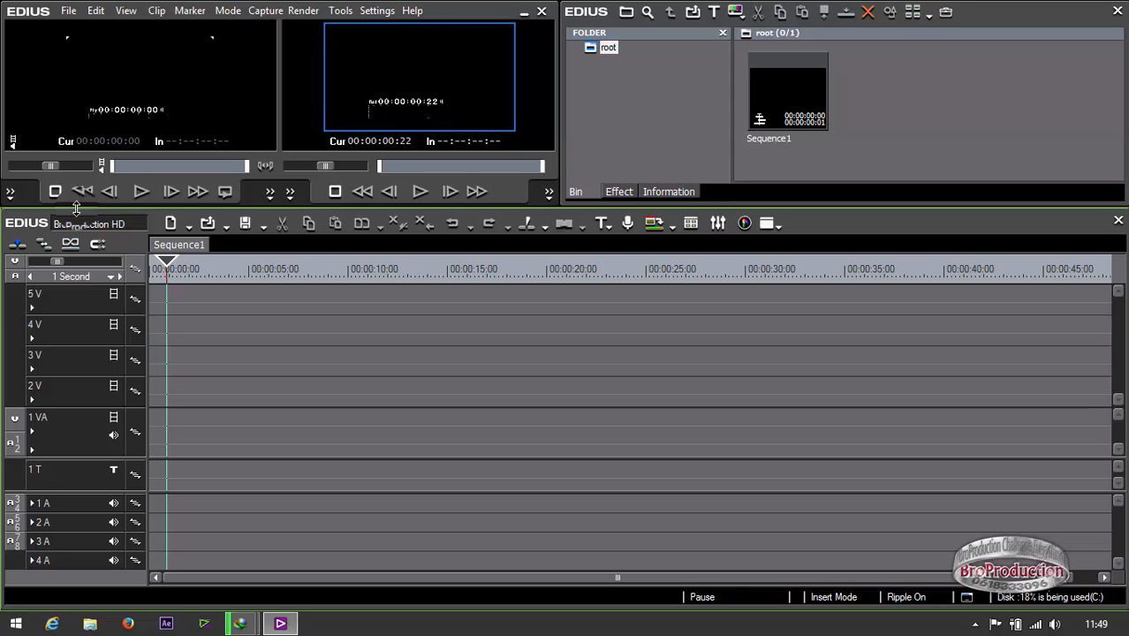
drag(170, 272, 444, 312)
click(152, 265)
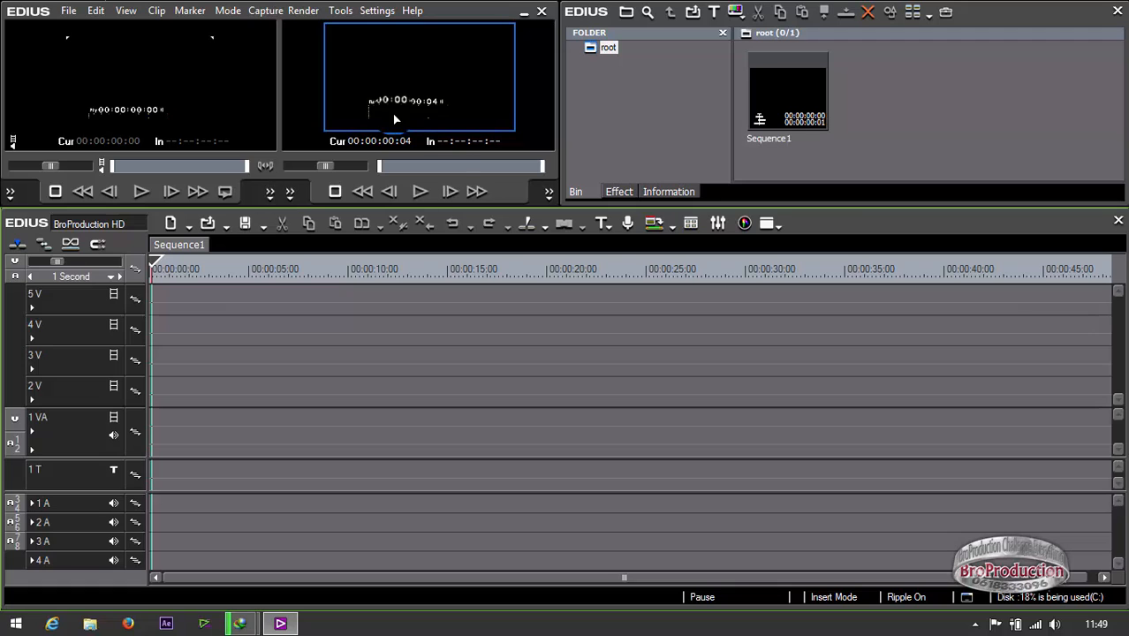
- Turn the on-screen Status display of the preview monitors off and on again
click(125, 11)
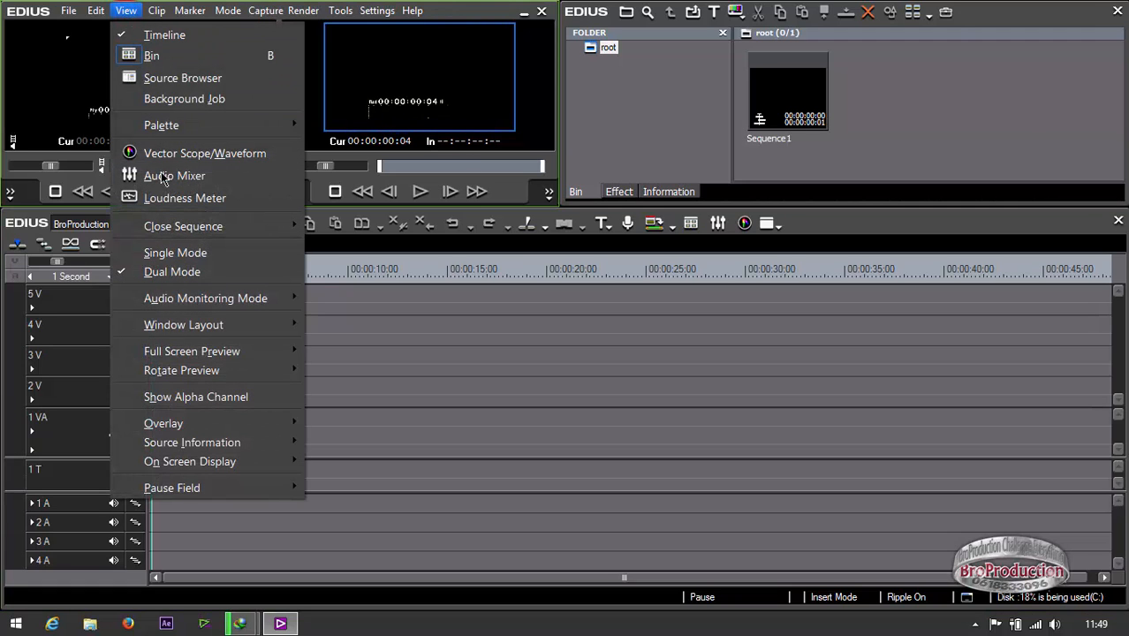
mouse_move(172, 463)
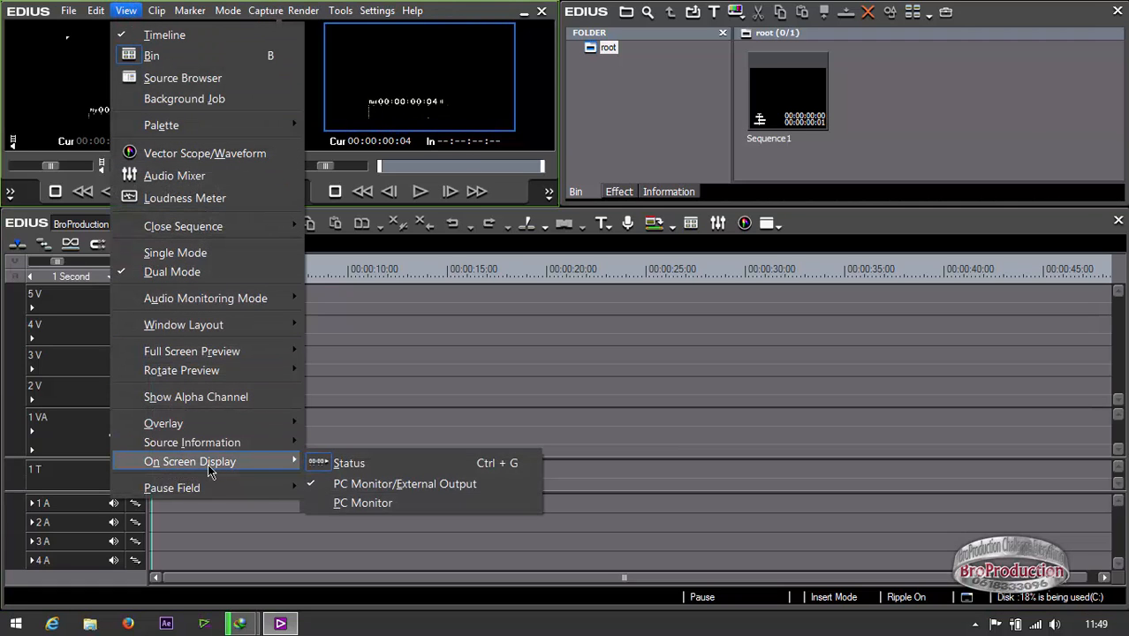
click(497, 465)
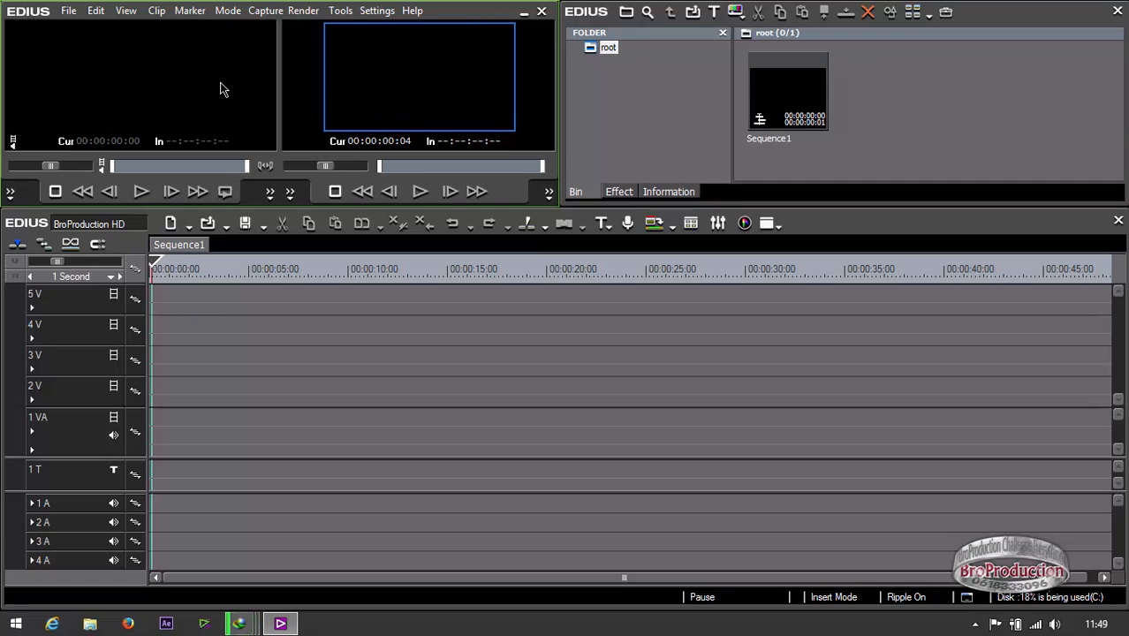
click(122, 12)
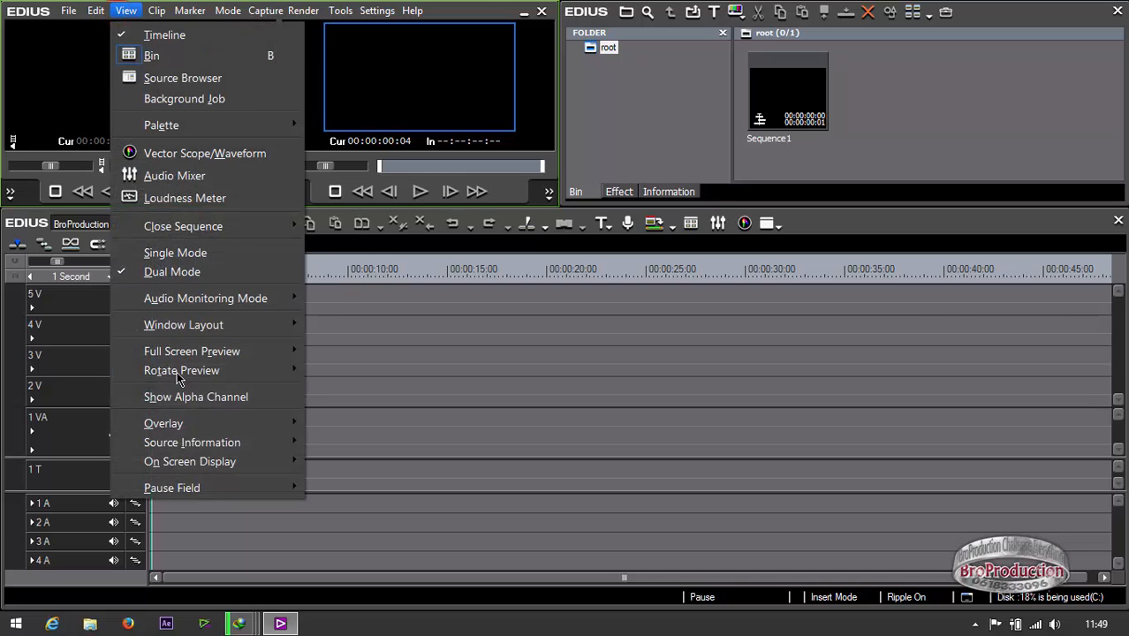
mouse_move(187, 464)
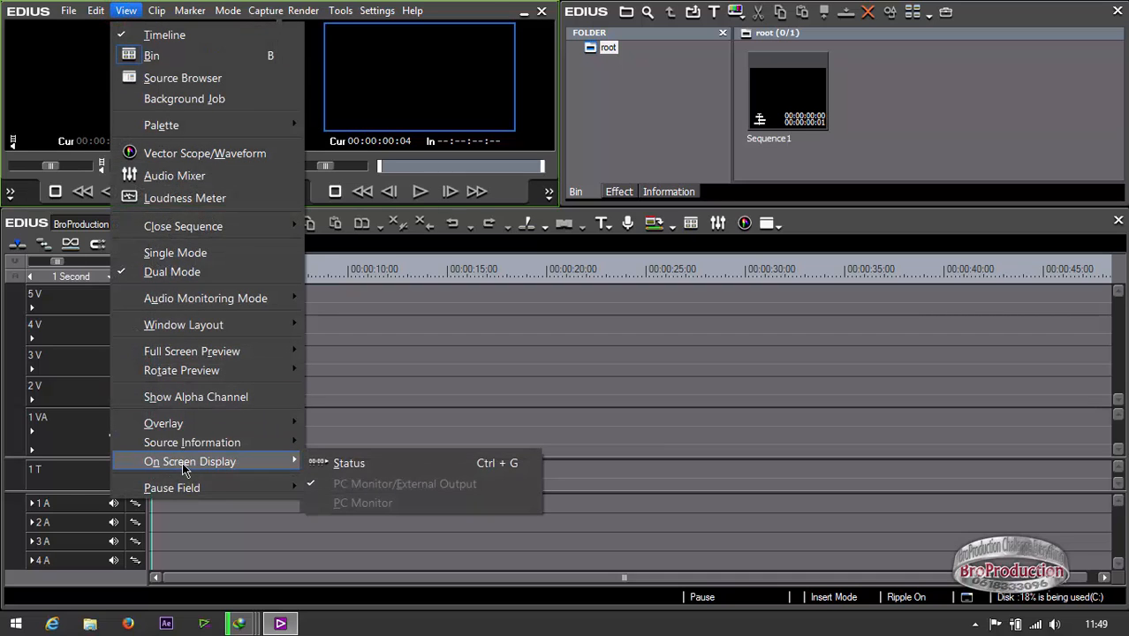
click(444, 472)
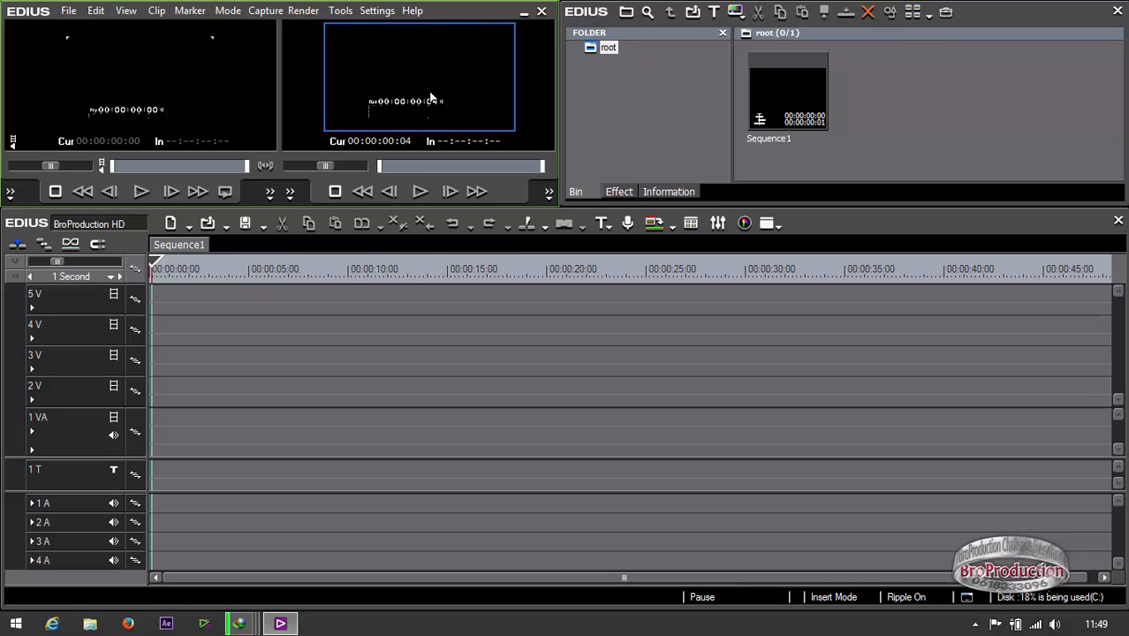
- Hide the on-screen Status overlay in both preview monitors
click(95, 11)
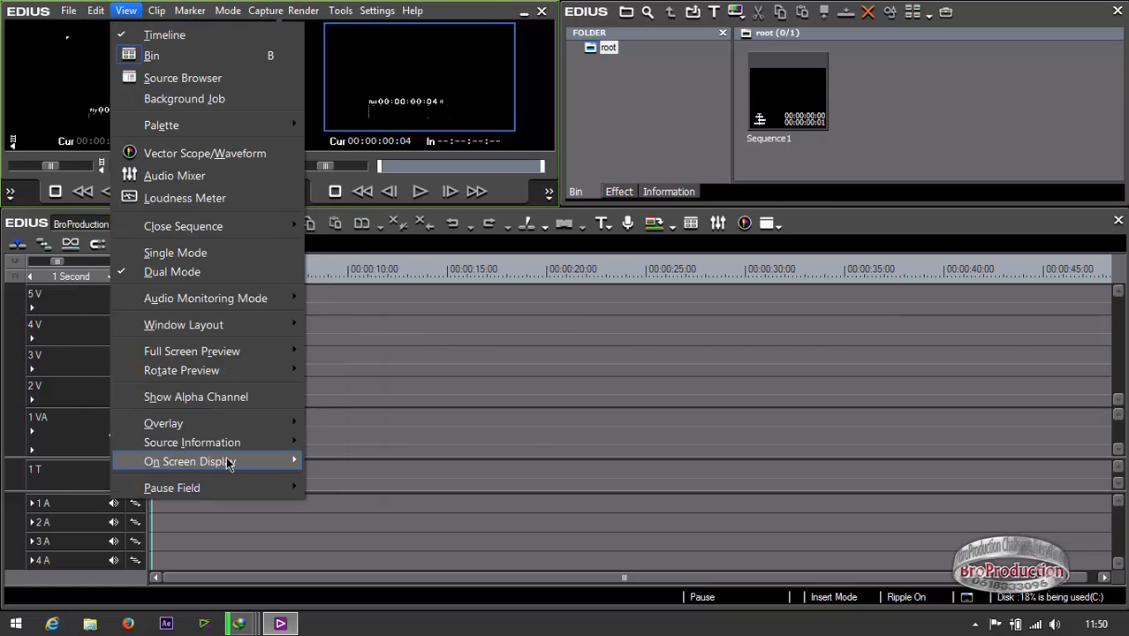
click(228, 461)
click(408, 459)
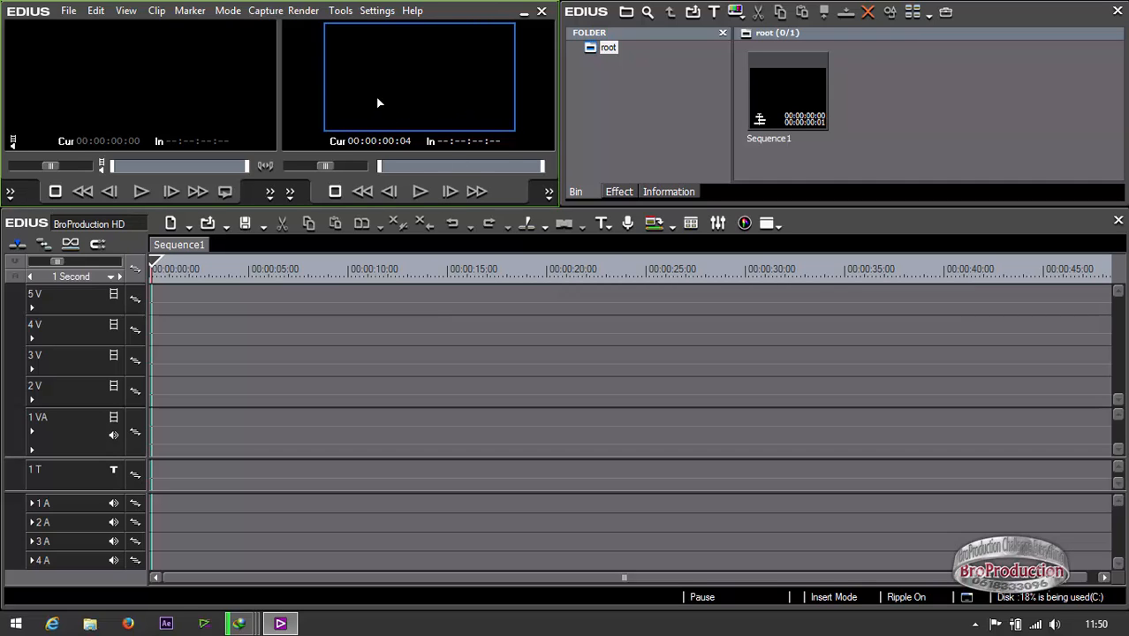
- Save the current window arrangement as a new layout named Style 1
click(126, 11)
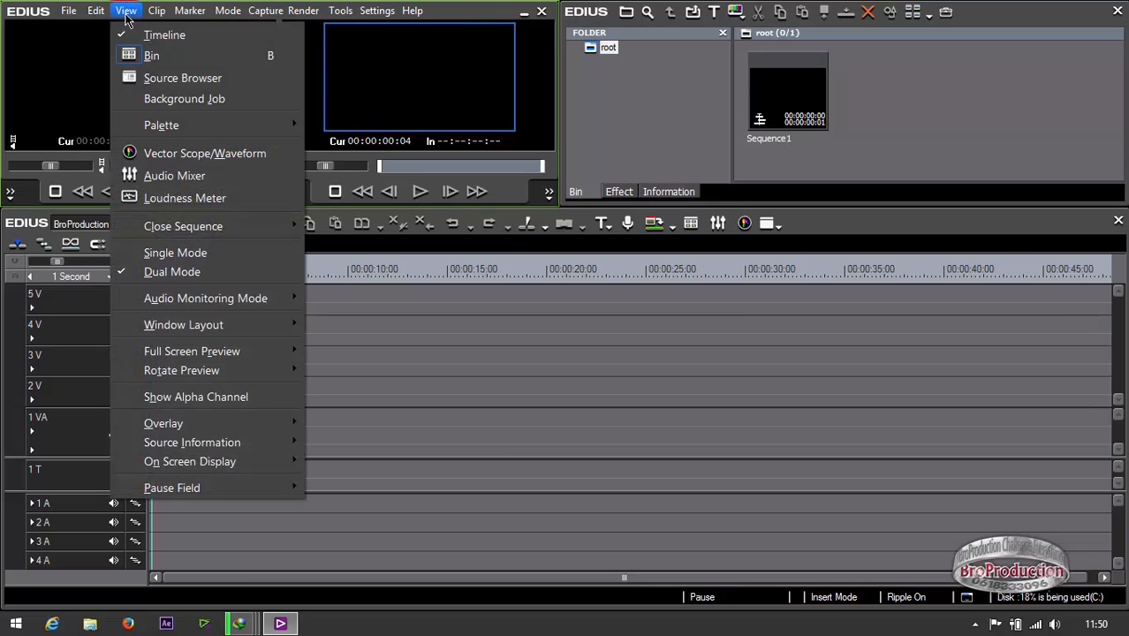
mouse_move(211, 330)
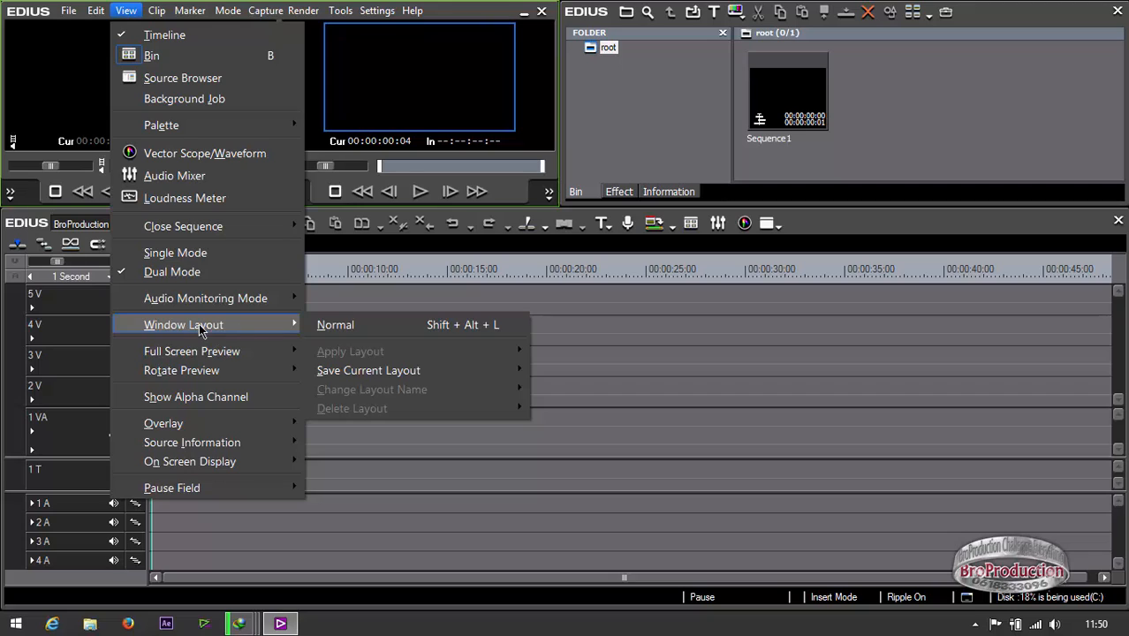
mouse_move(350, 376)
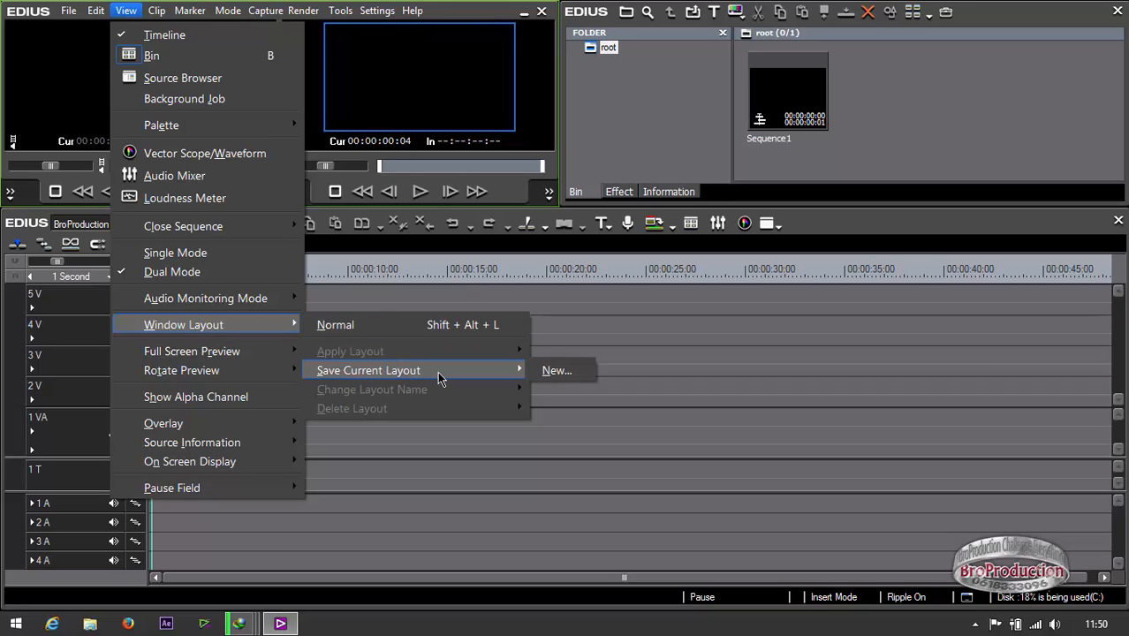
click(549, 372)
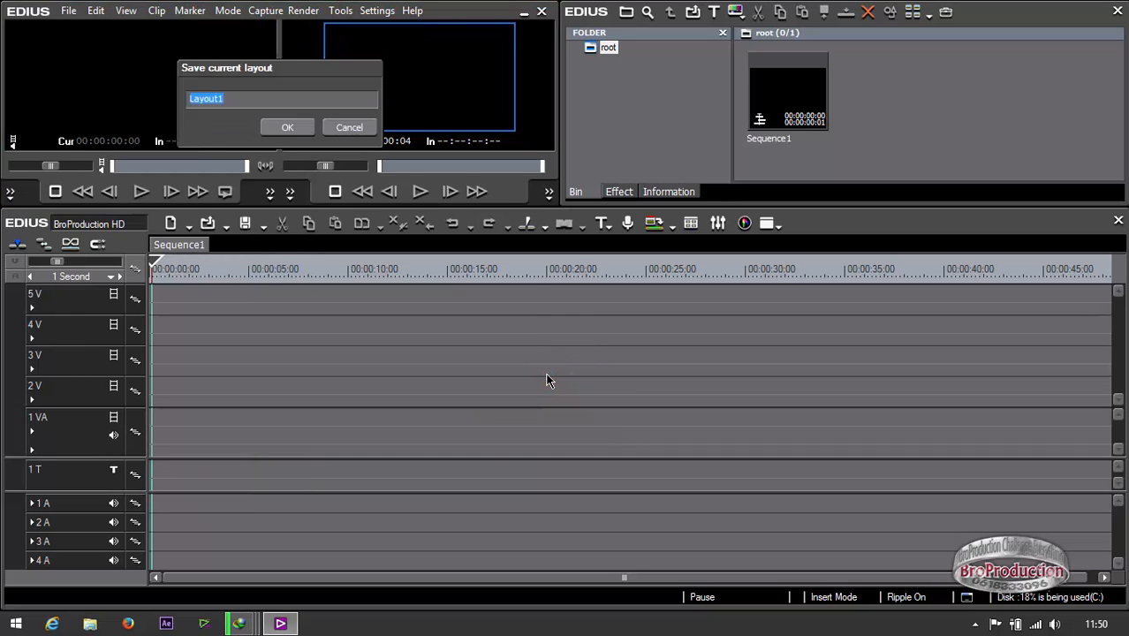
text(Tyle)
key(BackSpace)
key(BackSpace)
key(BackSpace)
key(BackSpace)
text(S)
key(Return)
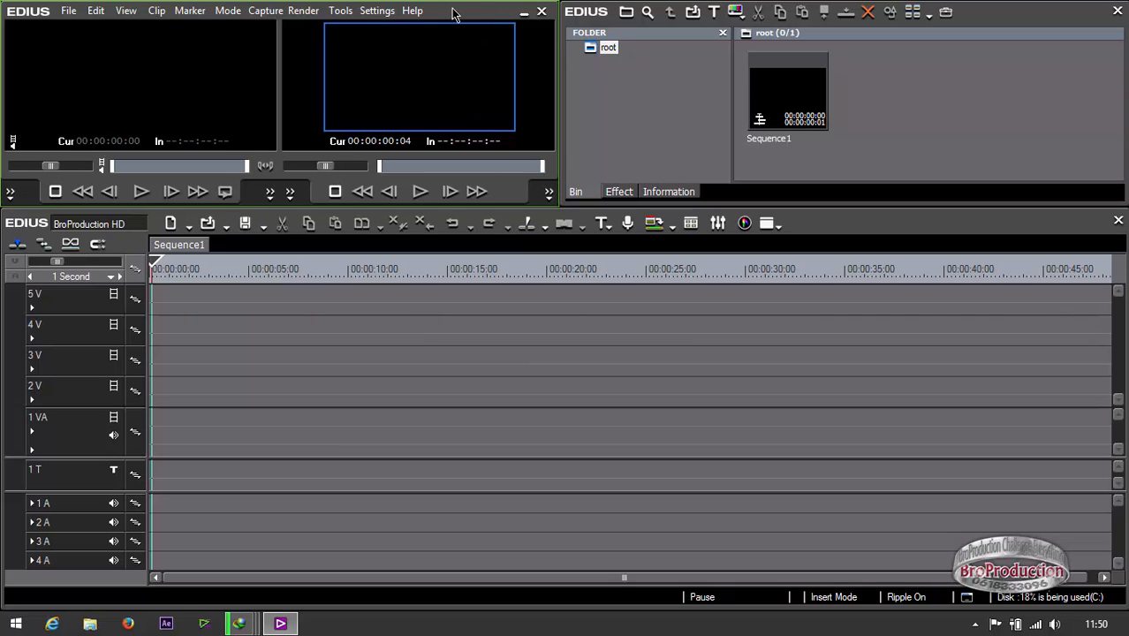
- Restore the Normal window layout and remove the Source Browser from the bin window
click(125, 11)
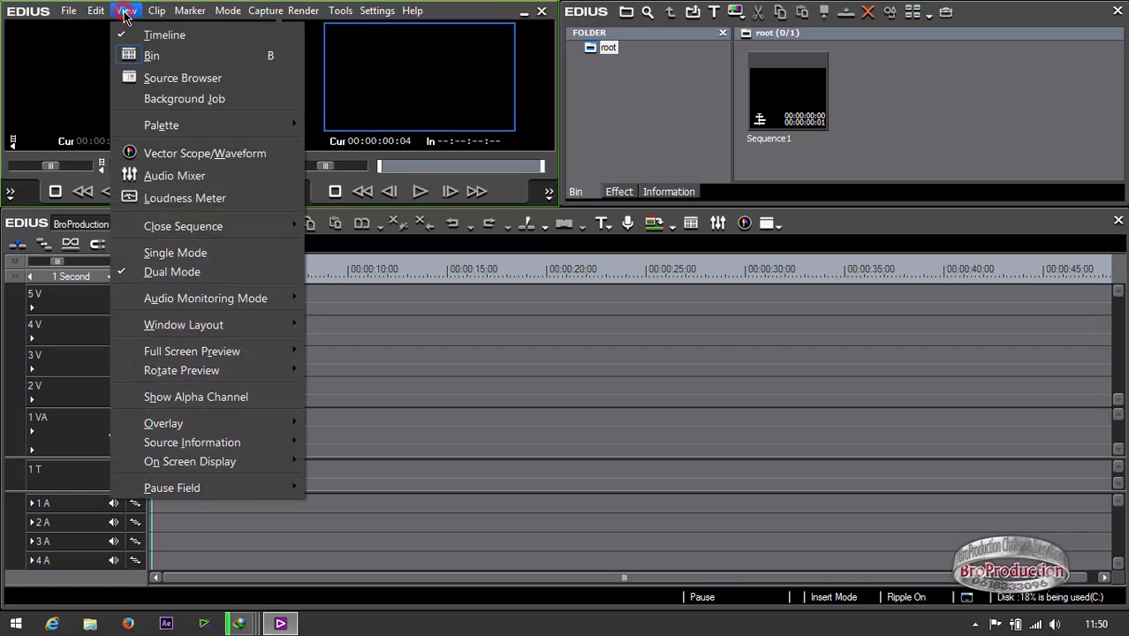
click(190, 326)
click(411, 331)
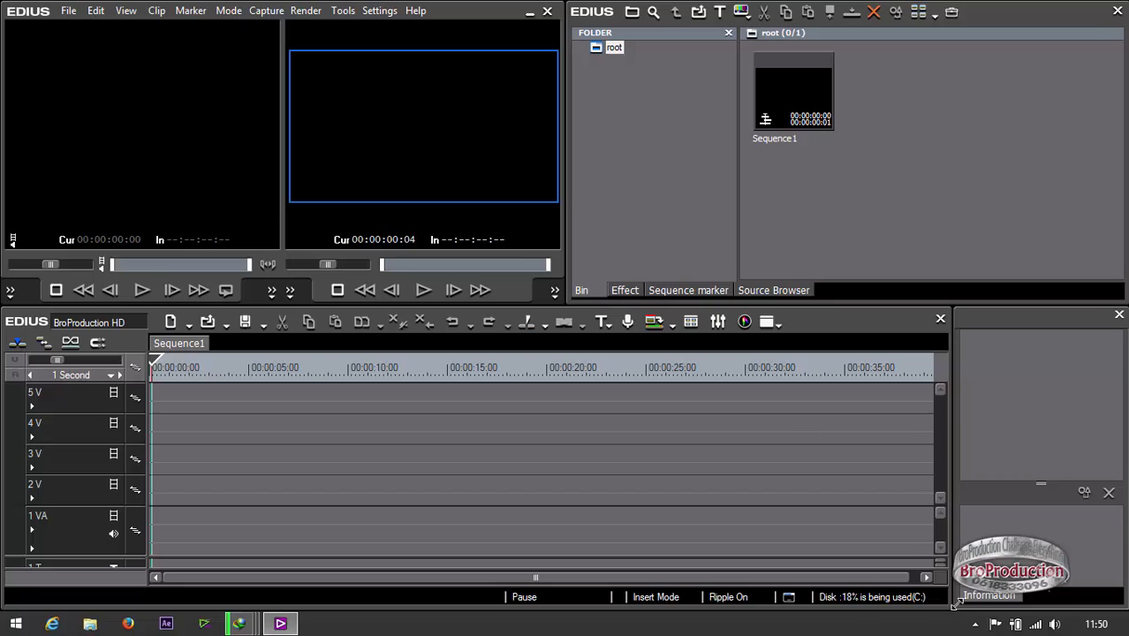
click(775, 290)
click(859, 187)
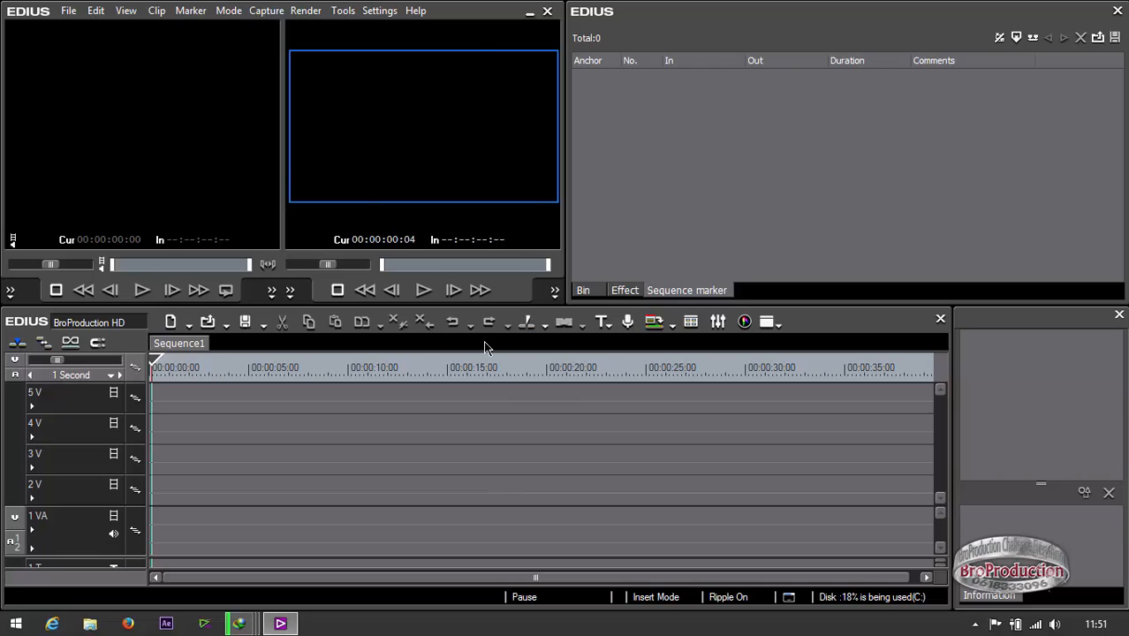
- Apply the saved window layout Style 1
click(126, 12)
mouse_move(211, 328)
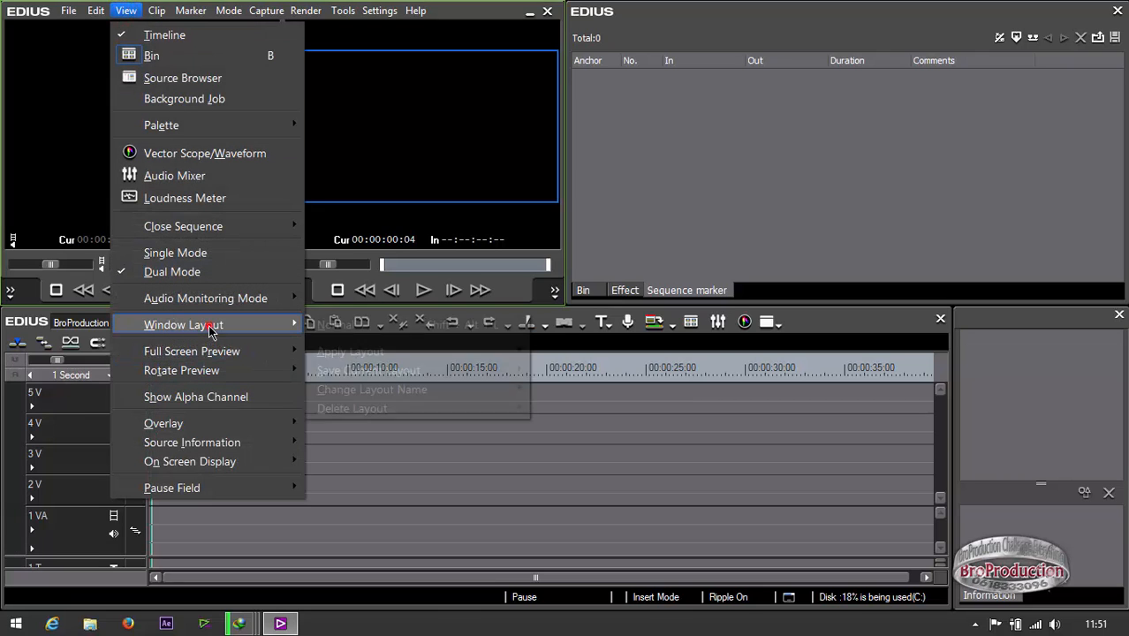
mouse_move(413, 353)
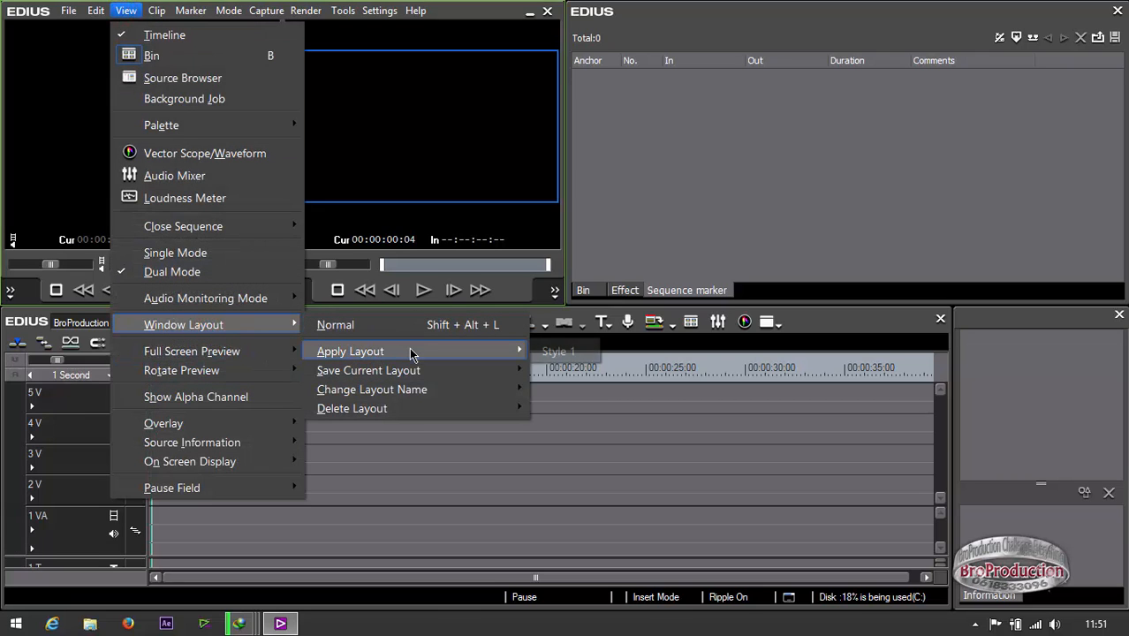
click(578, 351)
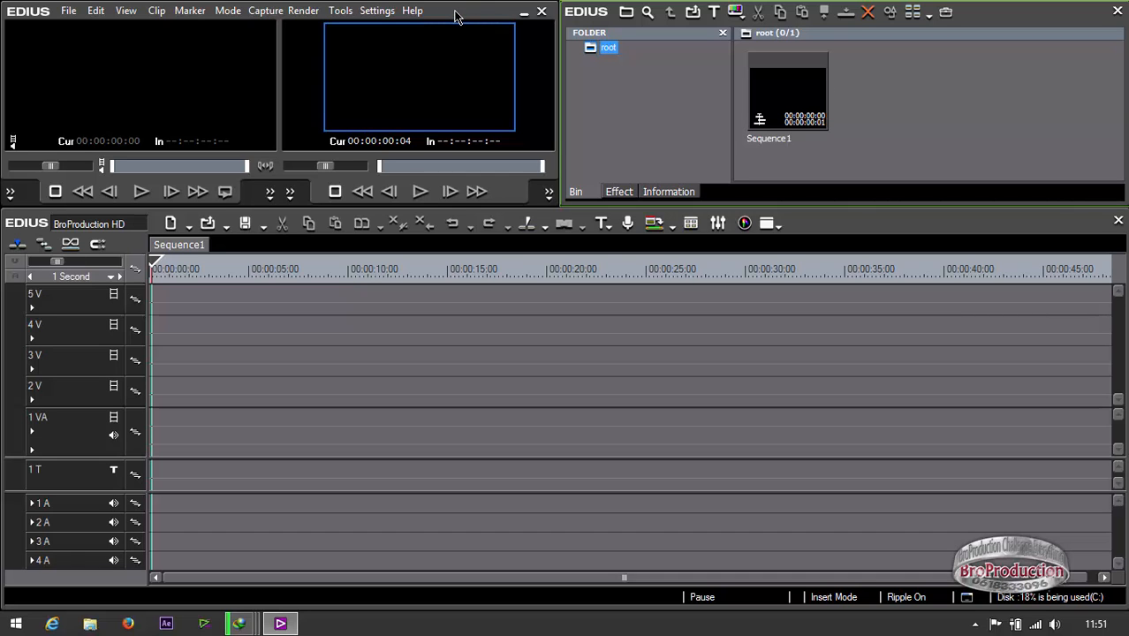
- Break up the window layout by moving the preview window away, undocking and narrowing the bin, and narrowing the Effect window
drag(457, 15, 988, 187)
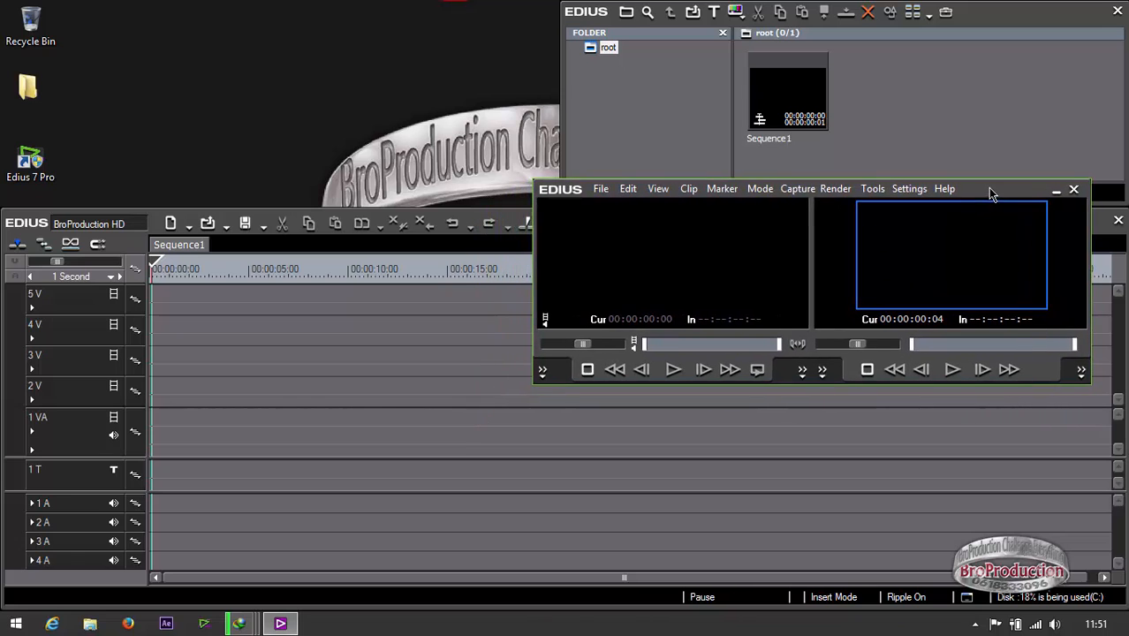
click(680, 113)
drag(576, 196, 84, 331)
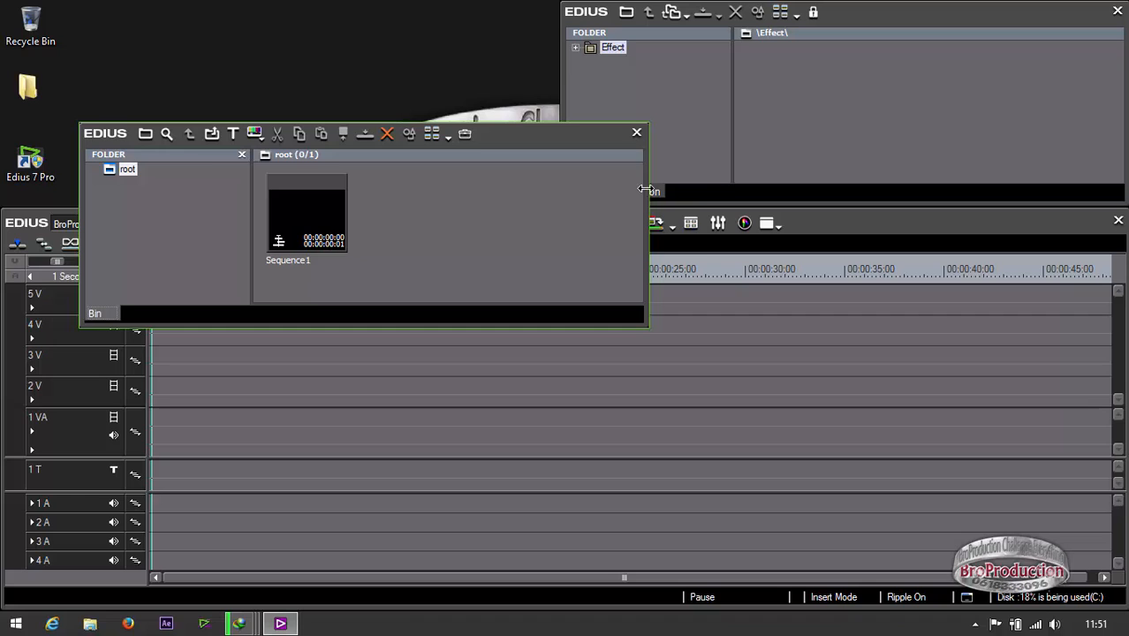
drag(647, 204, 399, 204)
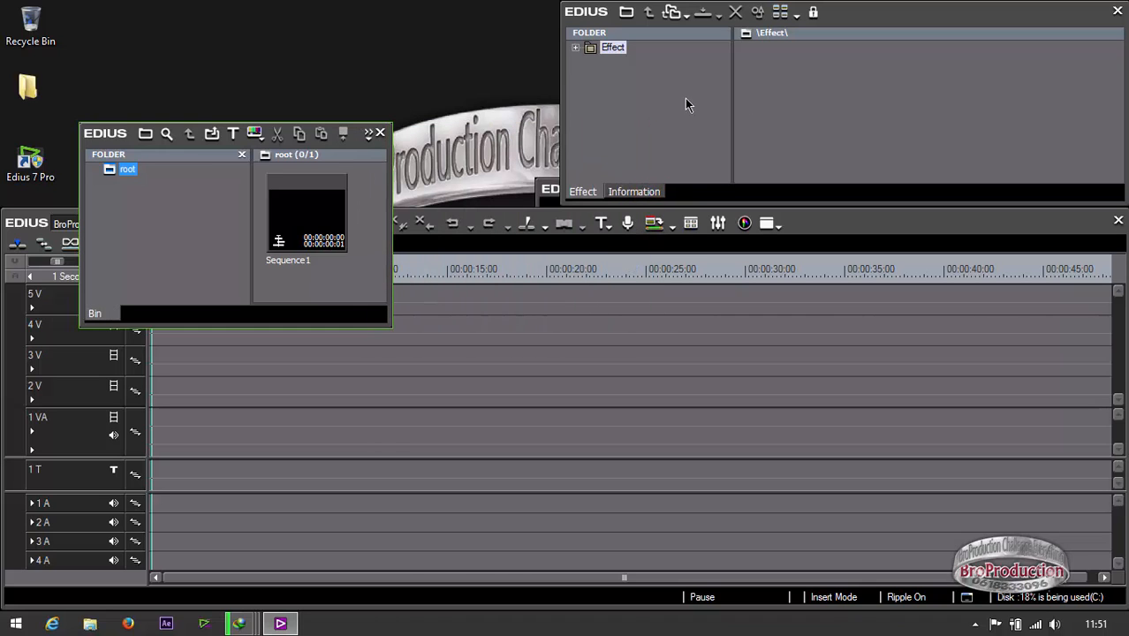
drag(559, 103, 735, 103)
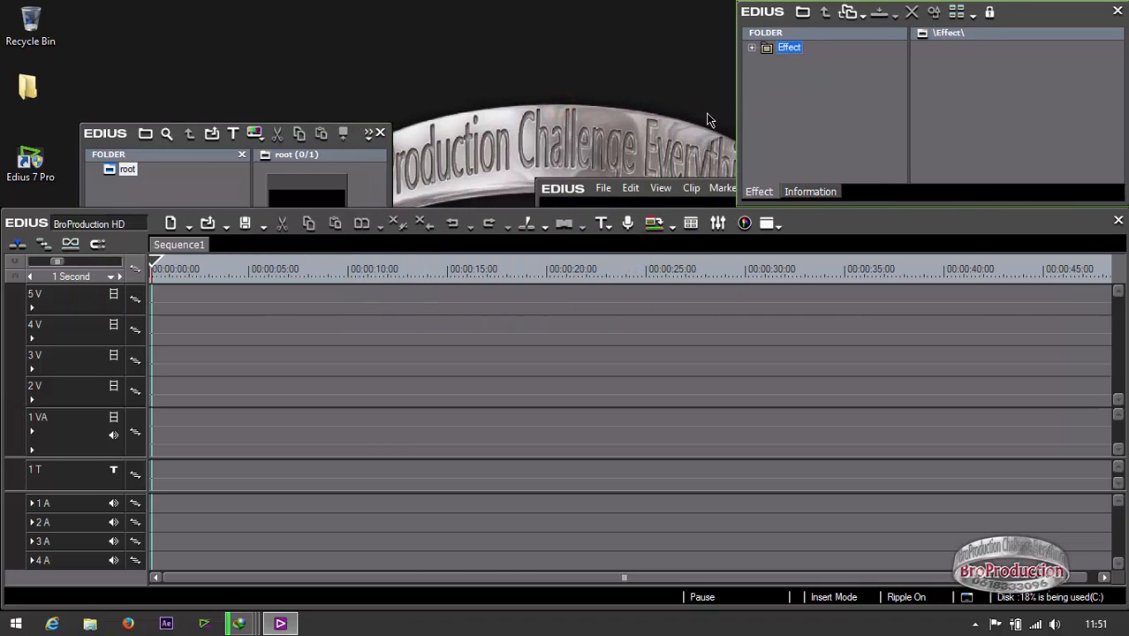
- Place the bin window in the desktop's upper-left corner and move the preview window up against the Effect window
click(196, 149)
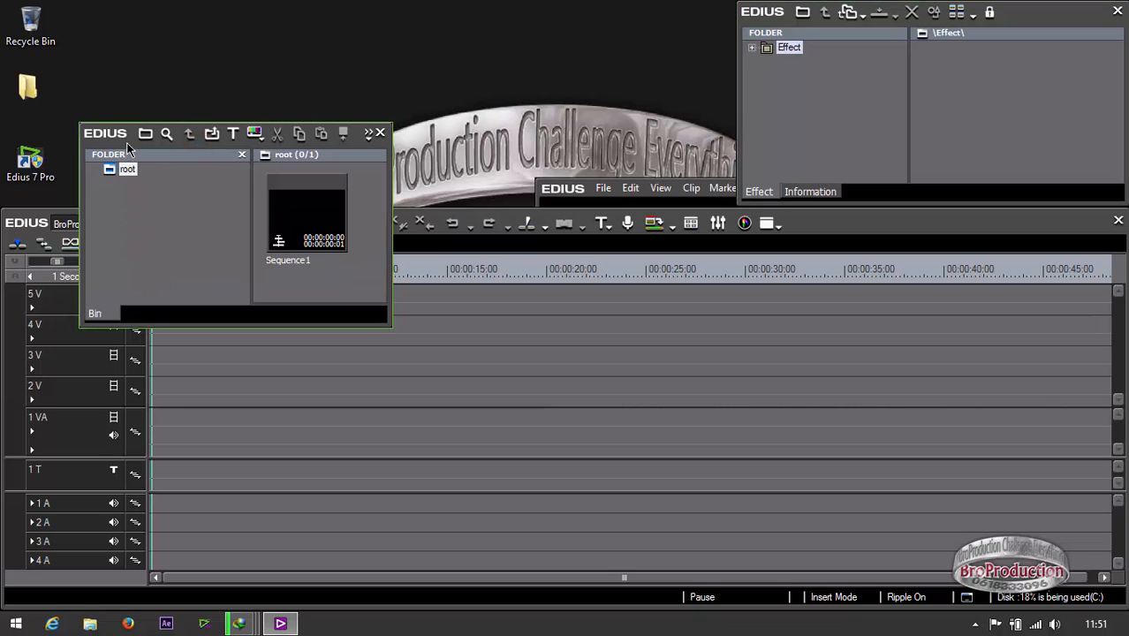
drag(127, 144, 54, 24)
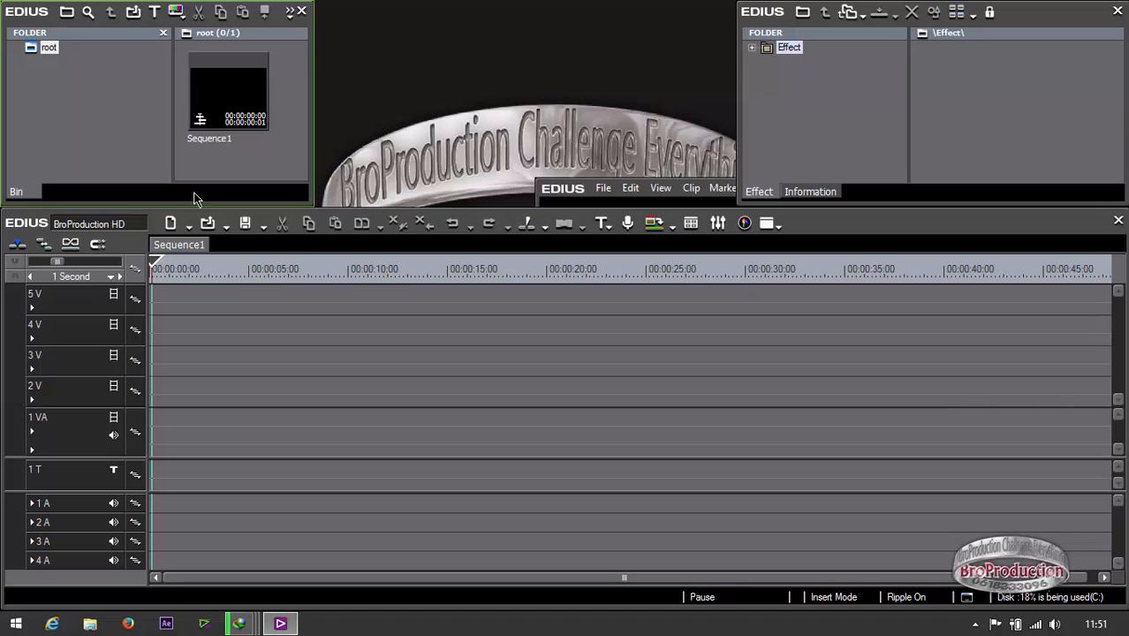
click(583, 194)
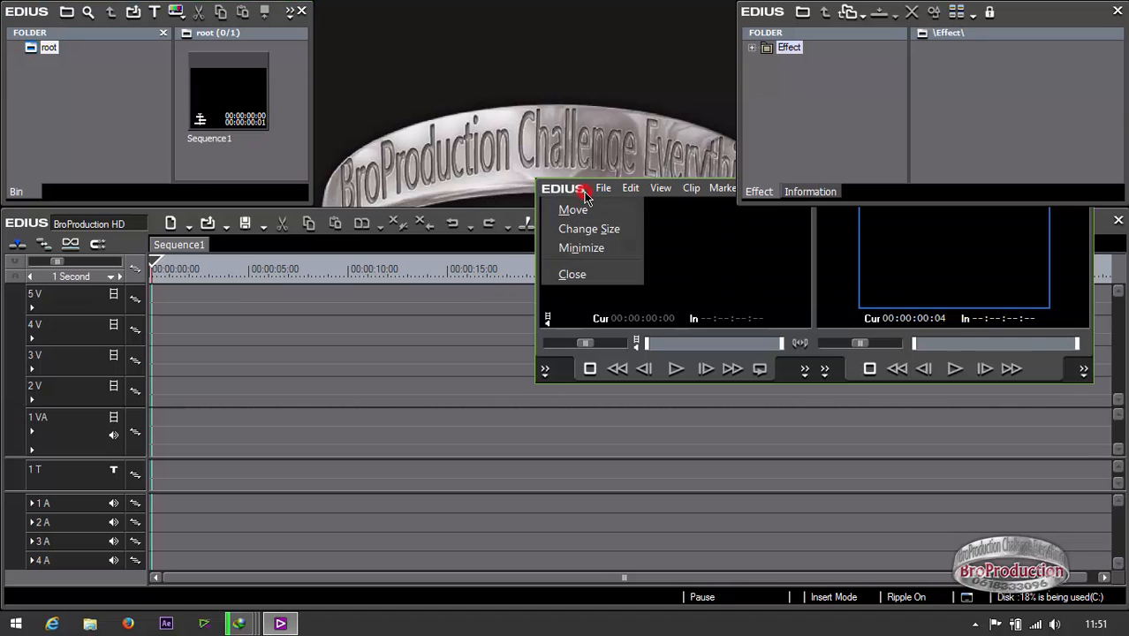
click(659, 227)
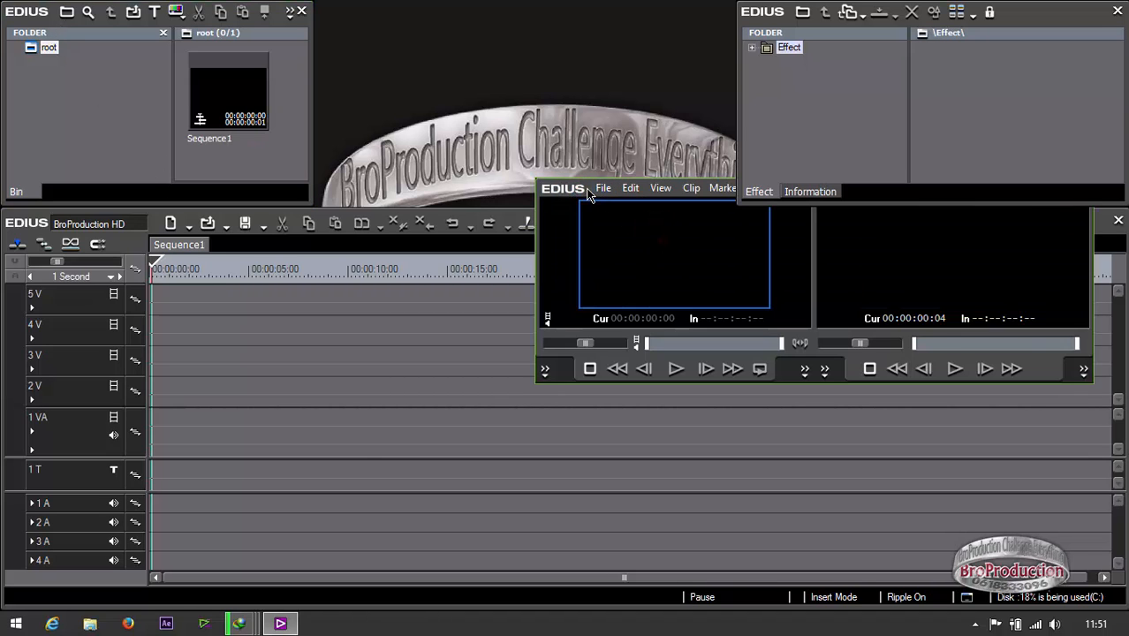
drag(589, 194, 228, 23)
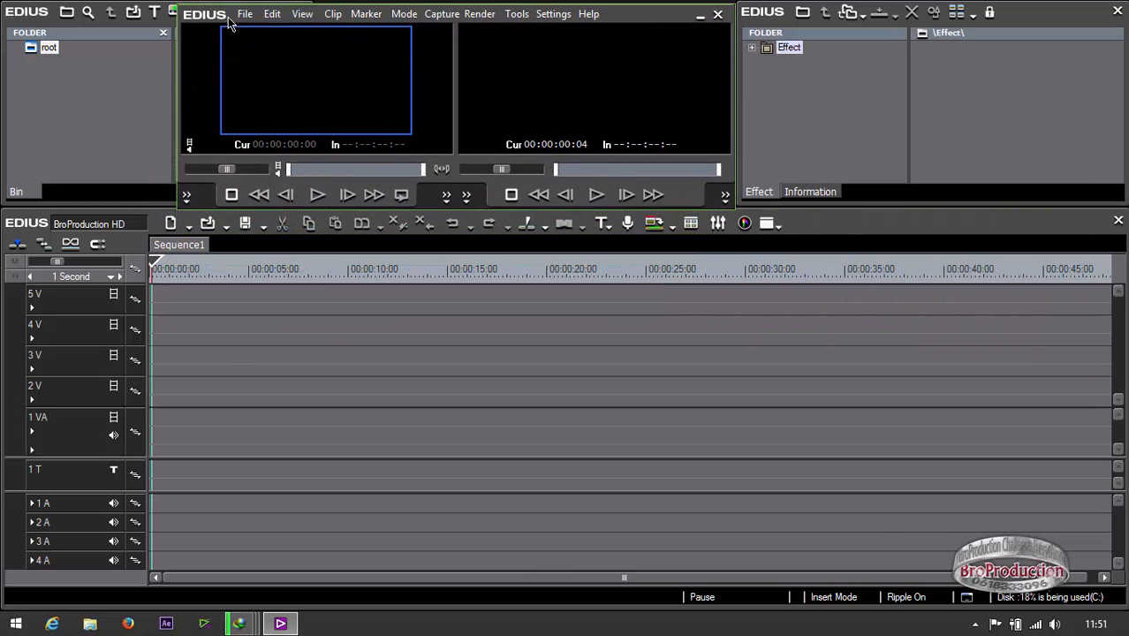
- Narrow the preview window to start at the bin's edge, align it with the screen edge, and adjust its boundaries with the neighbouring windows
click(173, 96)
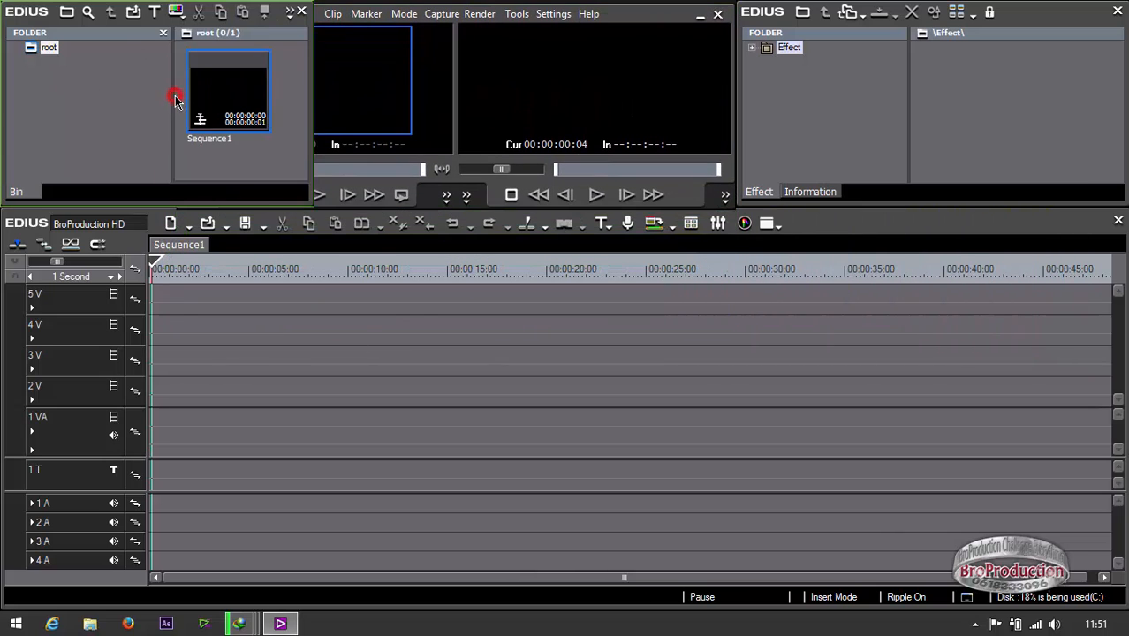
click(391, 94)
drag(199, 78, 363, 81)
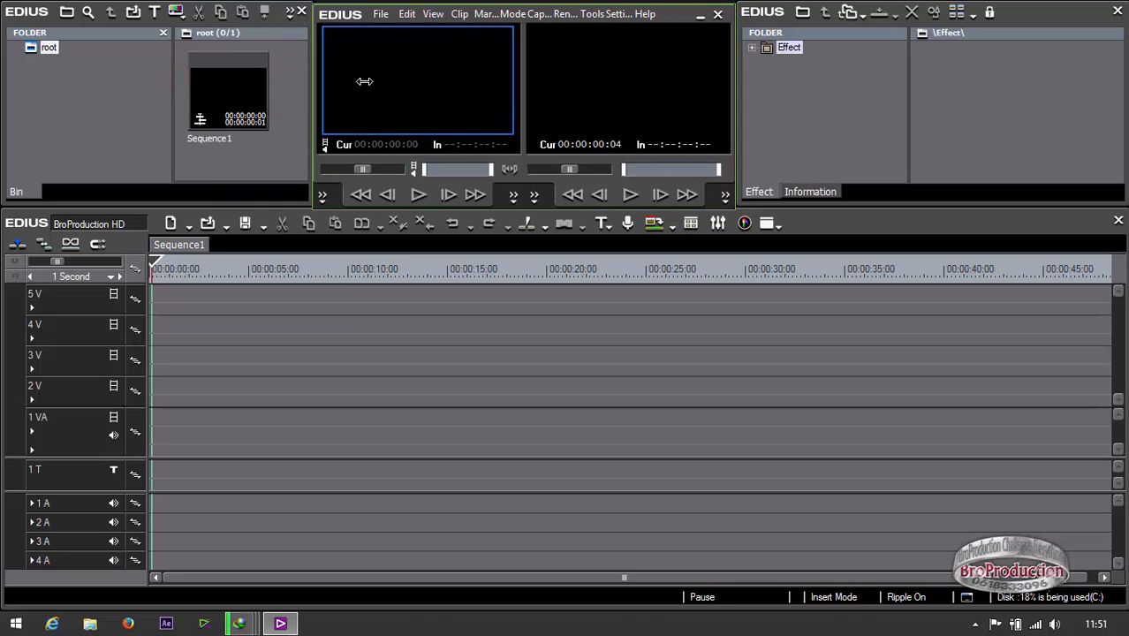
drag(679, 18, 677, 16)
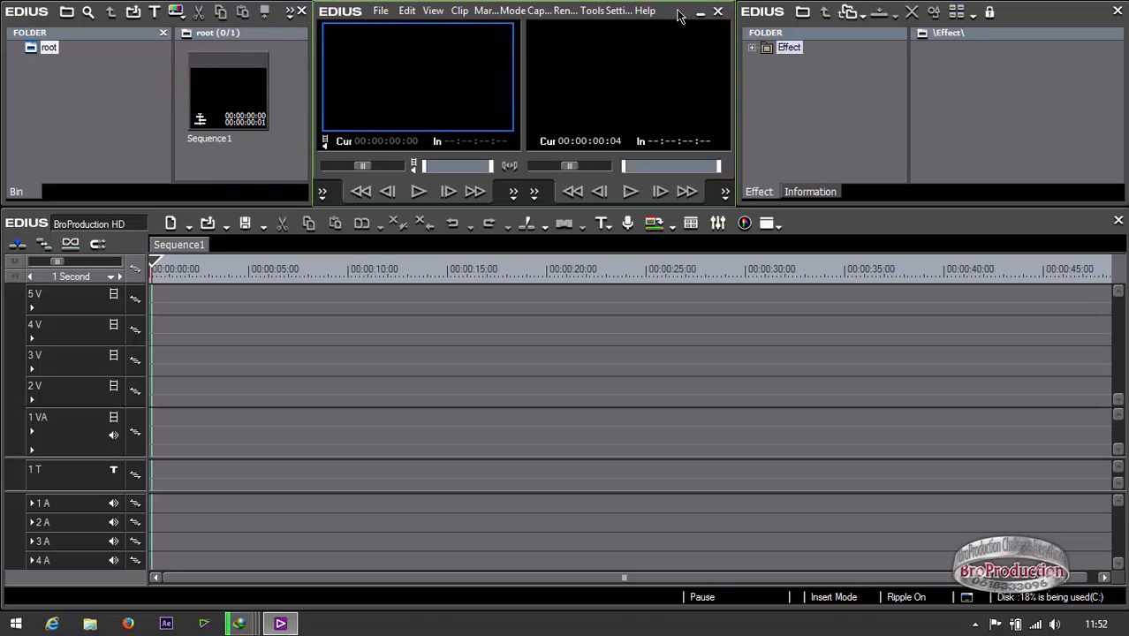
click(292, 94)
drag(308, 93, 307, 94)
click(377, 79)
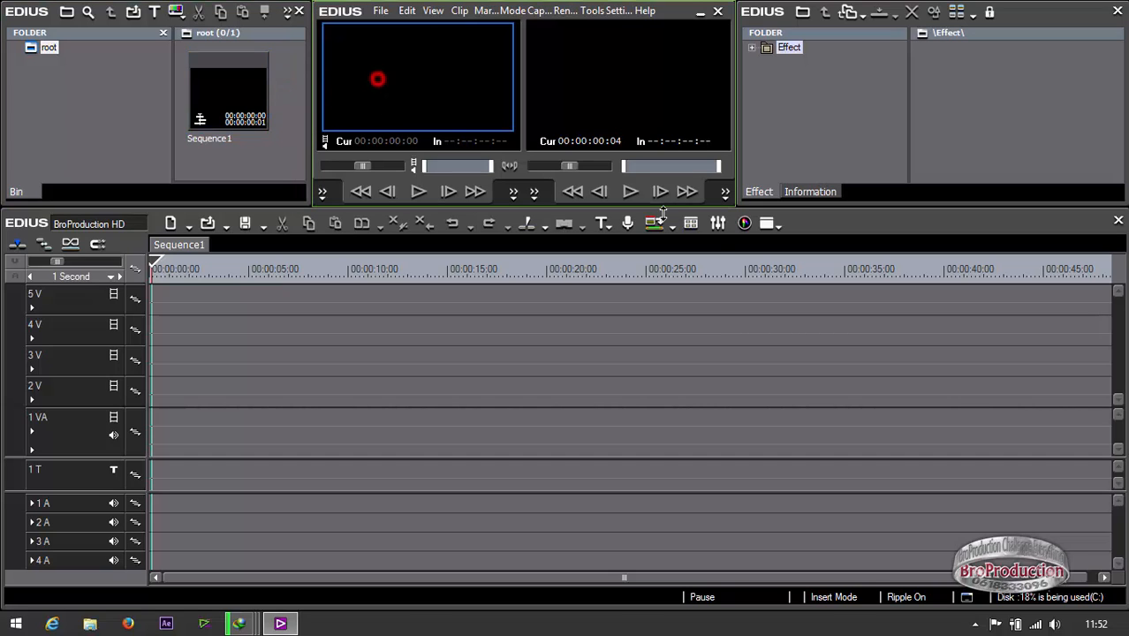
mouse_move(733, 203)
mouse_down()
mouse_move(669, 175)
mouse_move(486, 168)
mouse_move(760, 285)
mouse_move(796, 449)
mouse_move(756, 107)
mouse_move(746, 83)
mouse_move(724, 80)
mouse_move(736, 81)
mouse_up()
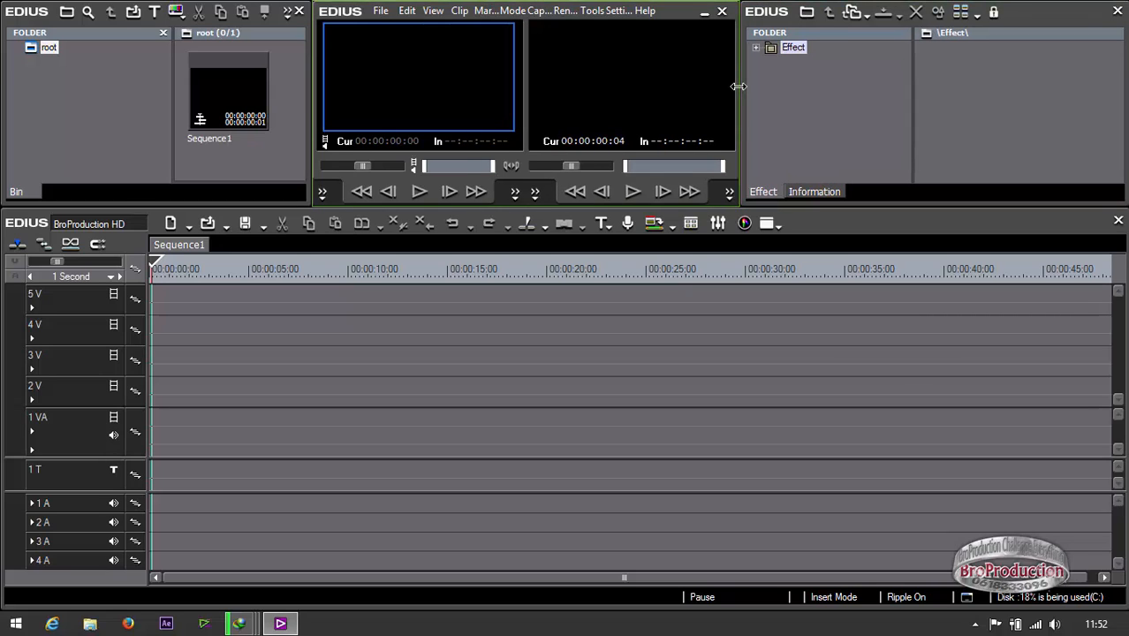
click(826, 136)
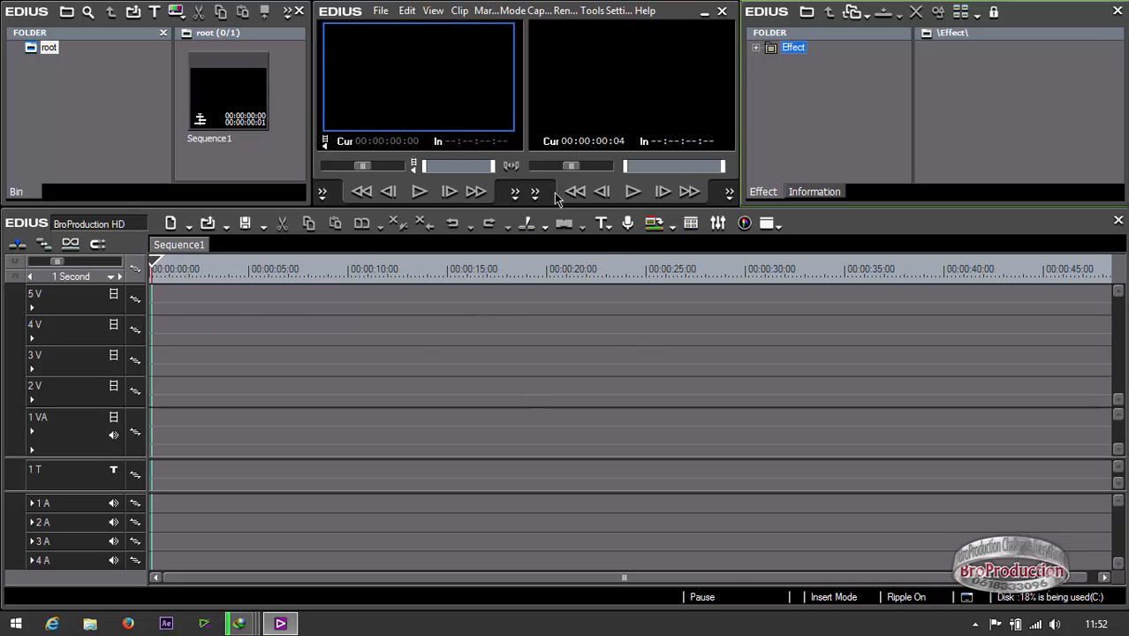
- Save the current window arrangement as a new layout named Style 2
click(433, 12)
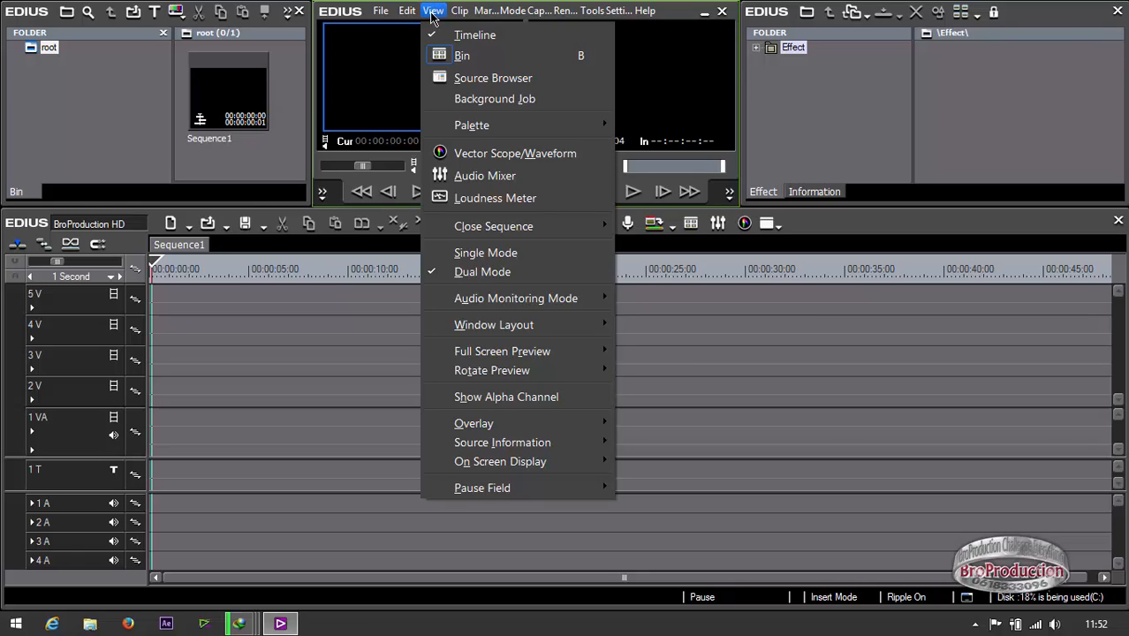
click(487, 327)
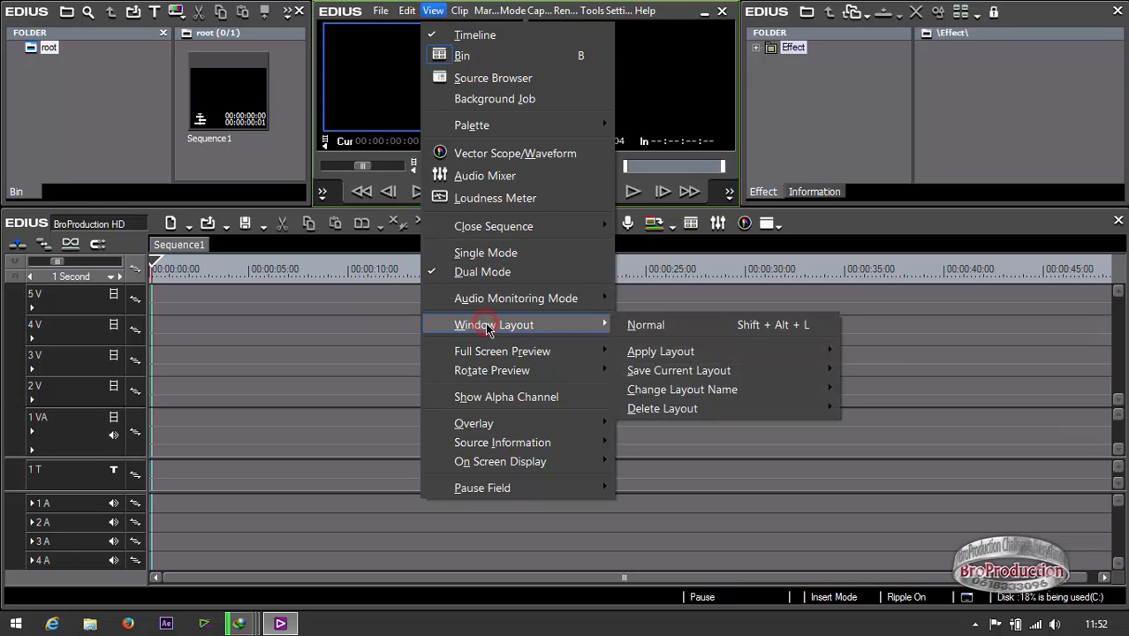
click(731, 370)
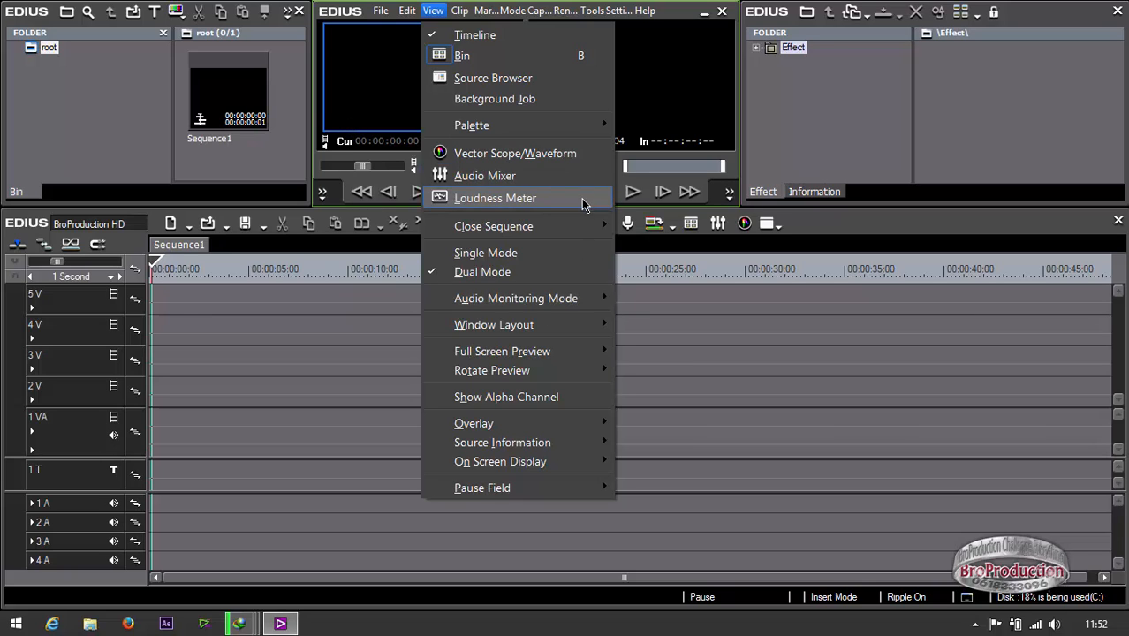
click(532, 326)
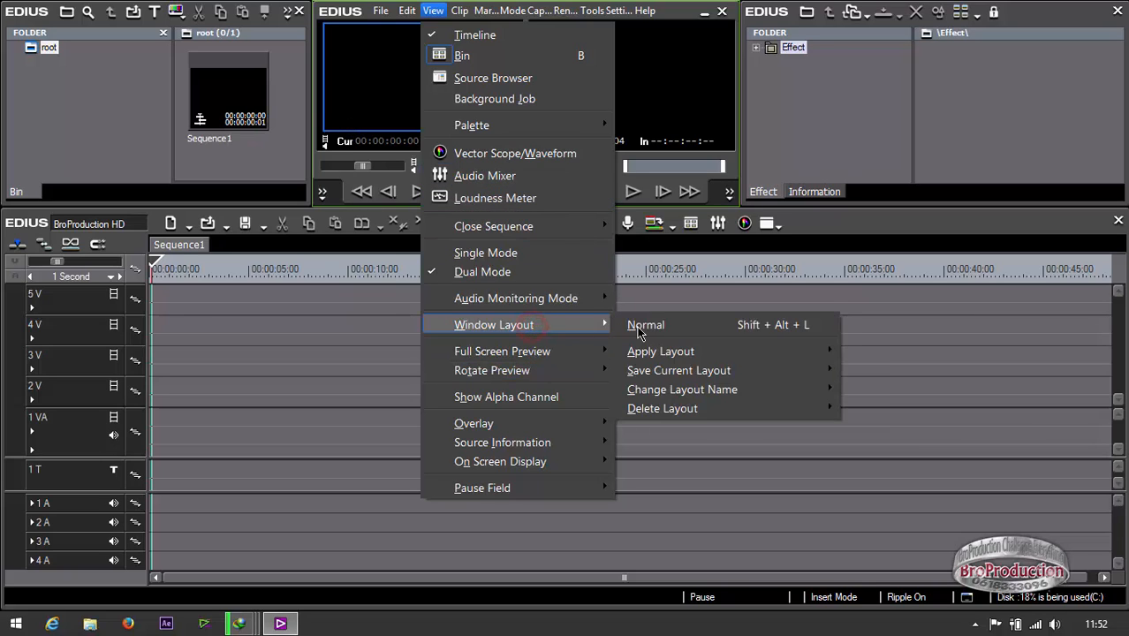
mouse_move(703, 371)
click(865, 374)
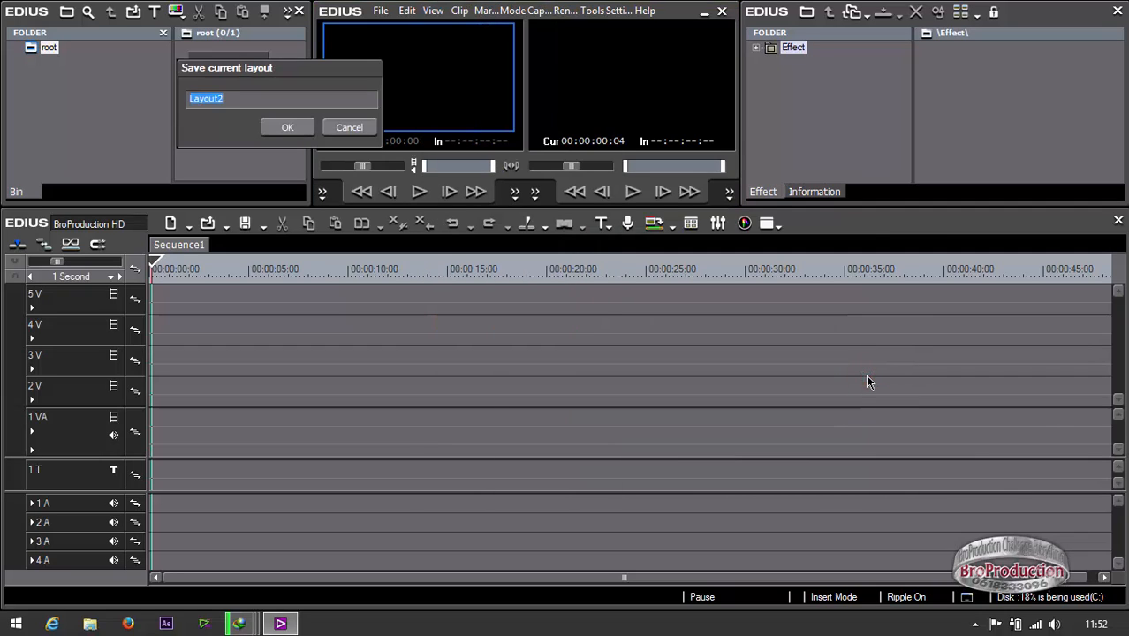
text(Style 2)
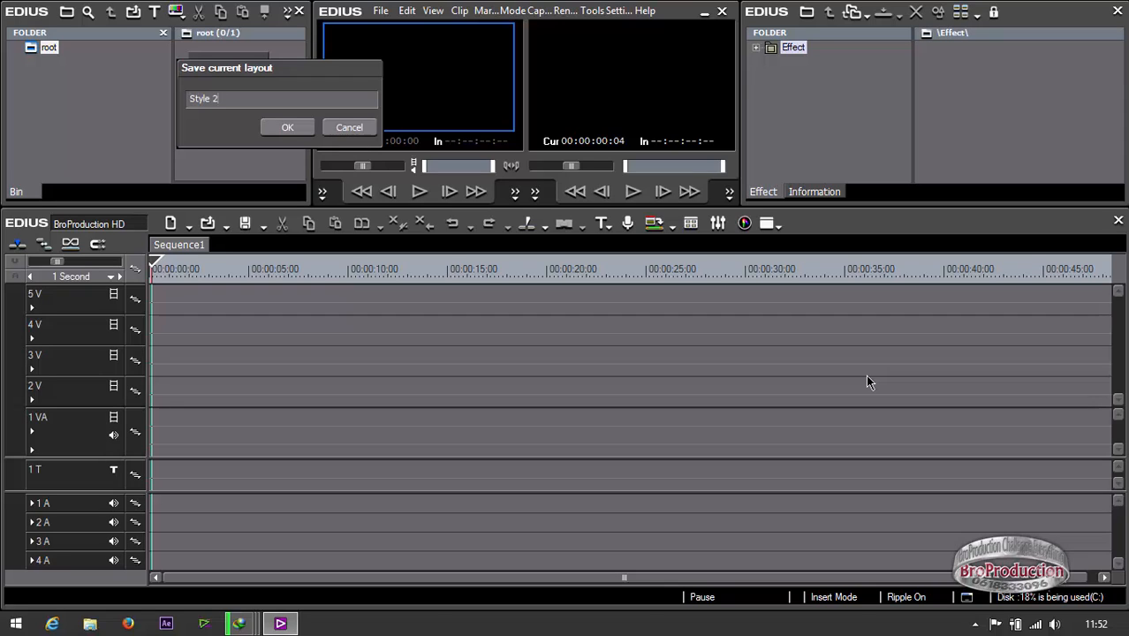
click(285, 127)
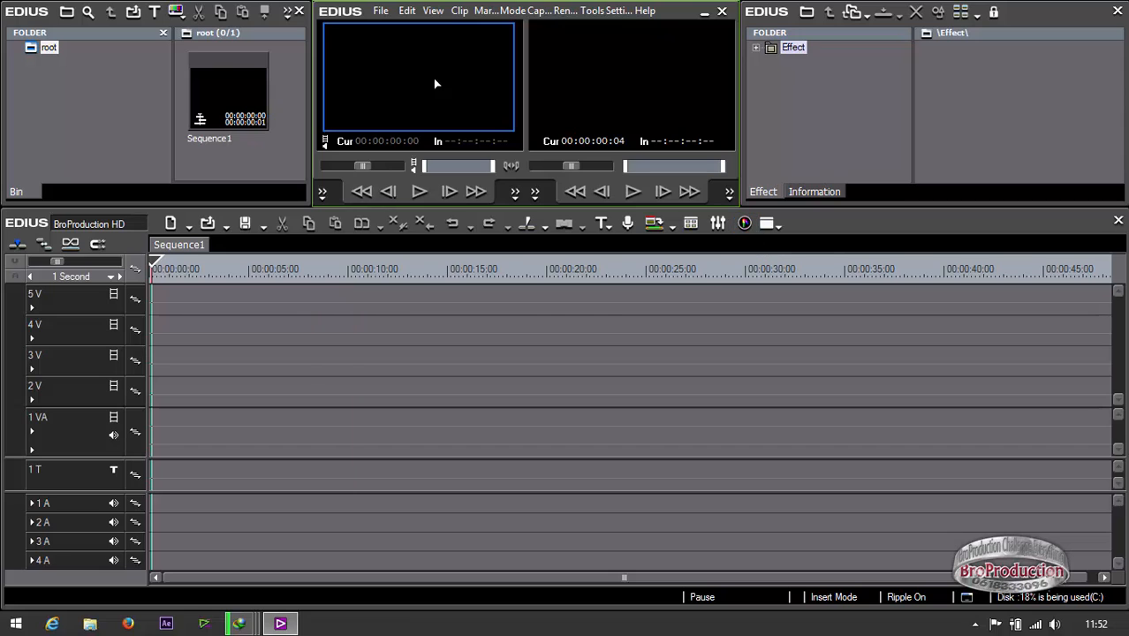
- Restore the Normal window layout
click(444, 20)
click(495, 325)
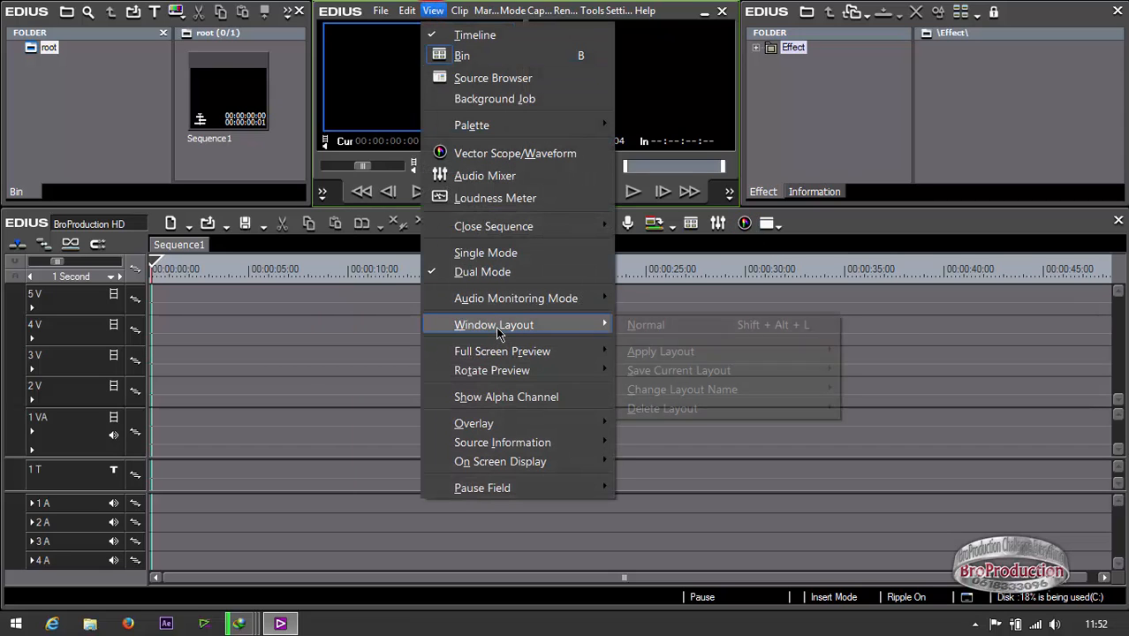
click(635, 327)
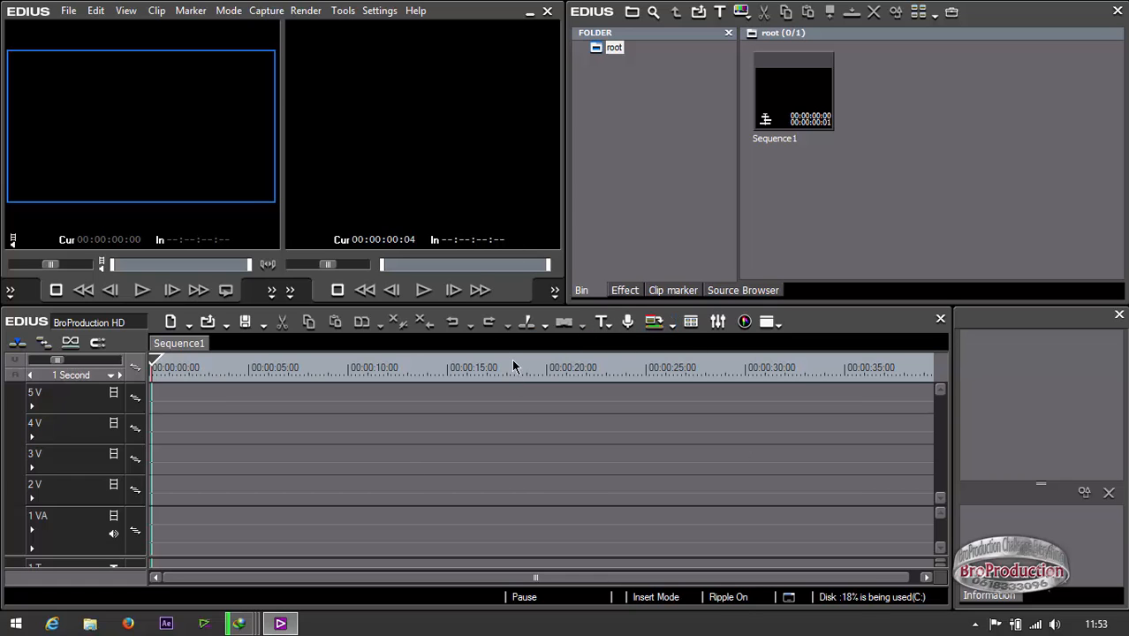
- Apply the saved window layout Style 2
click(126, 12)
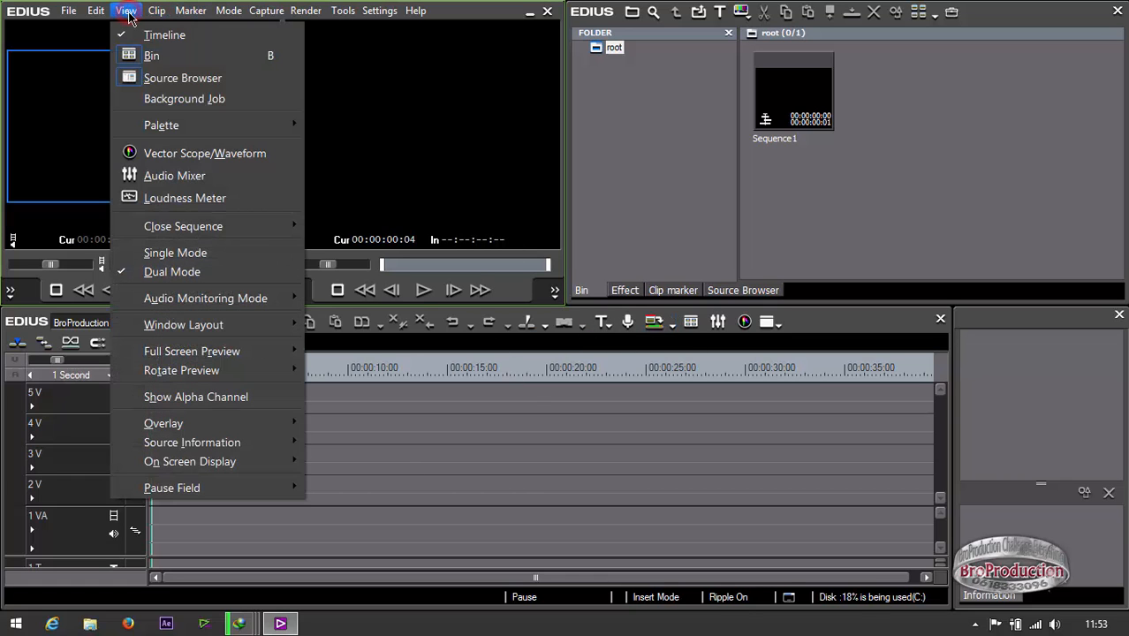
click(187, 326)
click(411, 350)
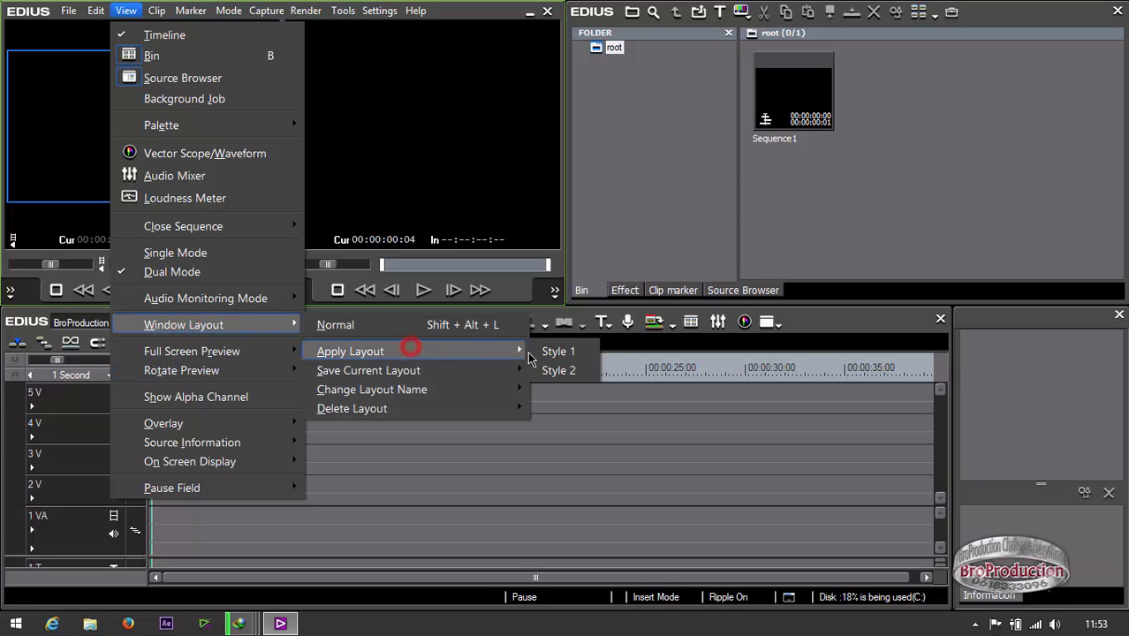
click(554, 369)
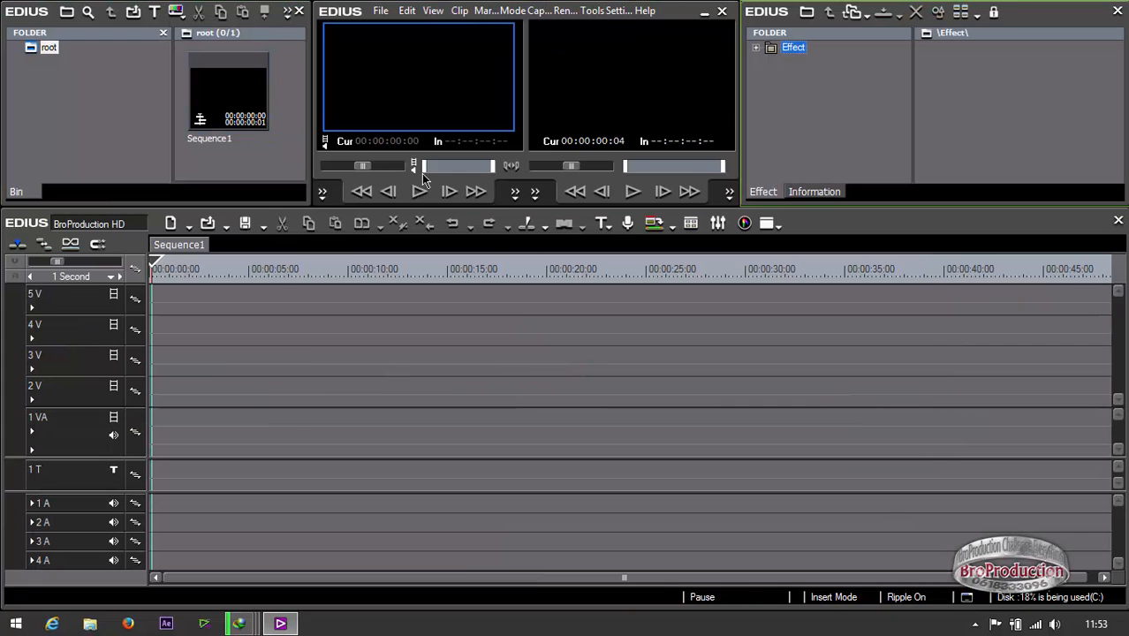
- Switch the window layout to the saved Style 1
click(433, 9)
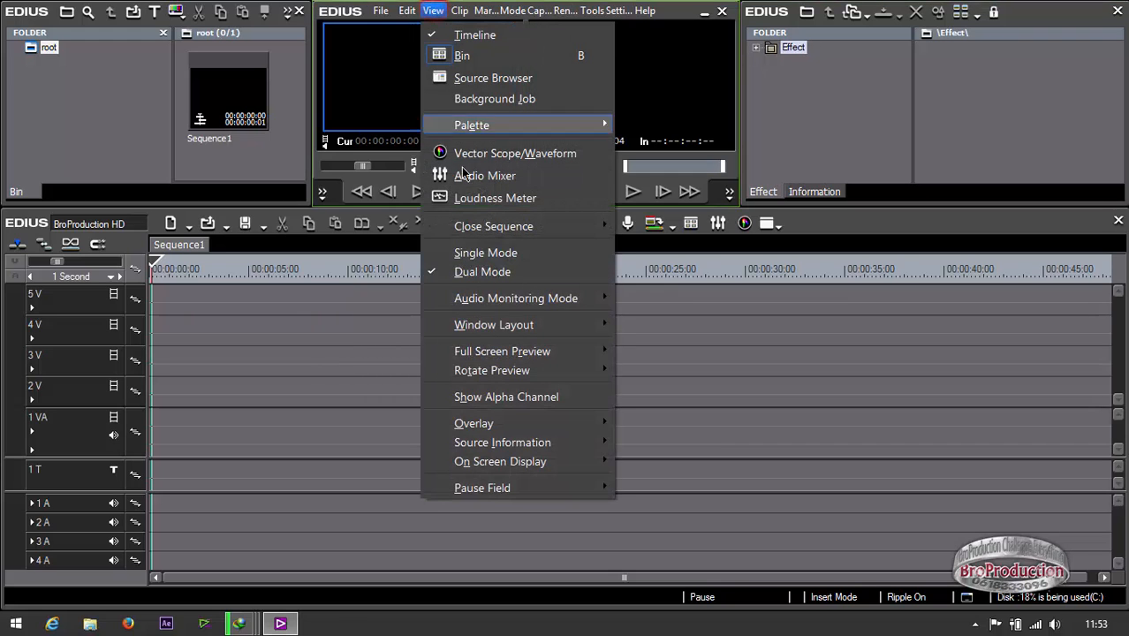
click(530, 325)
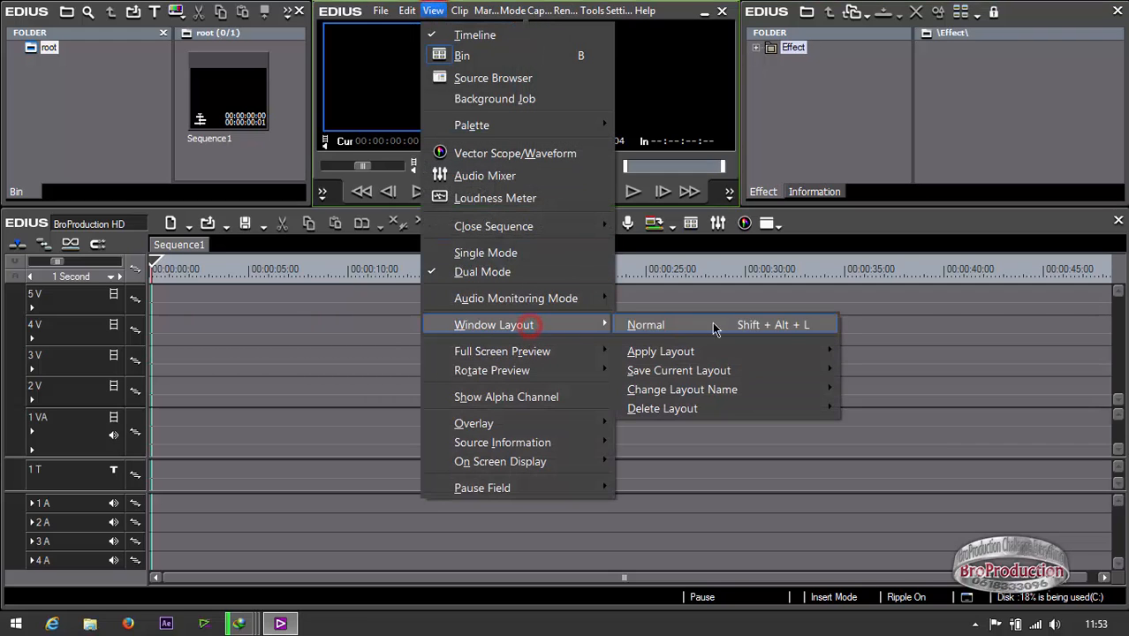
click(798, 350)
click(878, 377)
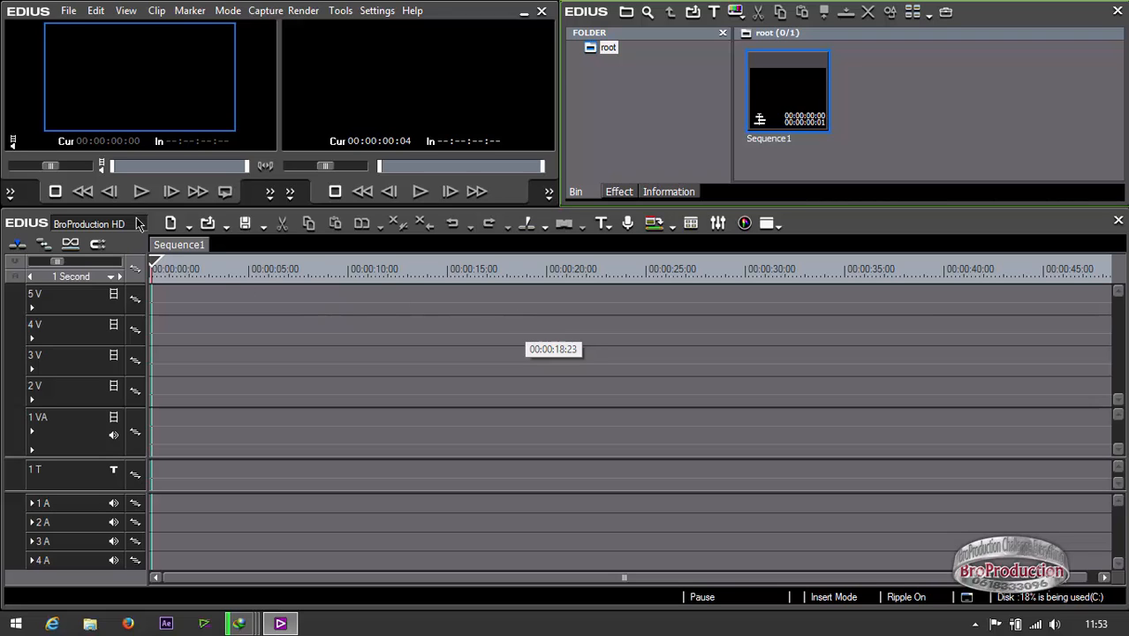
- Save the project, exit the editor, and decline the Internet Download Manager's offer to read about data corruption
click(68, 14)
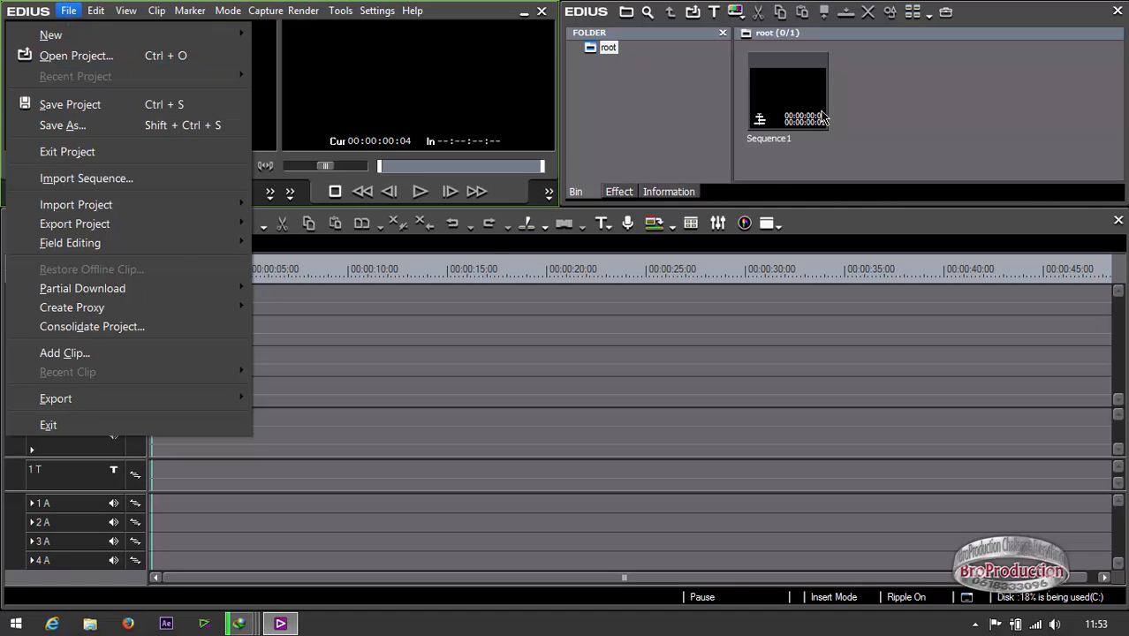
click(159, 107)
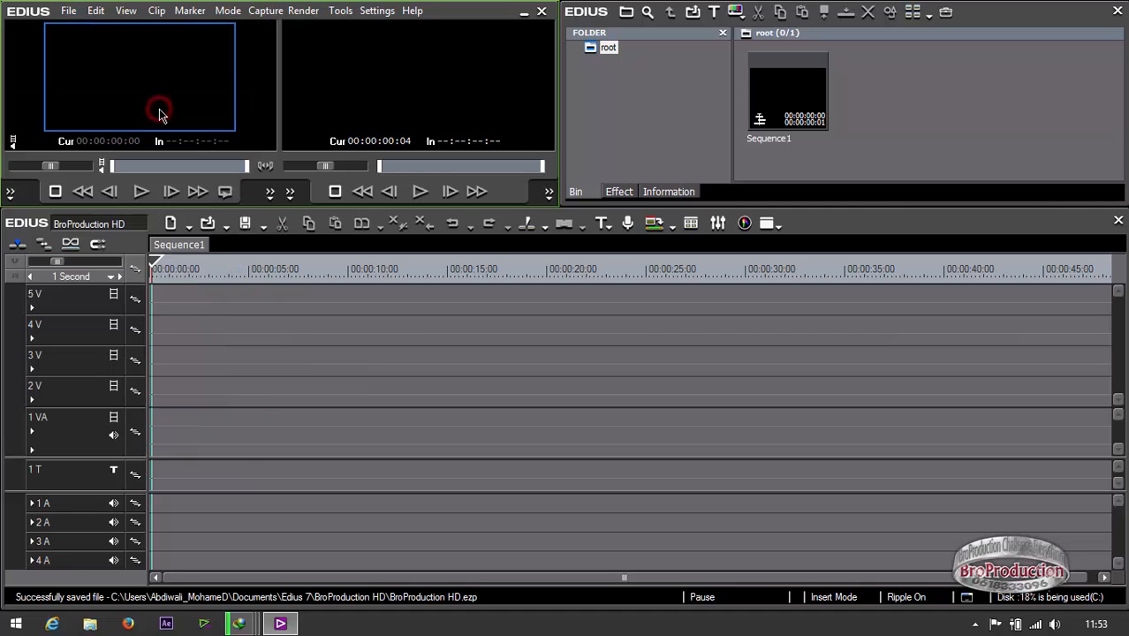
click(542, 13)
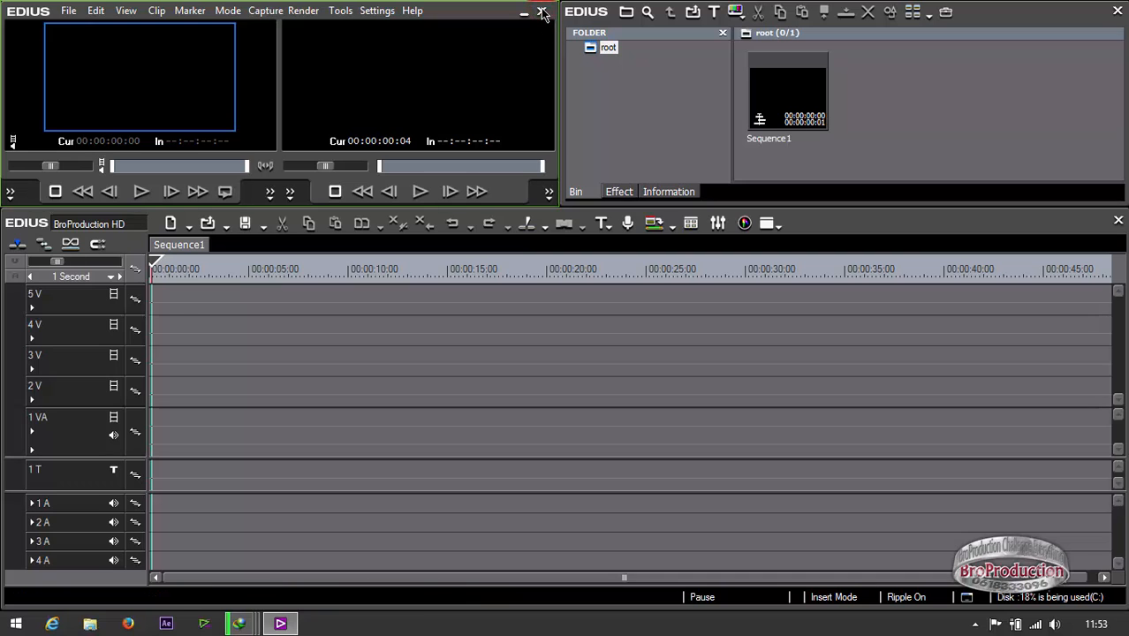
click(737, 383)
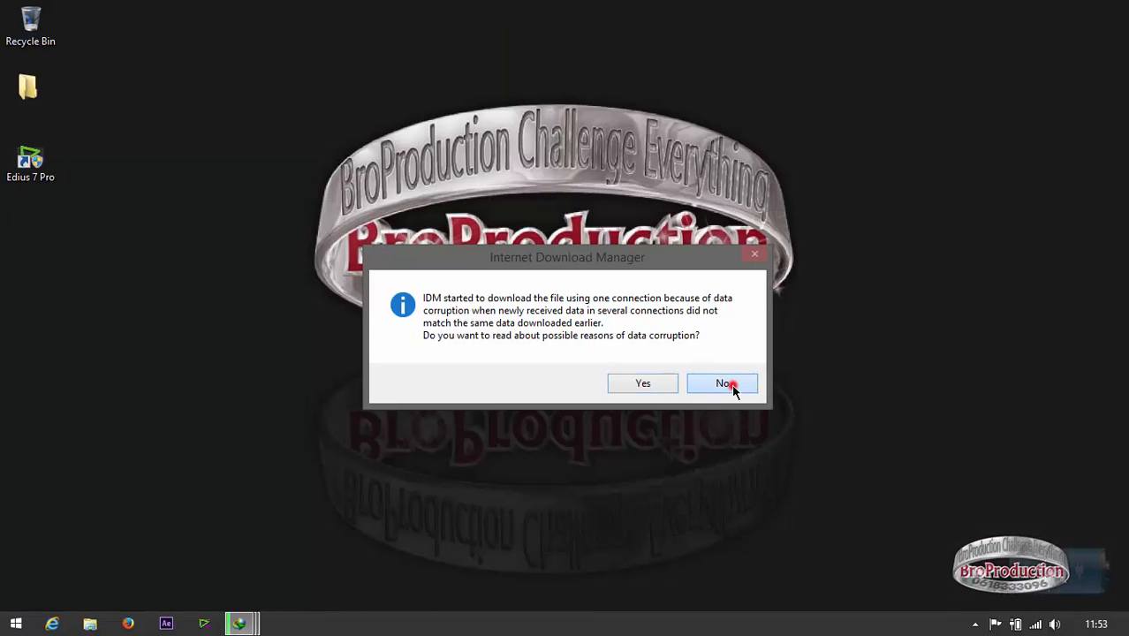
- Relaunch Edius 7 Pro and open the recent project BroProduction HD
double_click(36, 161)
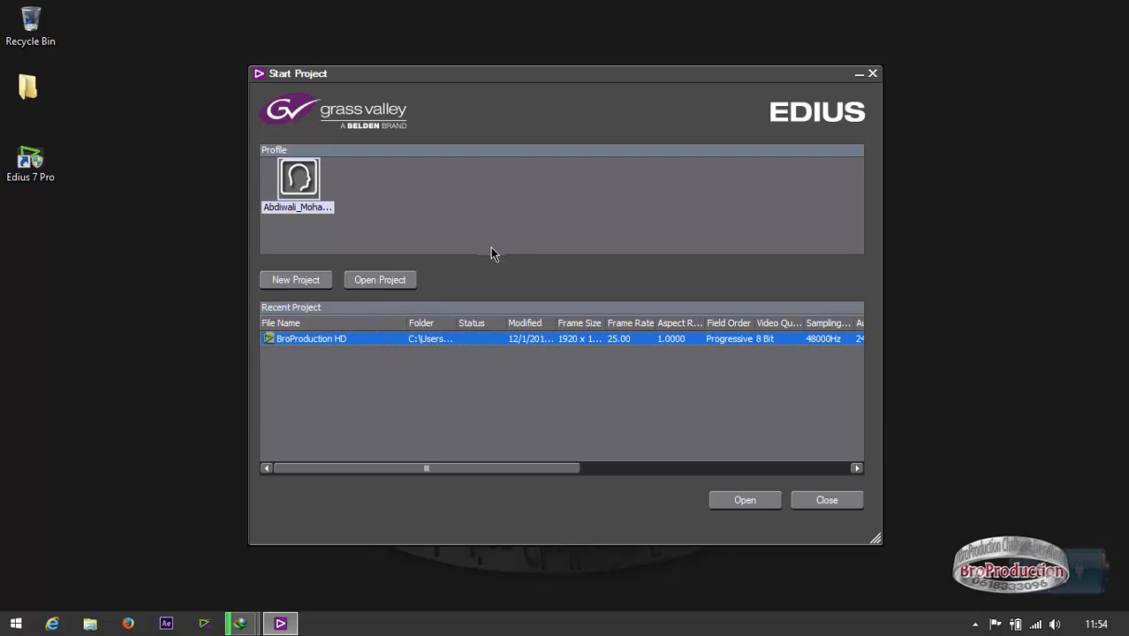
click(745, 501)
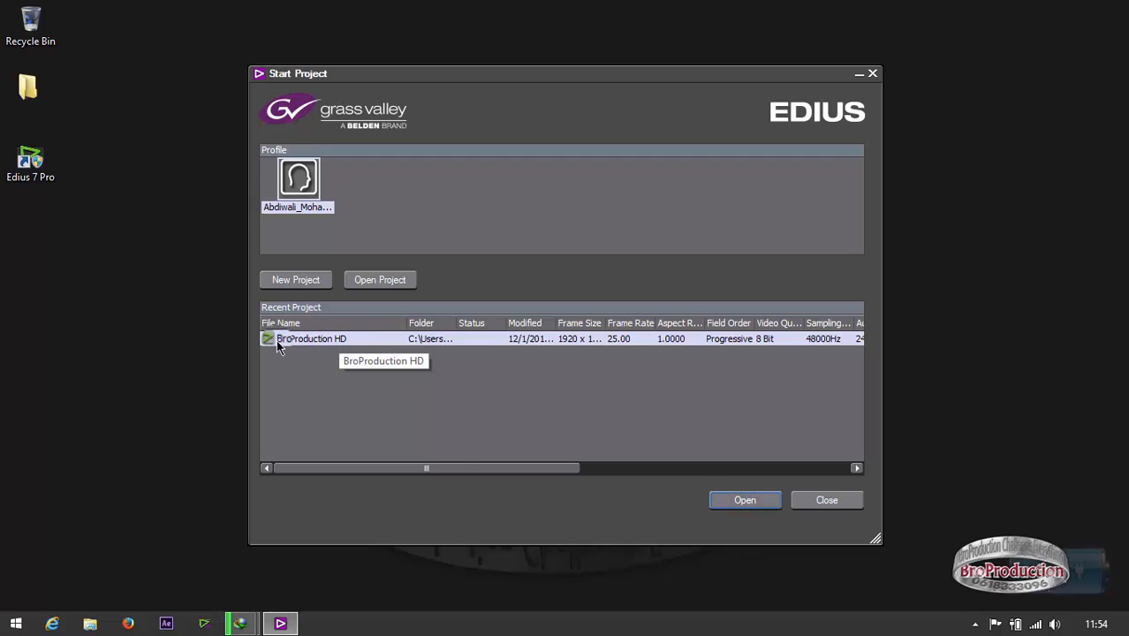
click(745, 500)
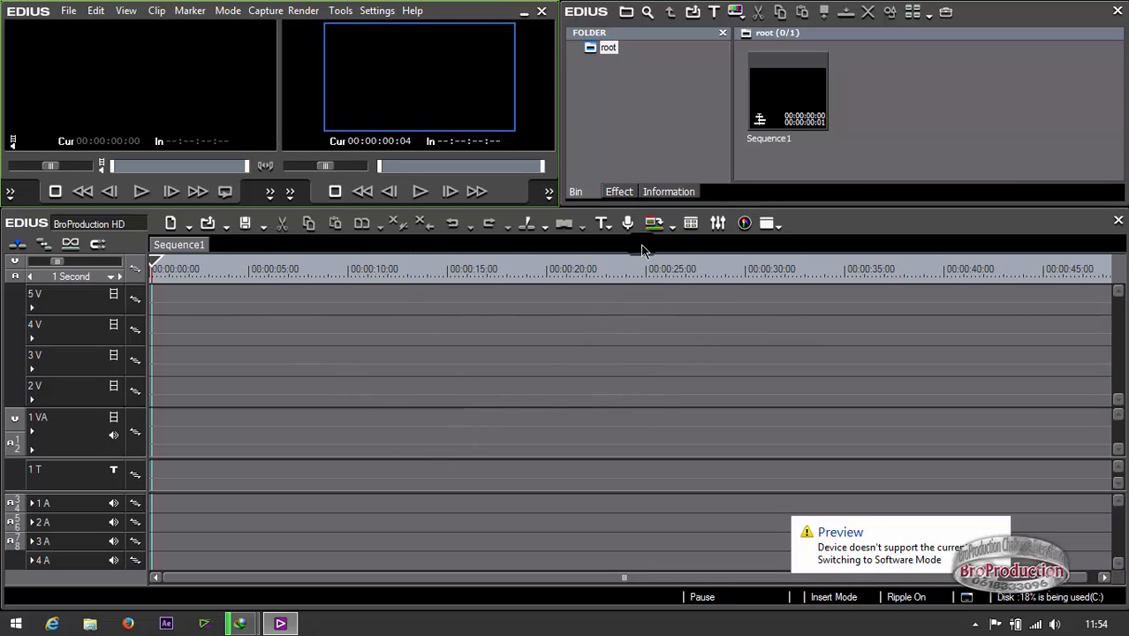
- Apply the saved window layout Style 2 to the reopened project and close the editor
click(125, 11)
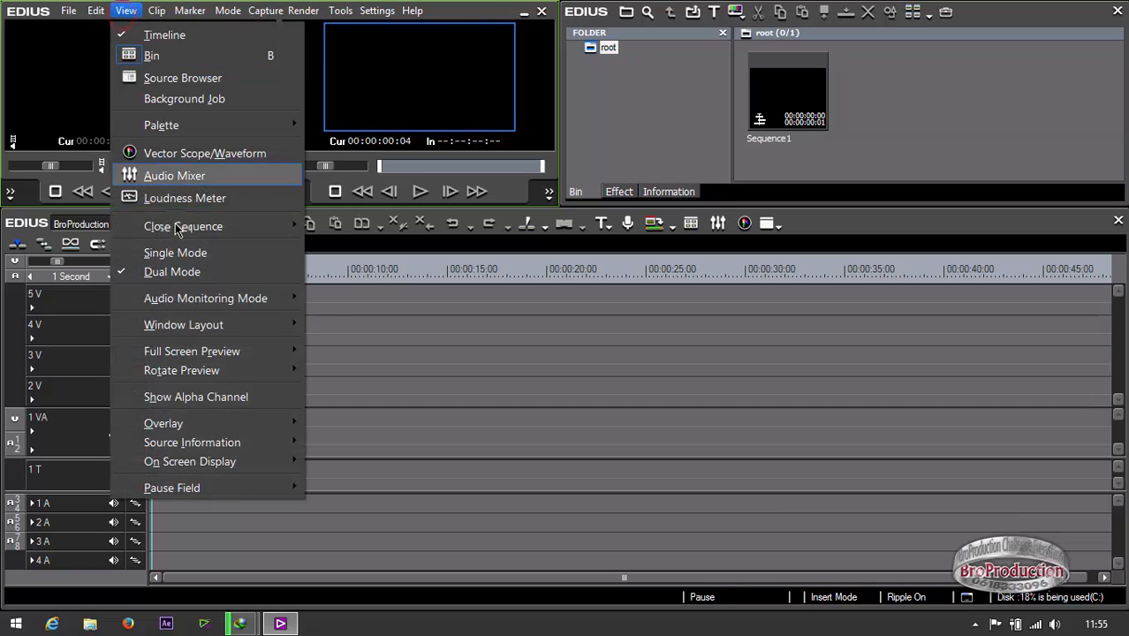
mouse_move(177, 324)
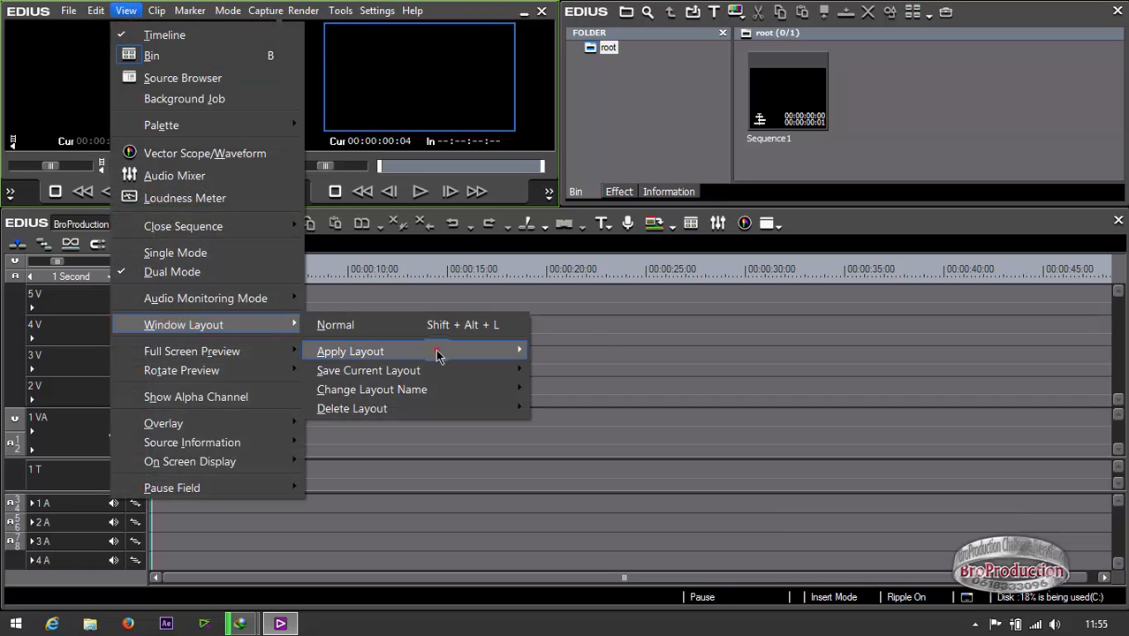
mouse_move(439, 354)
click(545, 370)
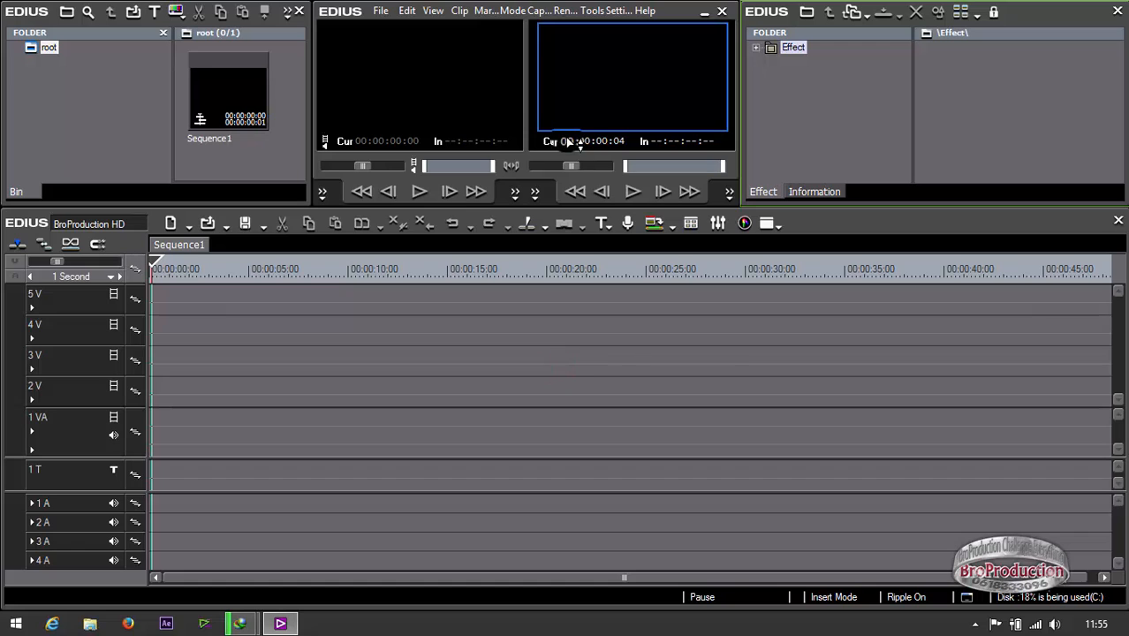
click(722, 11)
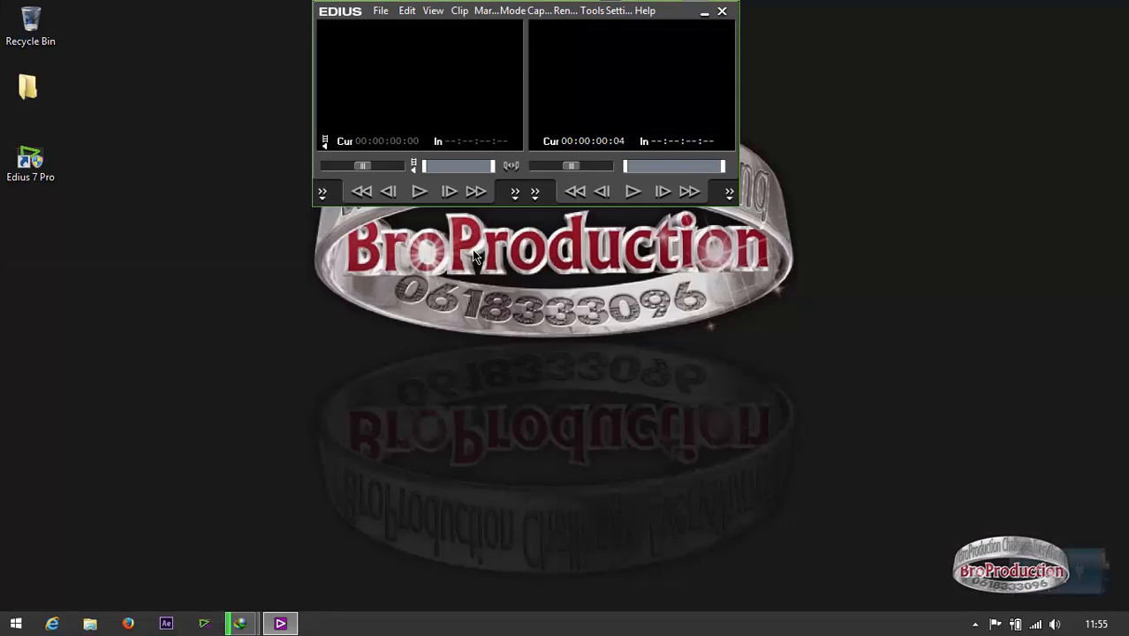